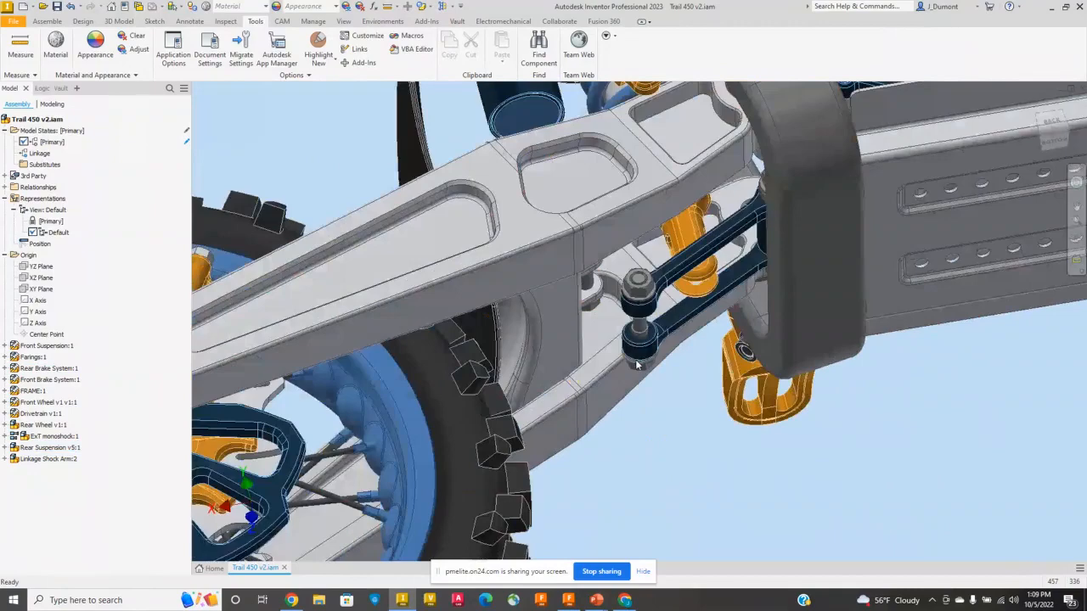
- Create an in-place component named Linkage 3 using the Metric Standard (mm).ipt template
scroll(637, 365, "up", 5)
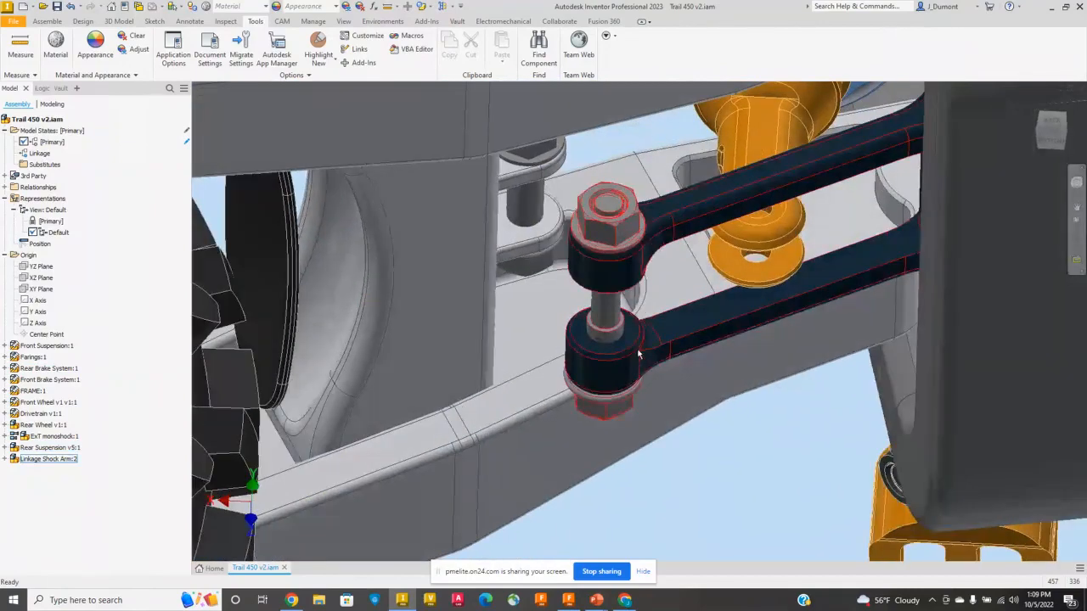
left_click(82, 21)
left_click(46, 21)
left_click(41, 46)
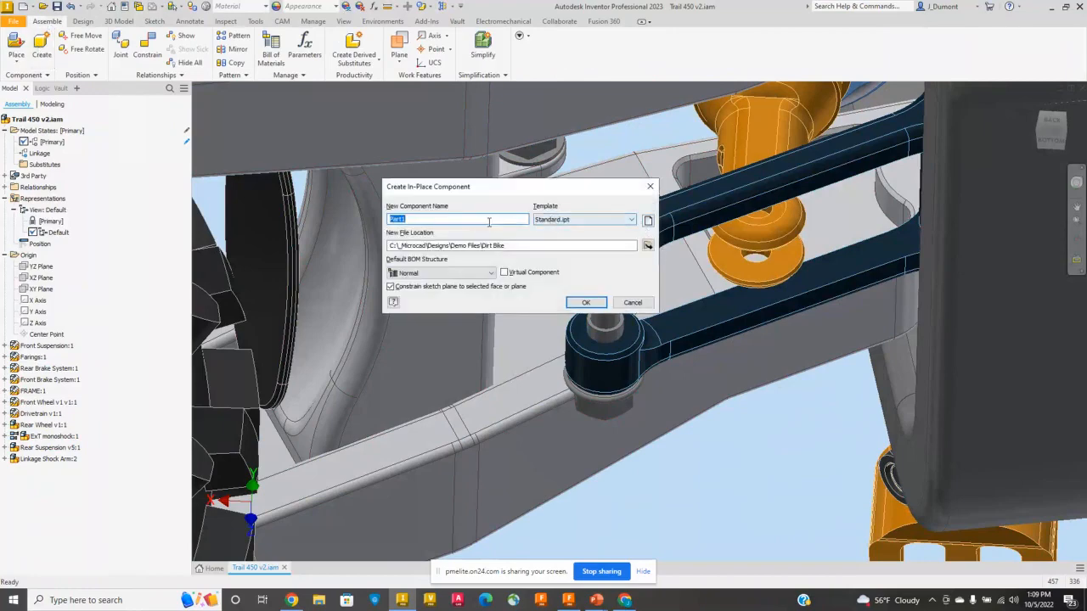
type("Linkage 3")
left_click(648, 220)
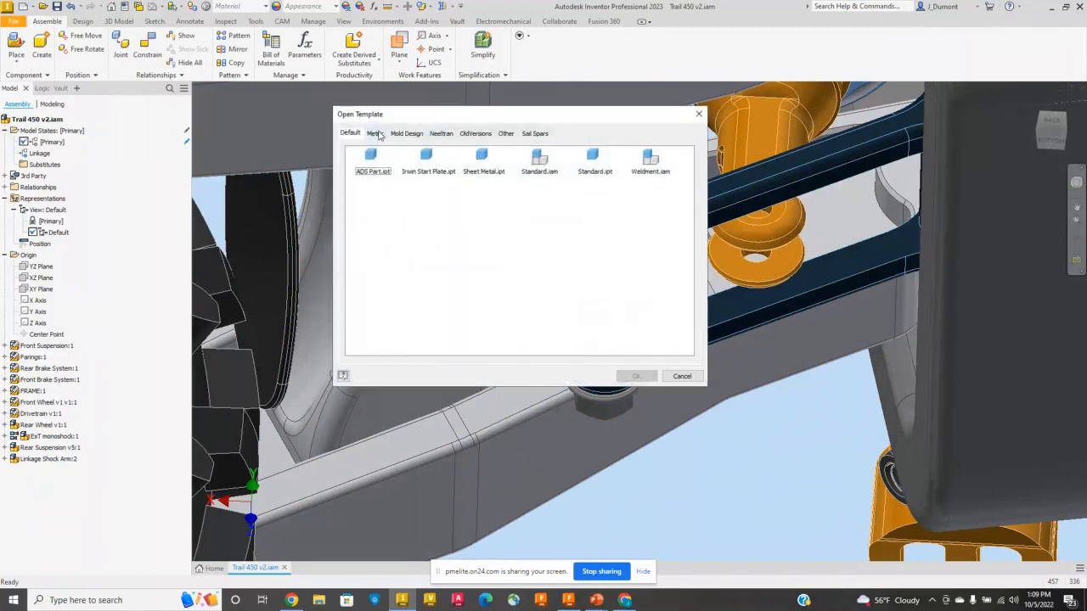
left_click(377, 134)
left_click(533, 160)
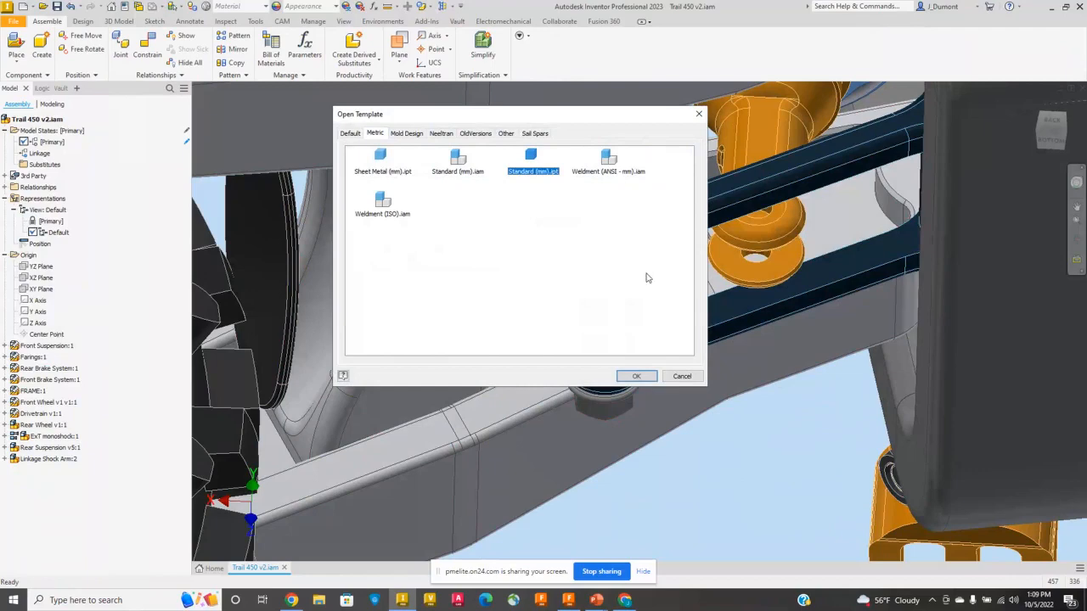
left_click(637, 376)
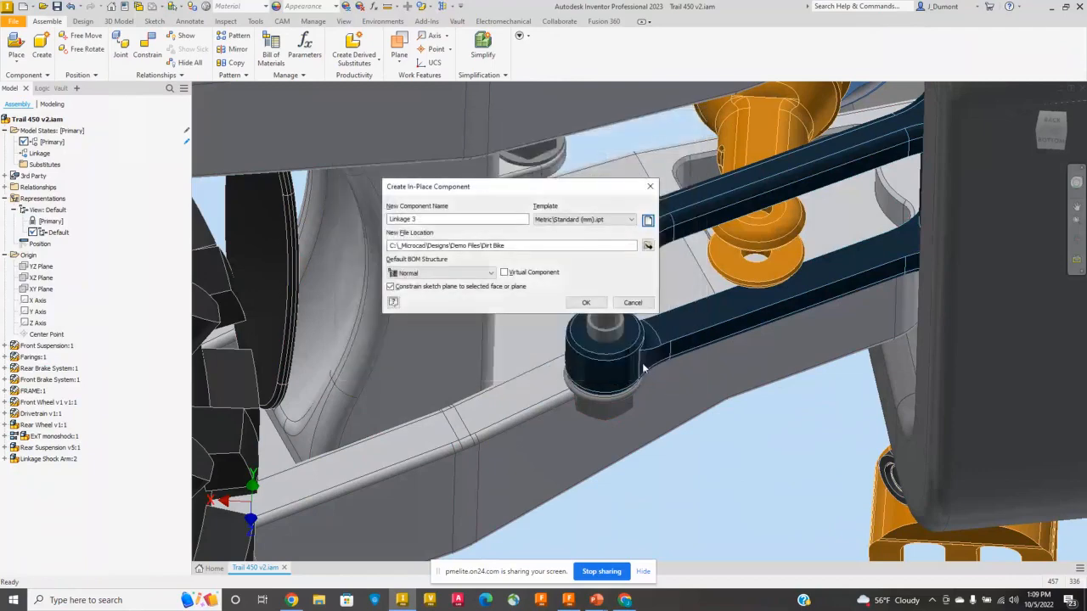
left_click(592, 306)
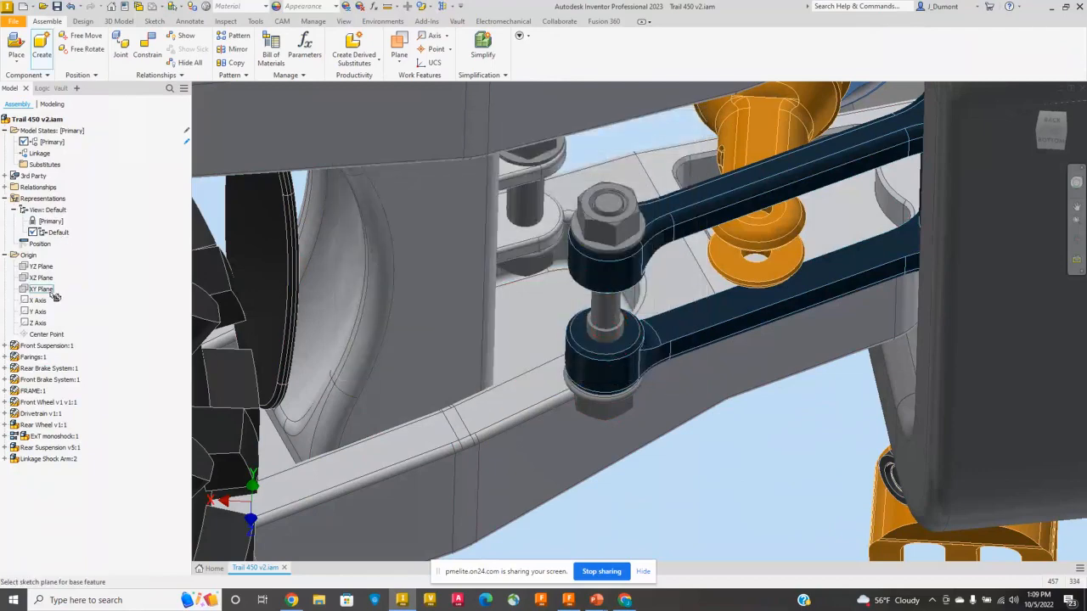
- Place the new component on the assembly's XY plane without opening the Vault database, and accept the style conflict notice
left_click(47, 292)
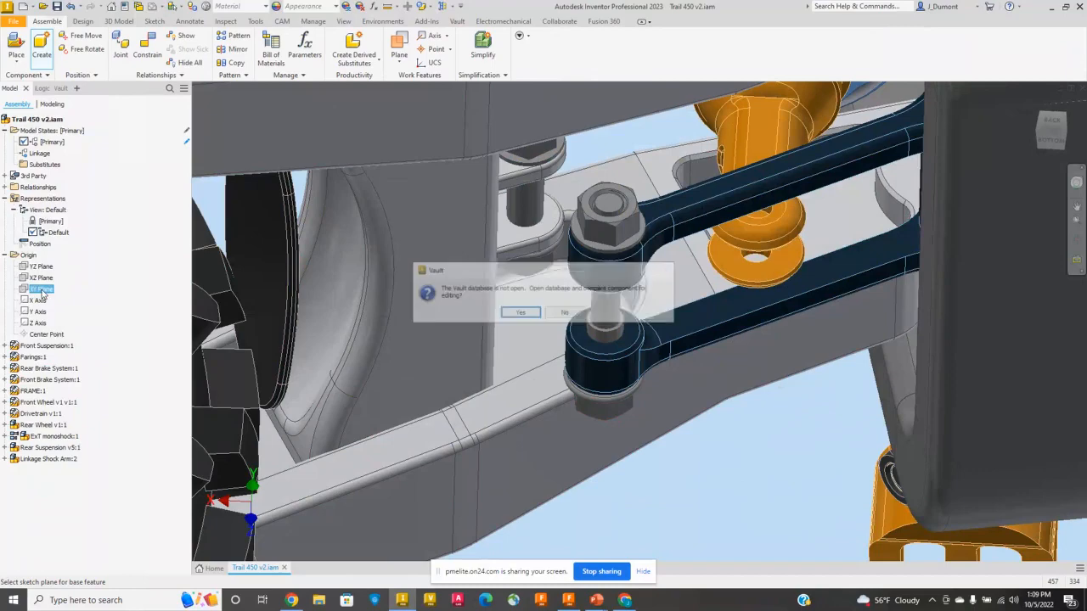
left_click(564, 314)
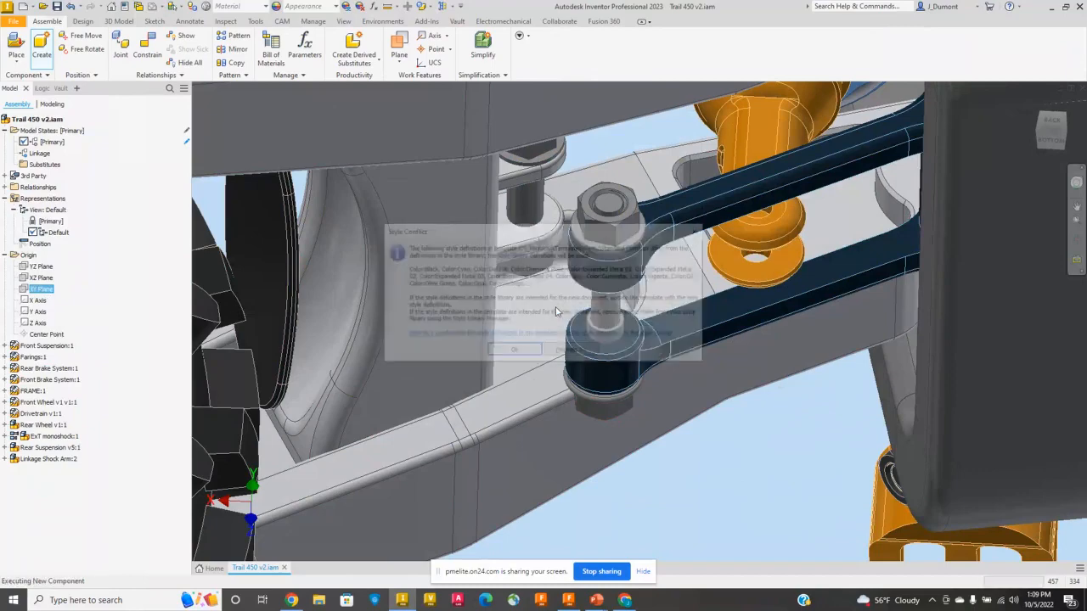
left_click(524, 352)
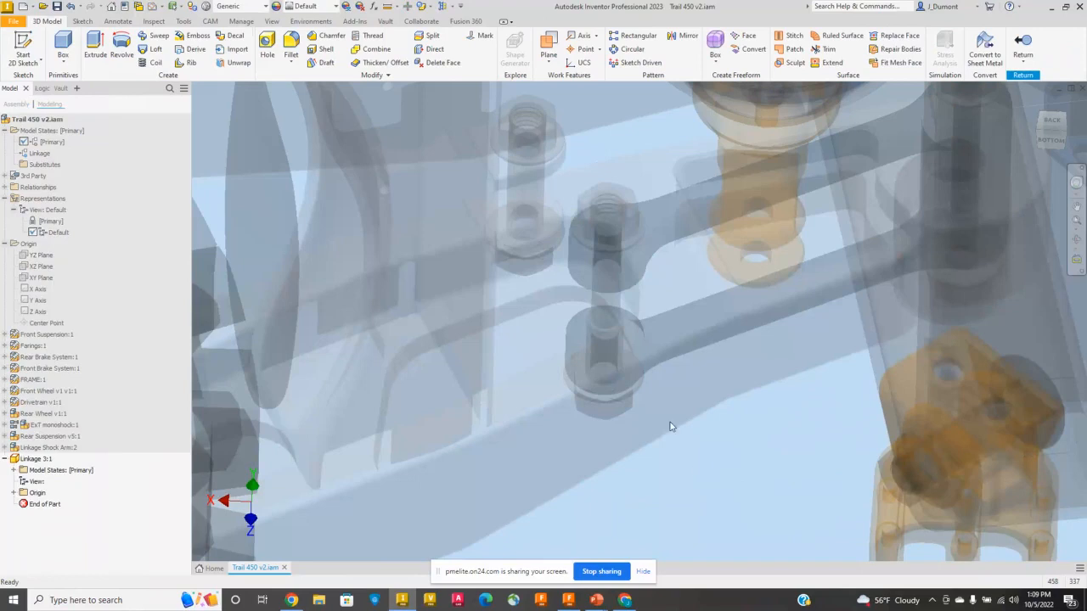
- Turn off component transparency so the surrounding assembly parts display opaque
left_click(272, 21)
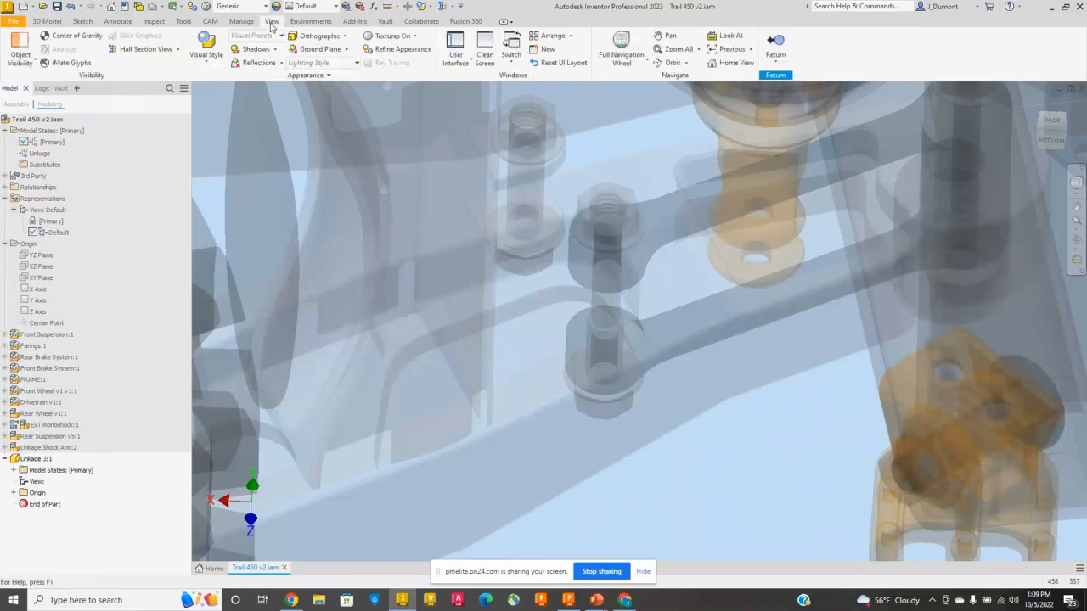
left_click(327, 76)
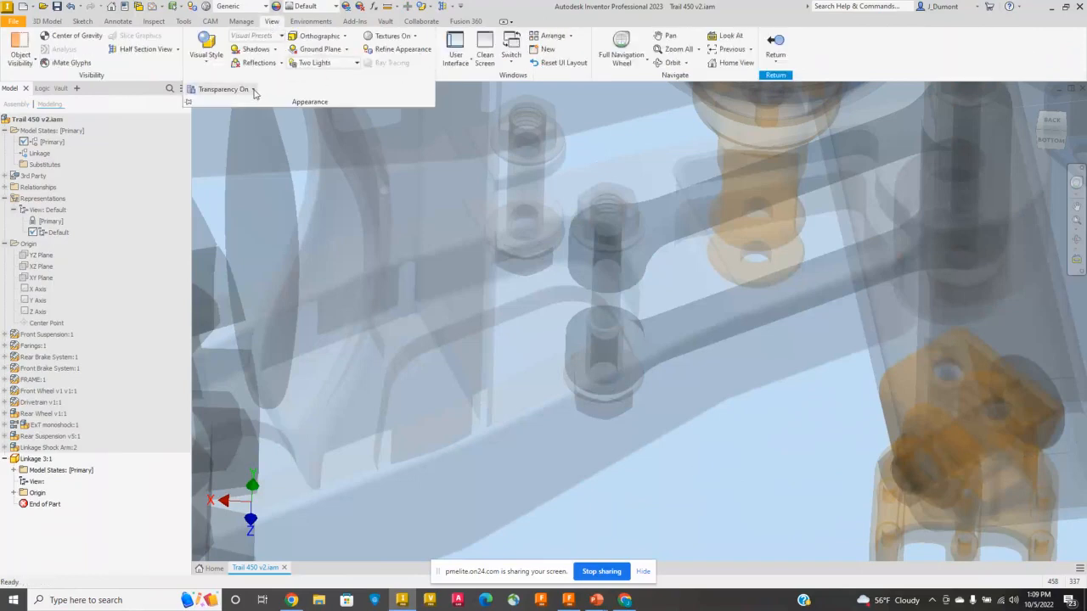
left_click(224, 89)
left_click(234, 128)
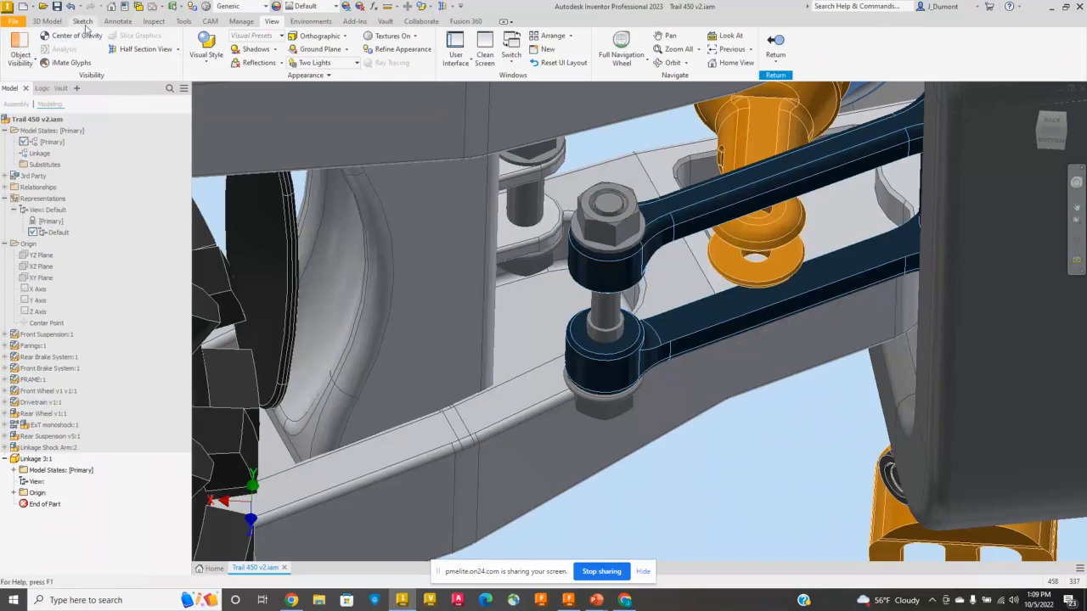
- Start a 2D sketch on the new part's XY plane and project the circular edges at the two linkage bolts and the shock mount
left_click(83, 21)
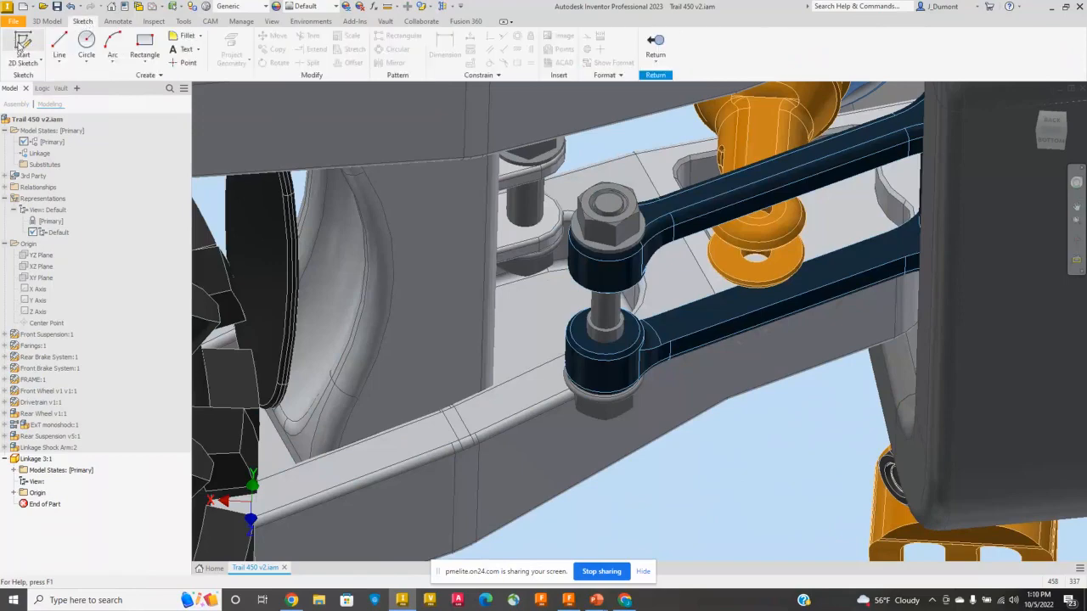
left_click(23, 47)
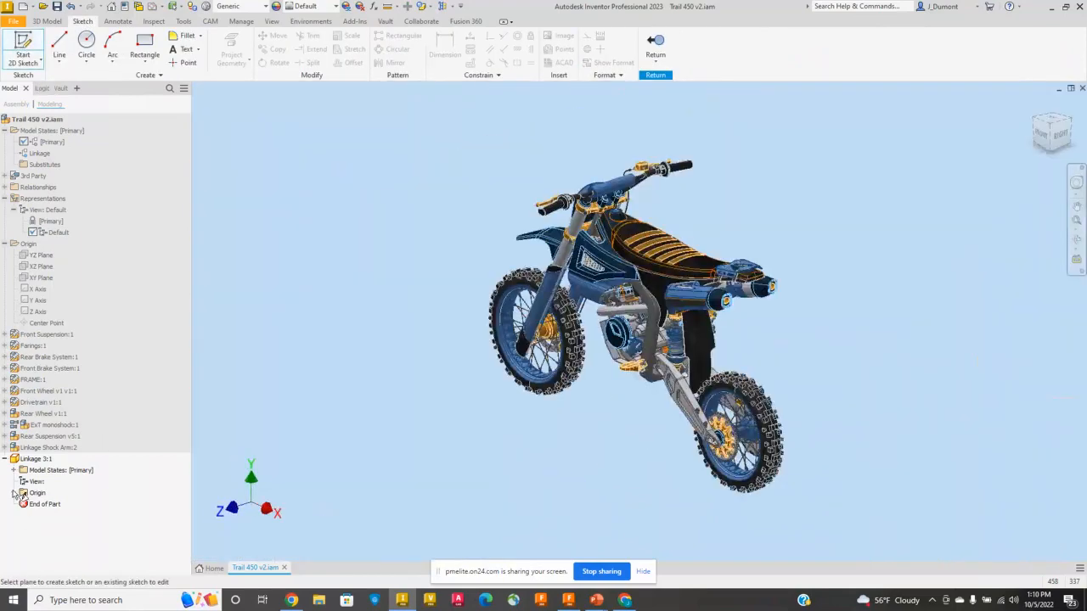
left_click(48, 503)
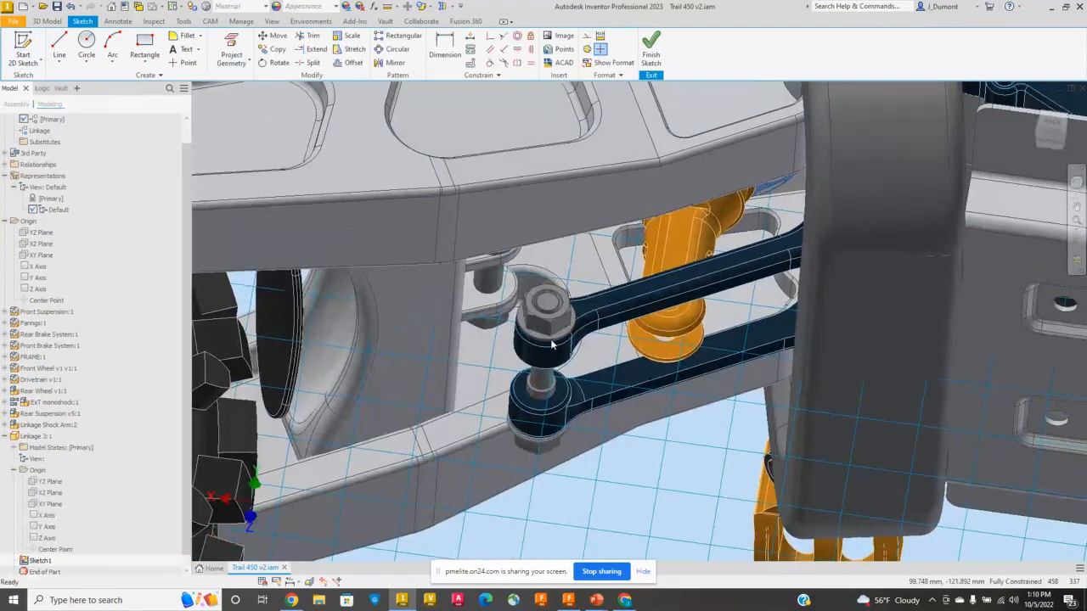
left_click(231, 44)
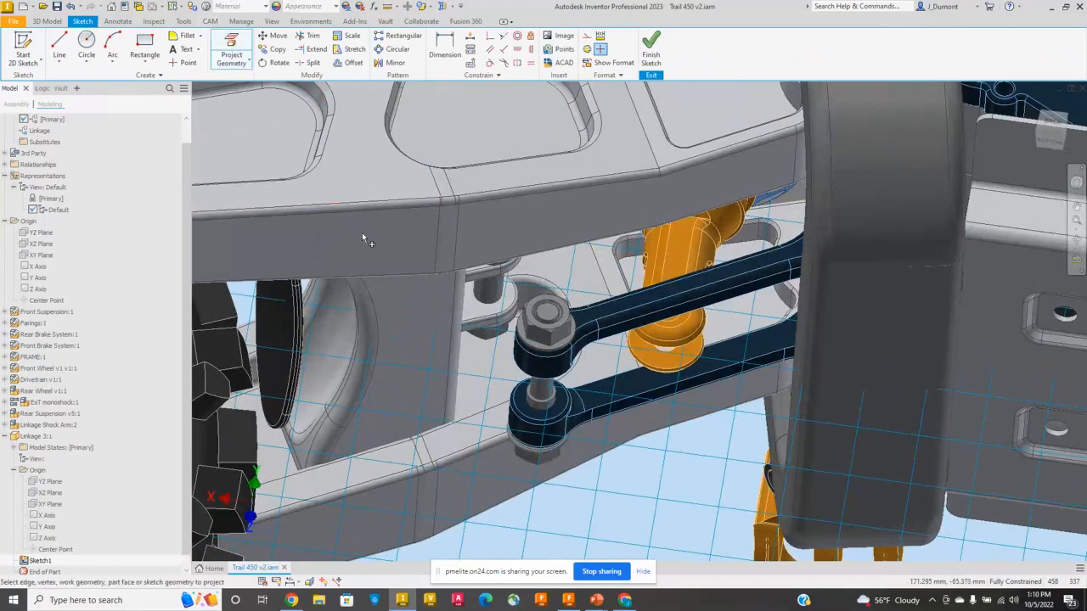
left_click(476, 304)
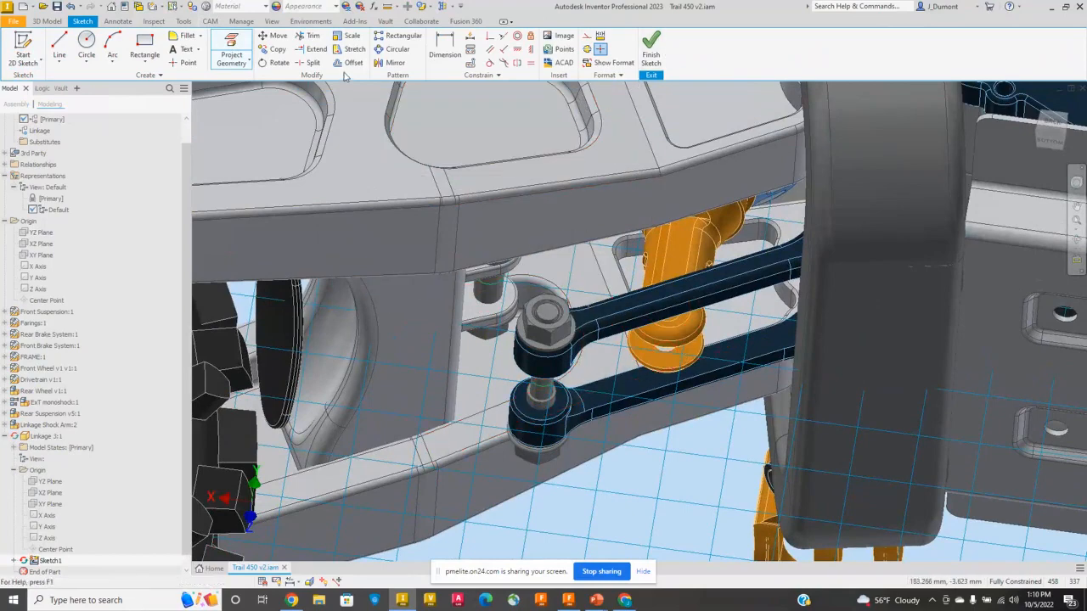
- Turn component transparency back on to reveal the projected circles inside the surrounding parts
left_click(87, 42)
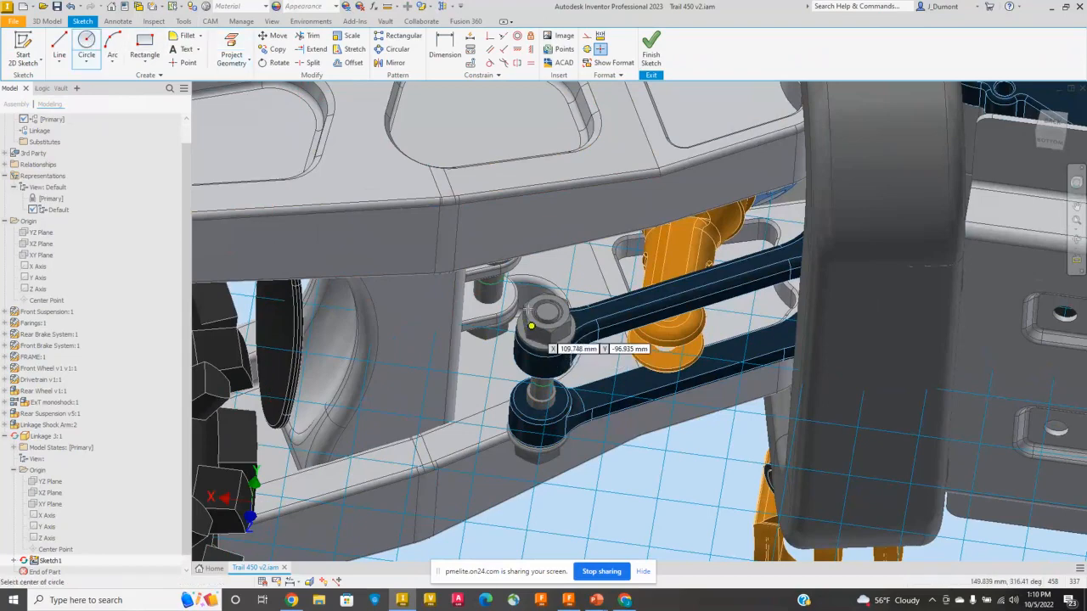
scroll(530, 325, "up", 3)
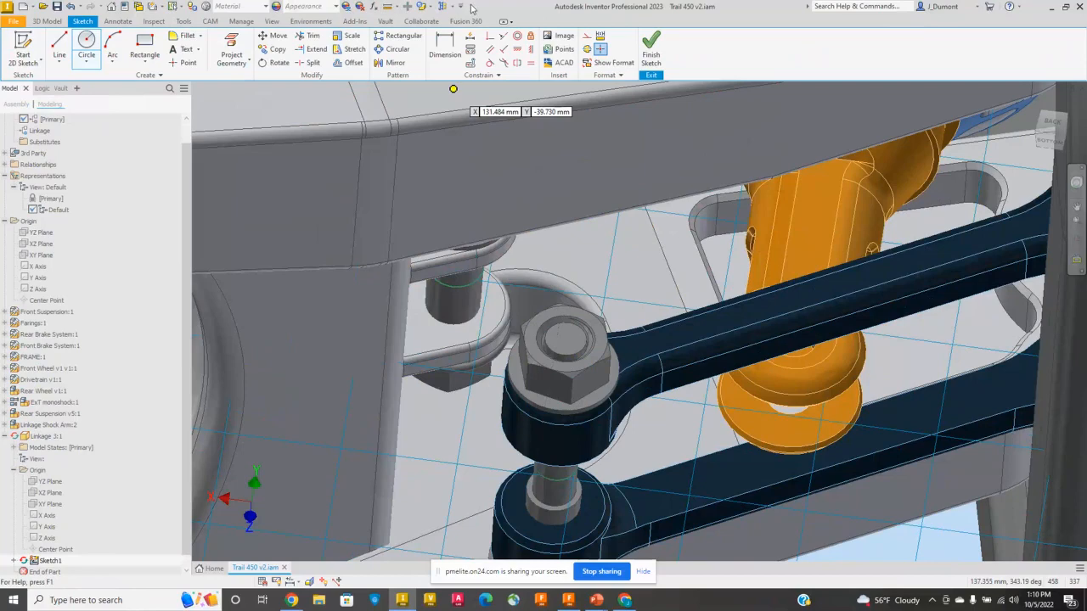
left_click(272, 21)
left_click(308, 75)
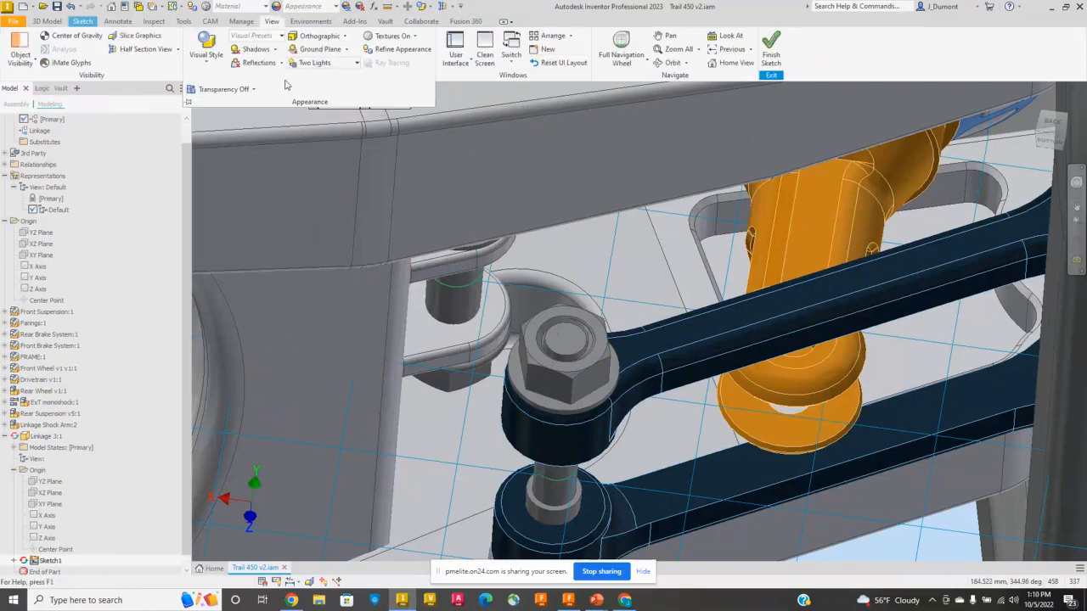
left_click(224, 89)
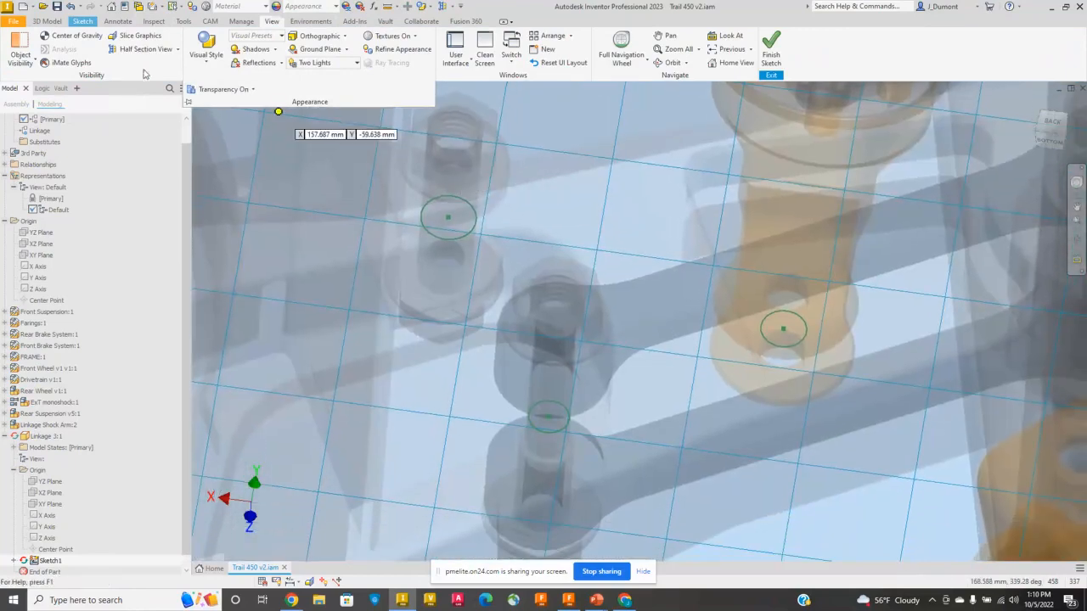
- Sketch a 20 mm diameter circle centred on each of the two projected linkage bolt circles
left_click(82, 21)
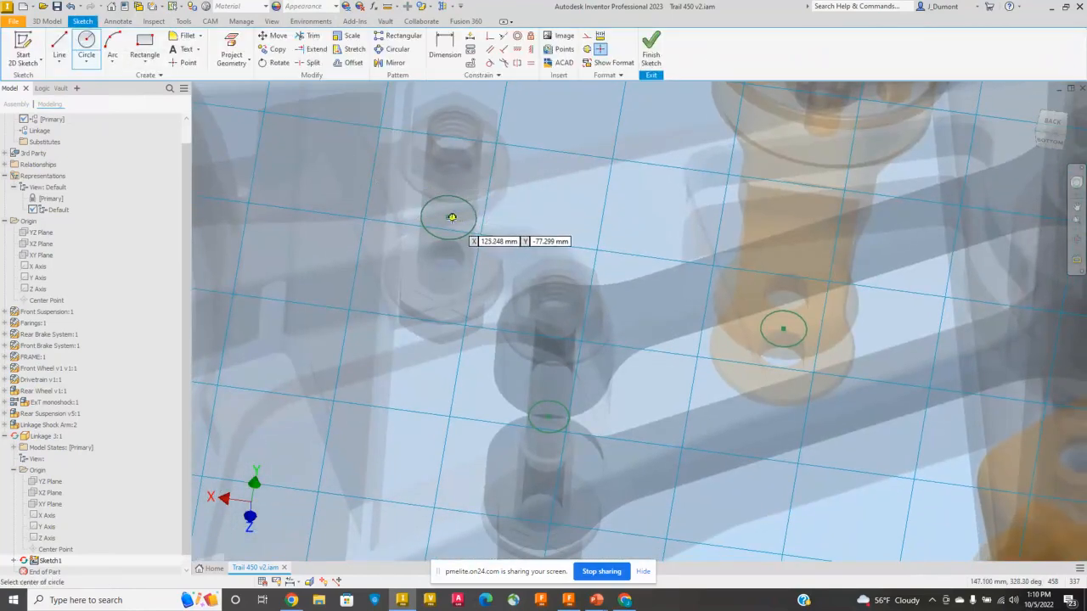
left_click(449, 217)
type("20")
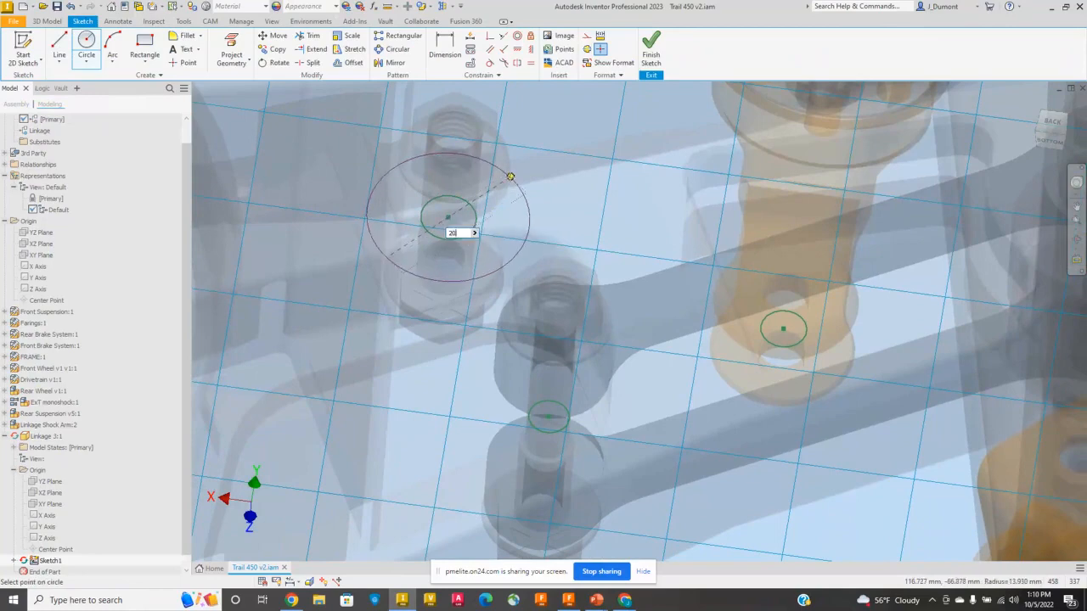
key("Return")
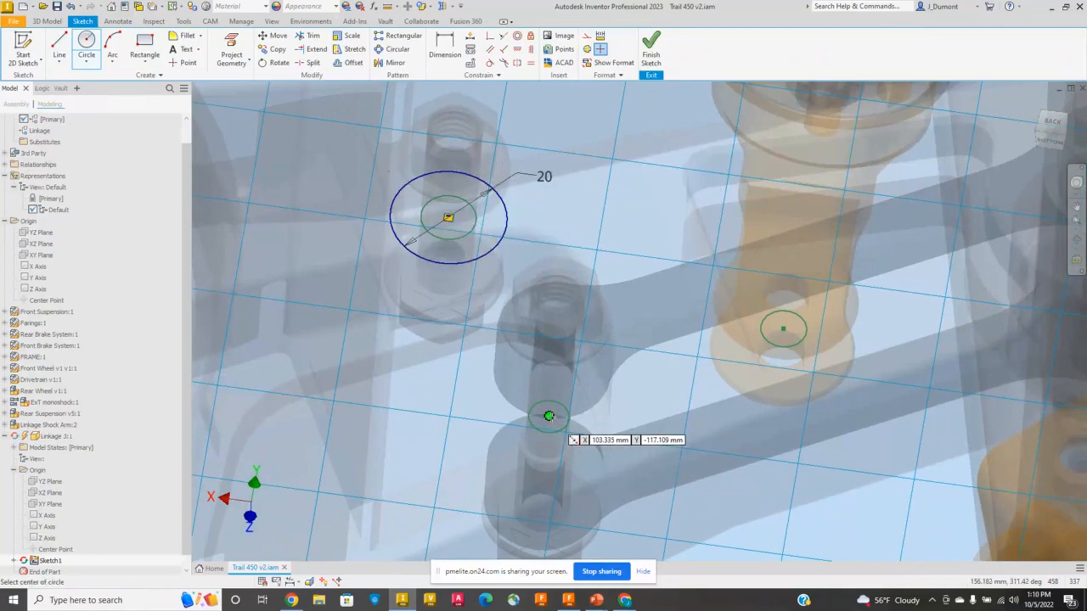
left_click(549, 416)
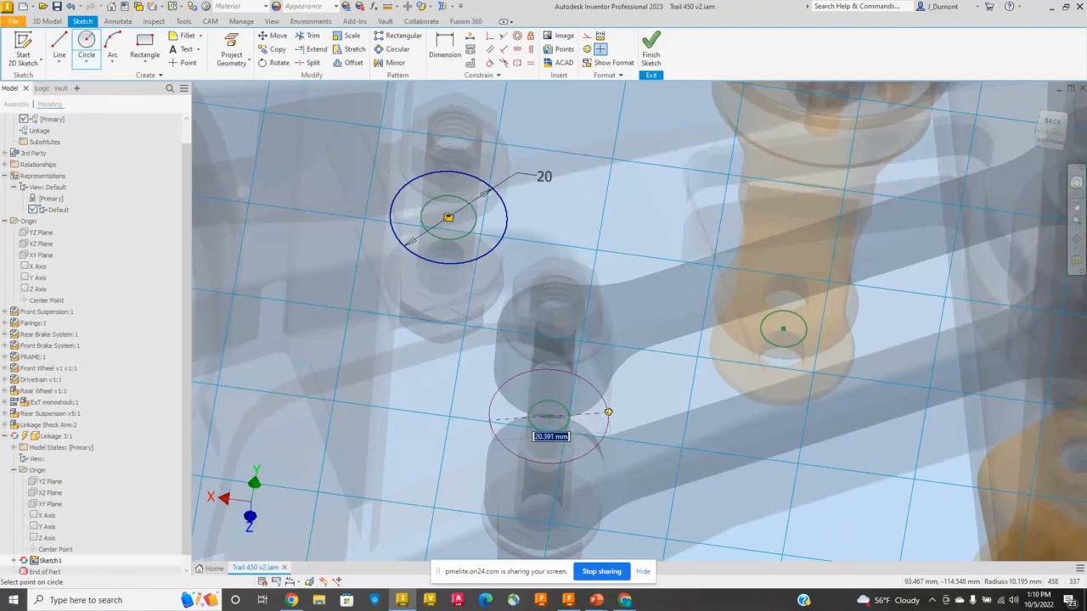
type("20")
key("Return")
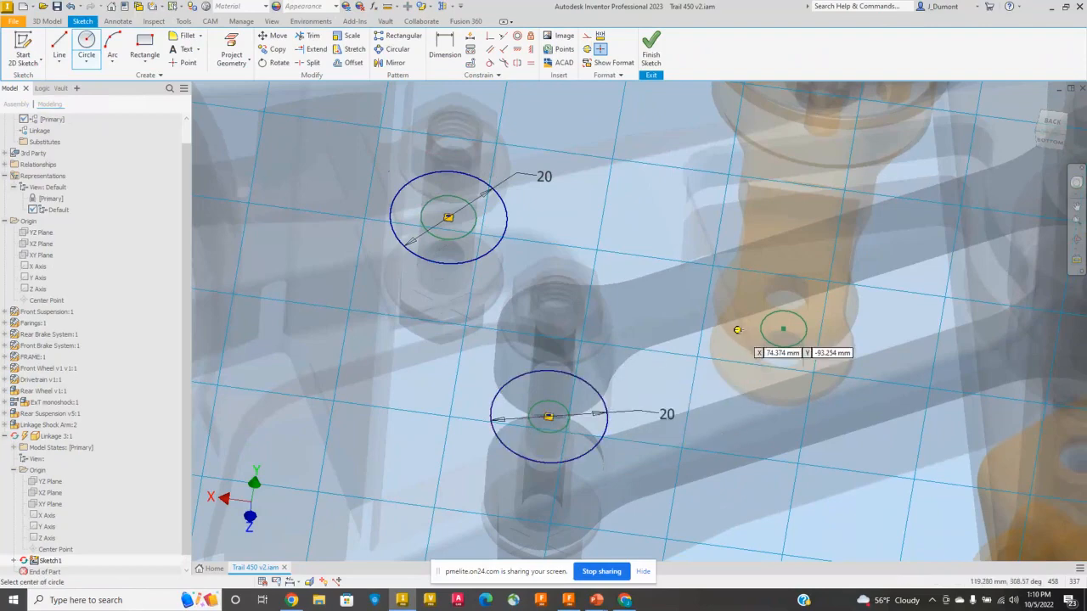
- Sketch a 25 mm diameter circle centred on the projected shock mount circle and end the Circle command
left_click(790, 331)
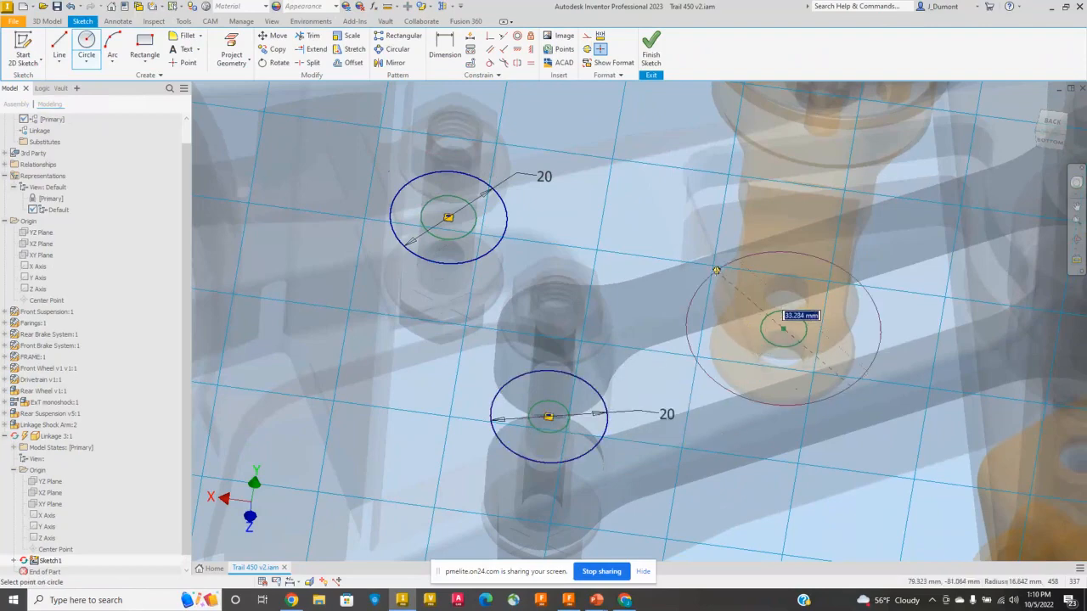
key("Return")
right_click(647, 184)
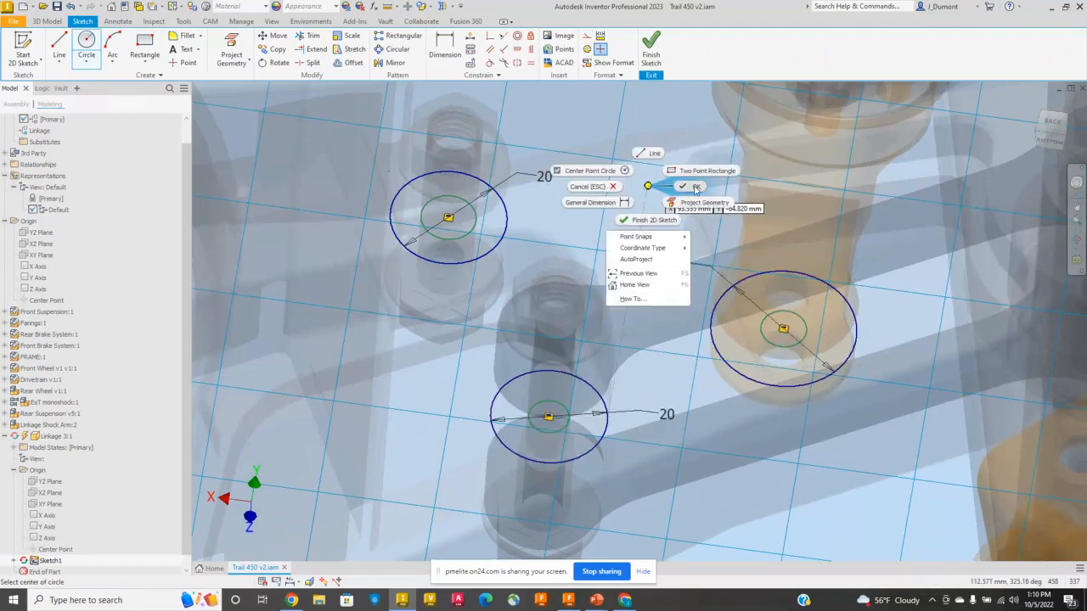
left_click(692, 187)
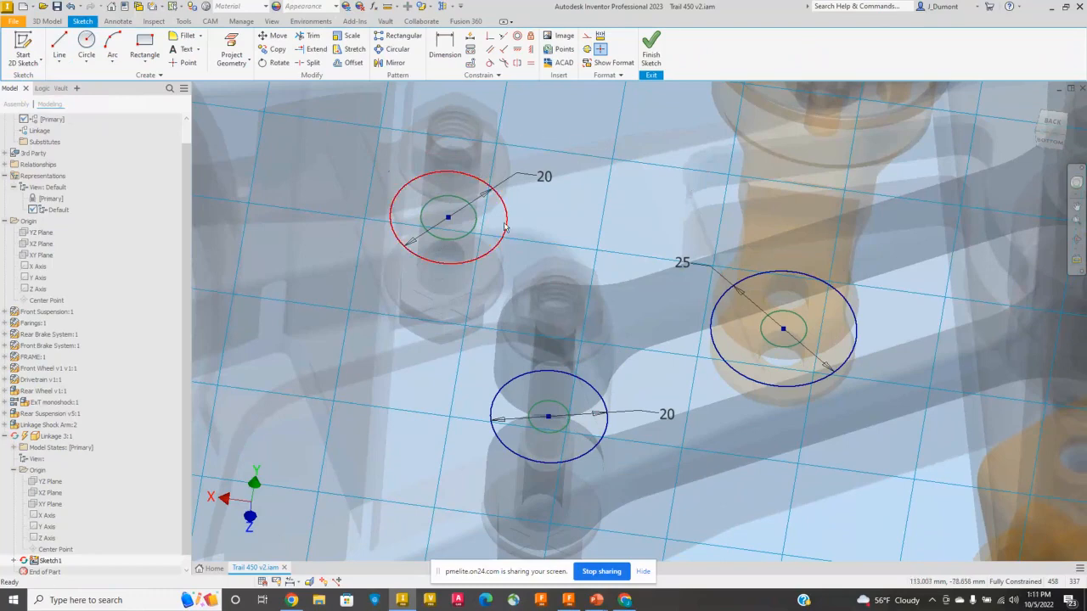
- Sketch a three-point arc from the 25 mm circle to the upper 20 mm circle, bowed inward toward the linkage
left_click(108, 44)
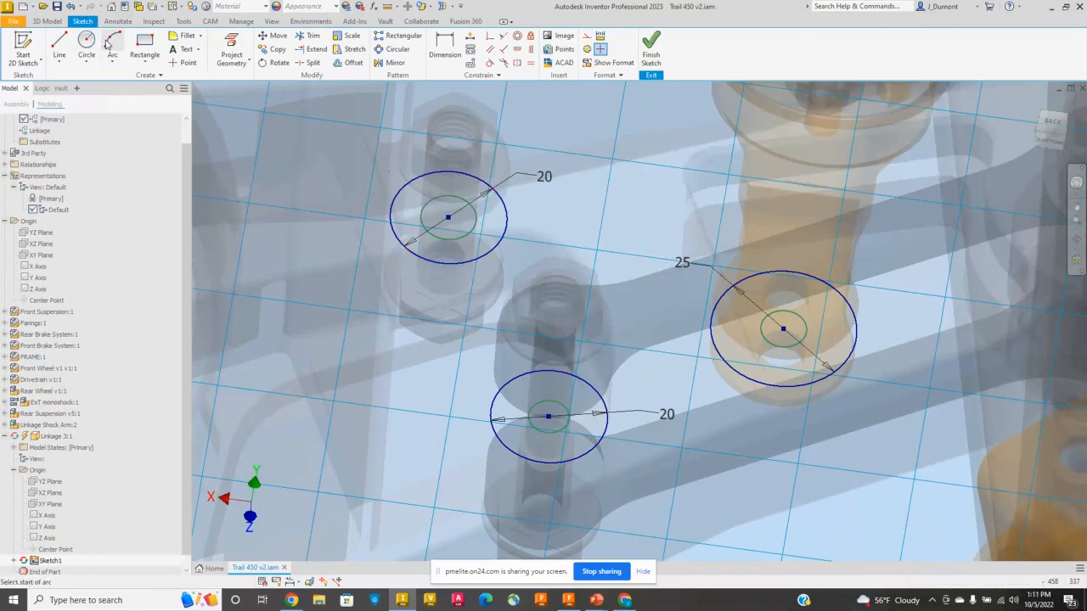
left_click(760, 316)
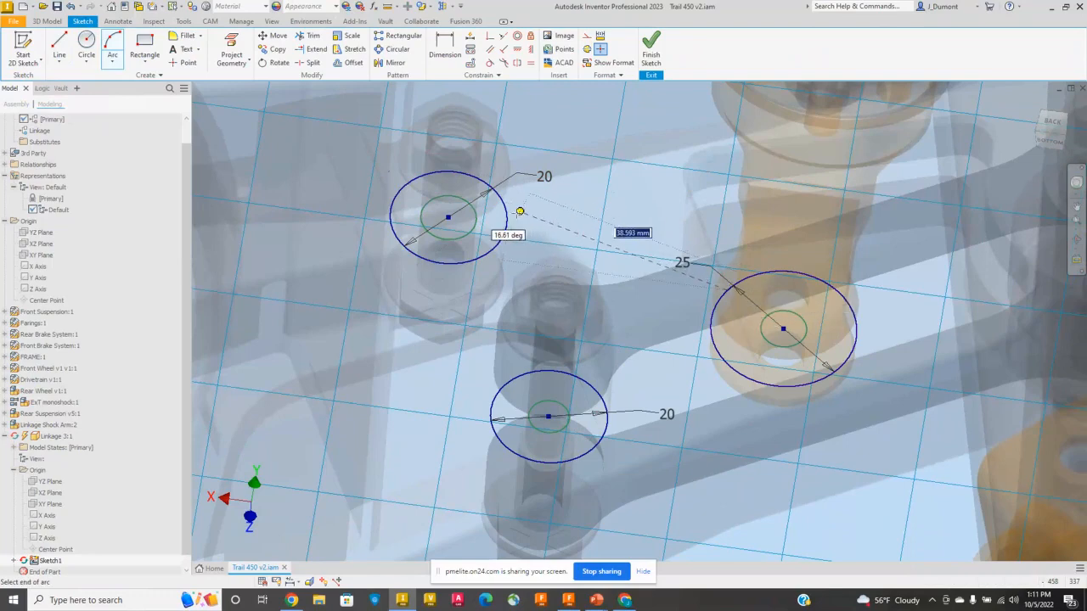
left_click(506, 225)
left_click(556, 245)
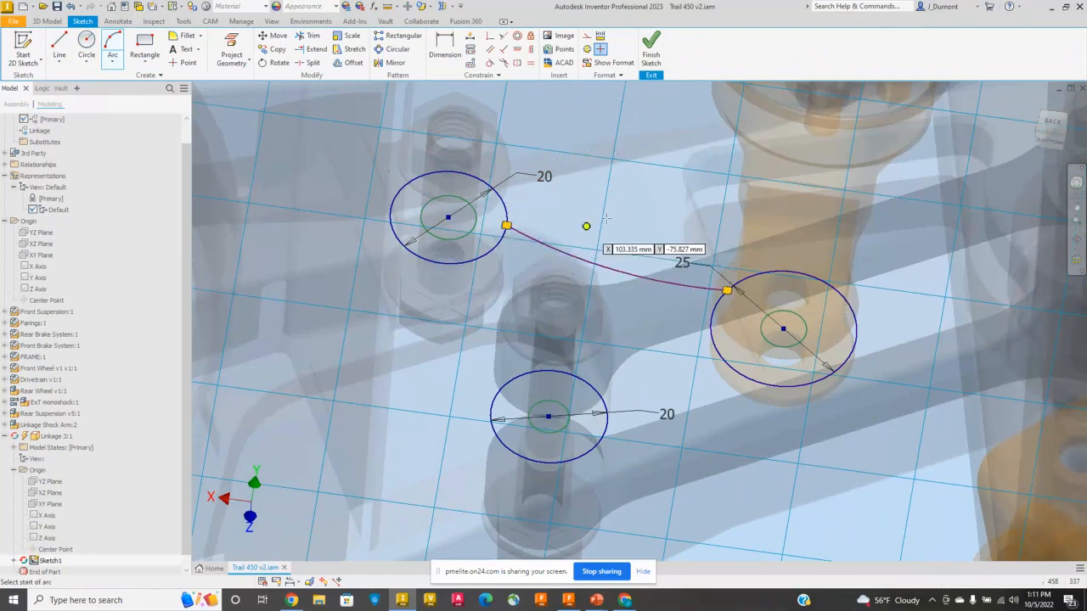
- Sketch a three-point arc from the underside of the 25 mm circle to the lower 20 mm circle, bowed inward
left_click(773, 385)
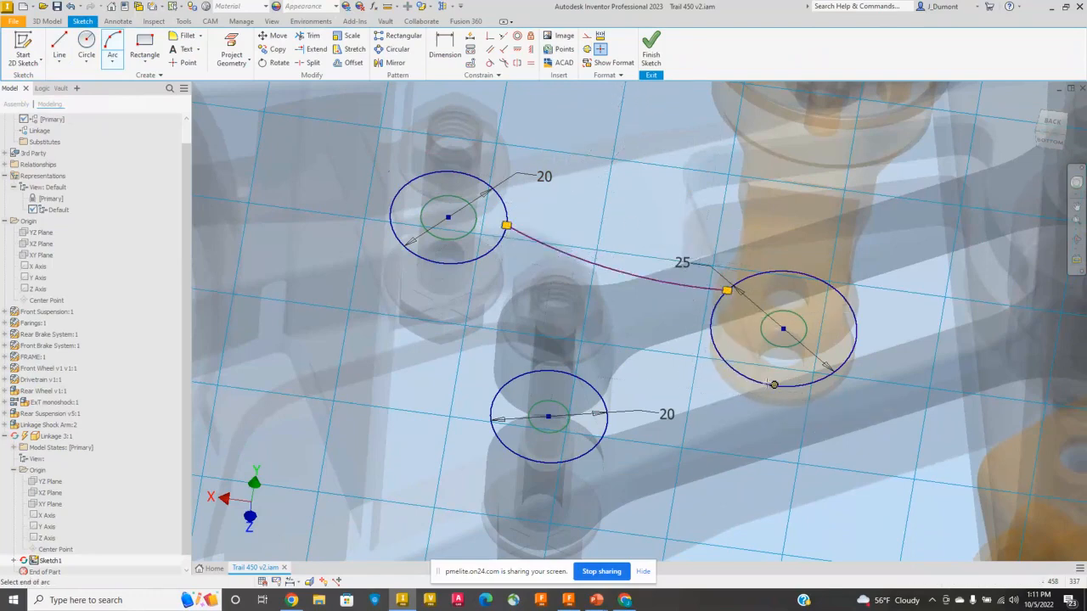
left_click(651, 413)
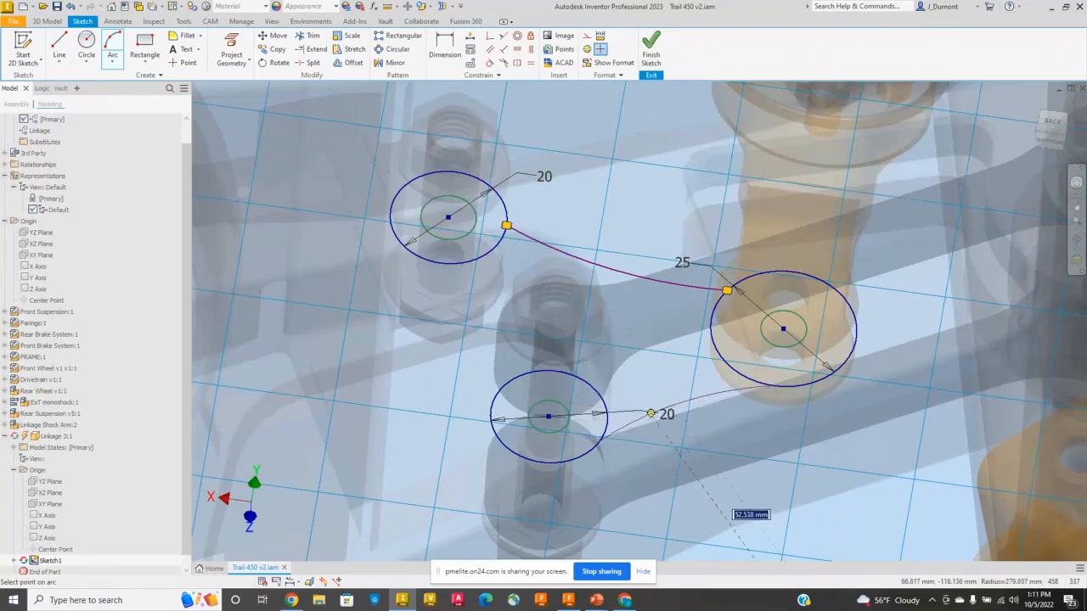
left_click(654, 407)
- Sketch a three-point arc from the upper 20 mm circle to the lower 20 mm circle, bowed inward, and end the Arc command
left_click(419, 256)
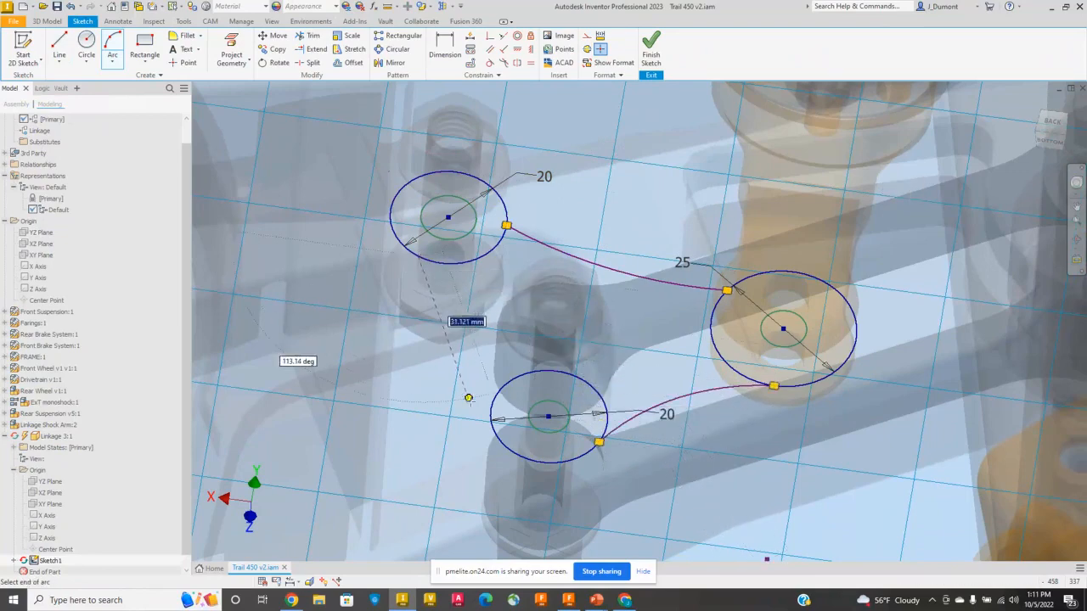
left_click(491, 409)
left_click(478, 365)
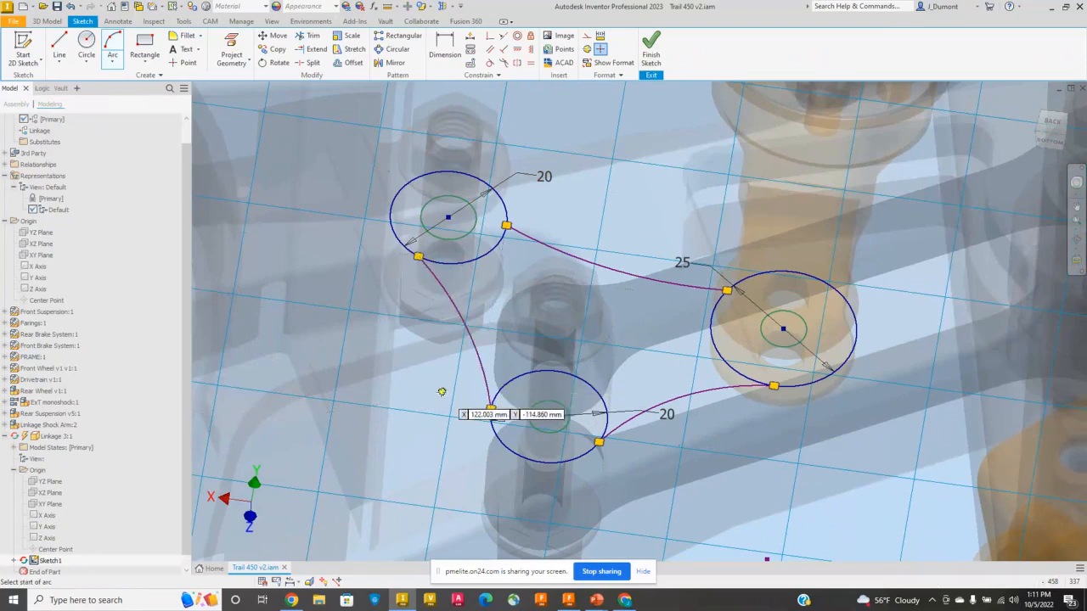
key("Escape")
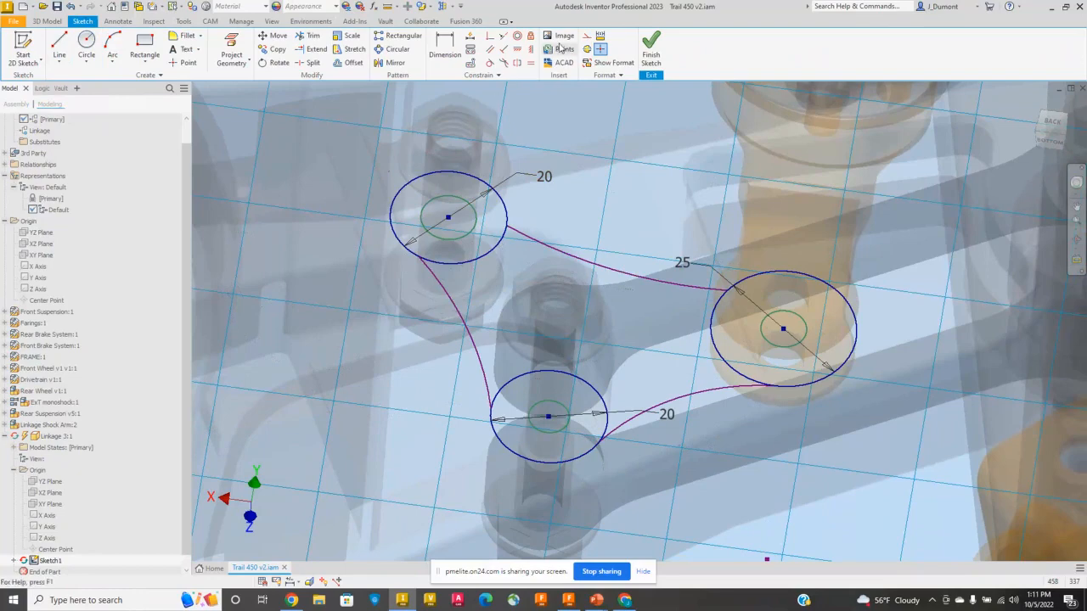
- Make the long upper arc tangent to the upper 20 mm circle and to the 25 mm circle
left_click(490, 63)
left_click(520, 229)
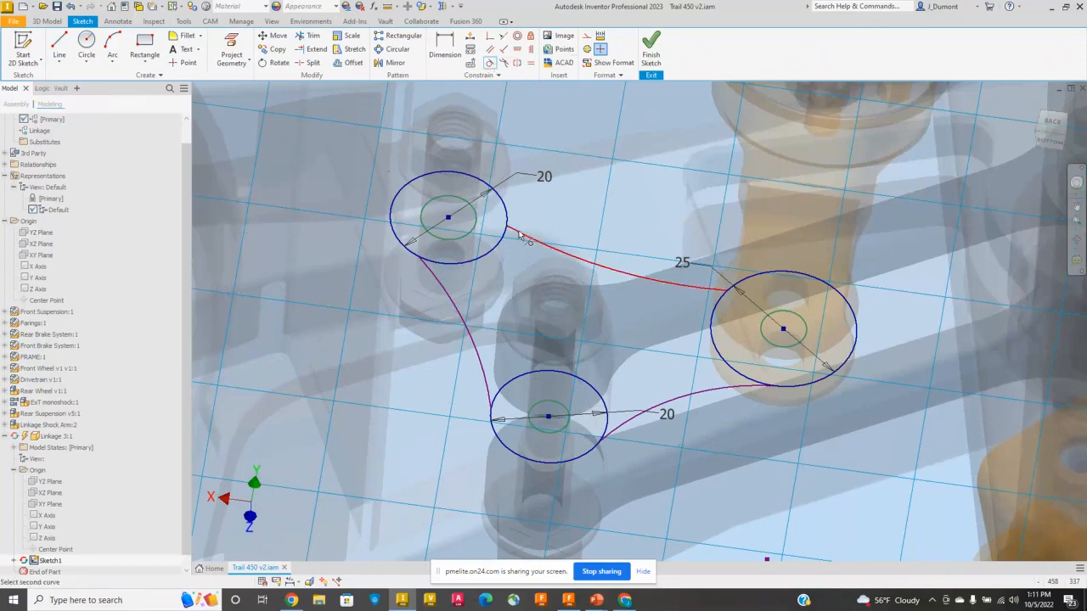
left_click(508, 222)
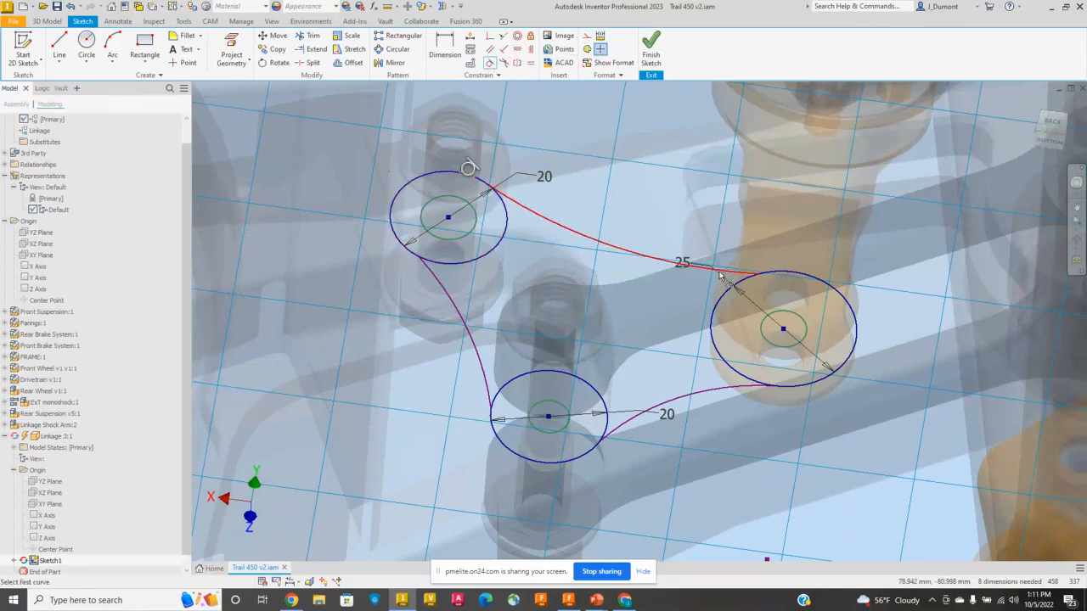
left_click(720, 277)
left_click(746, 286)
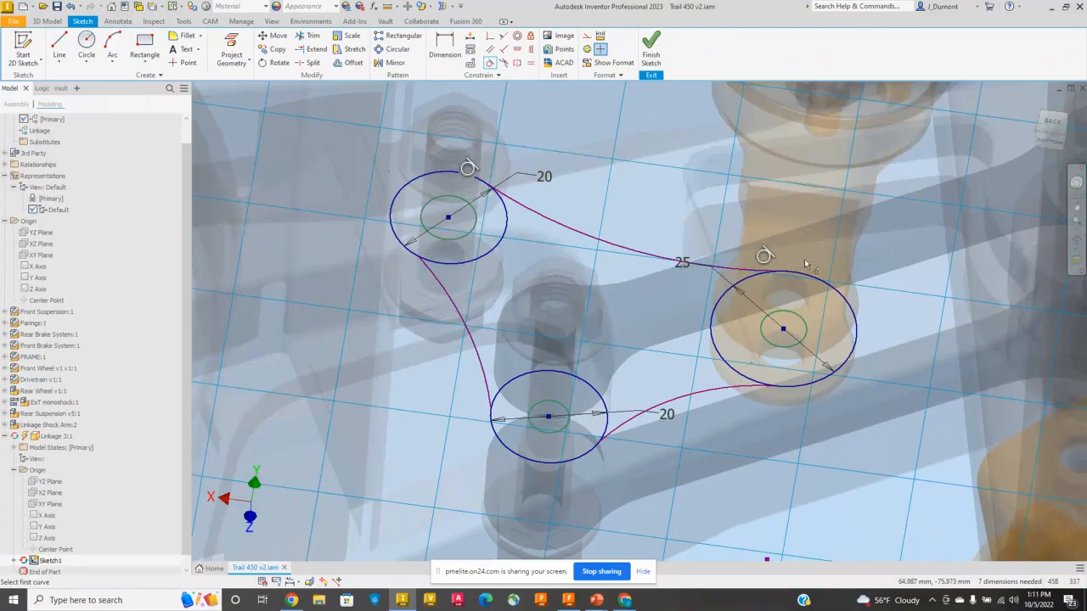
- Make the lower arc tangent to the 25 mm circle and to the lower 20 mm circle
left_click(729, 387)
left_click(797, 387)
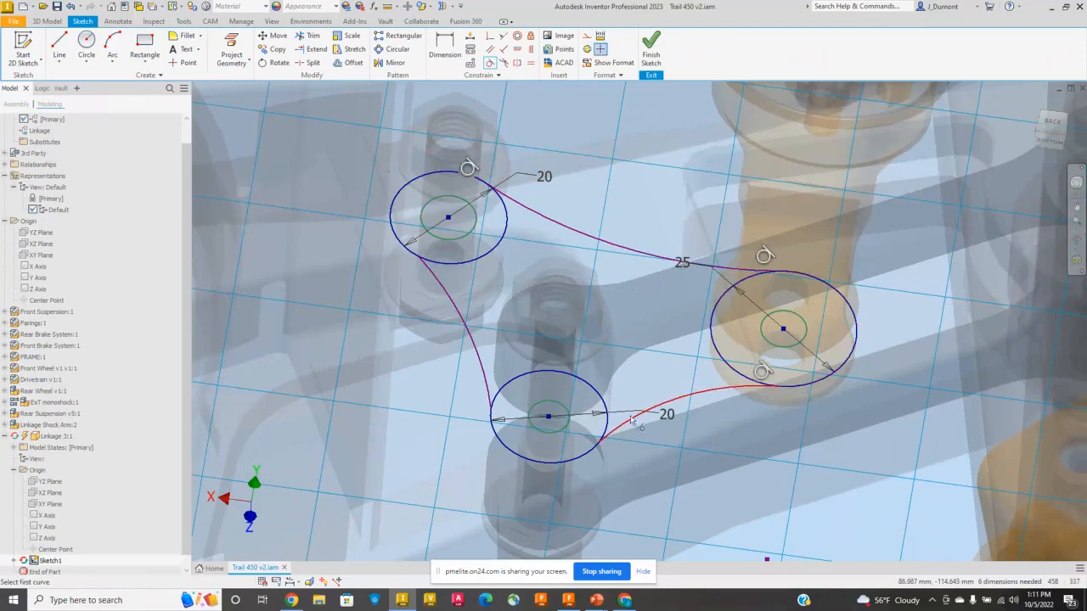
left_click(631, 420)
left_click(593, 455)
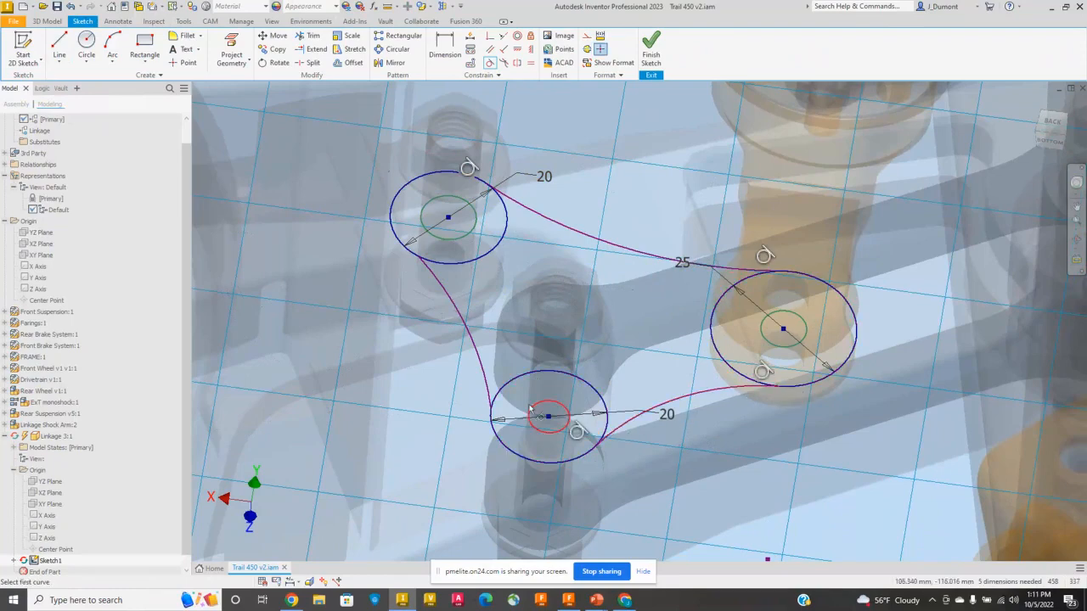
- Make the arc joining the two 20 mm circles tangent to both circles and end the Tangent constraint
left_click(488, 396)
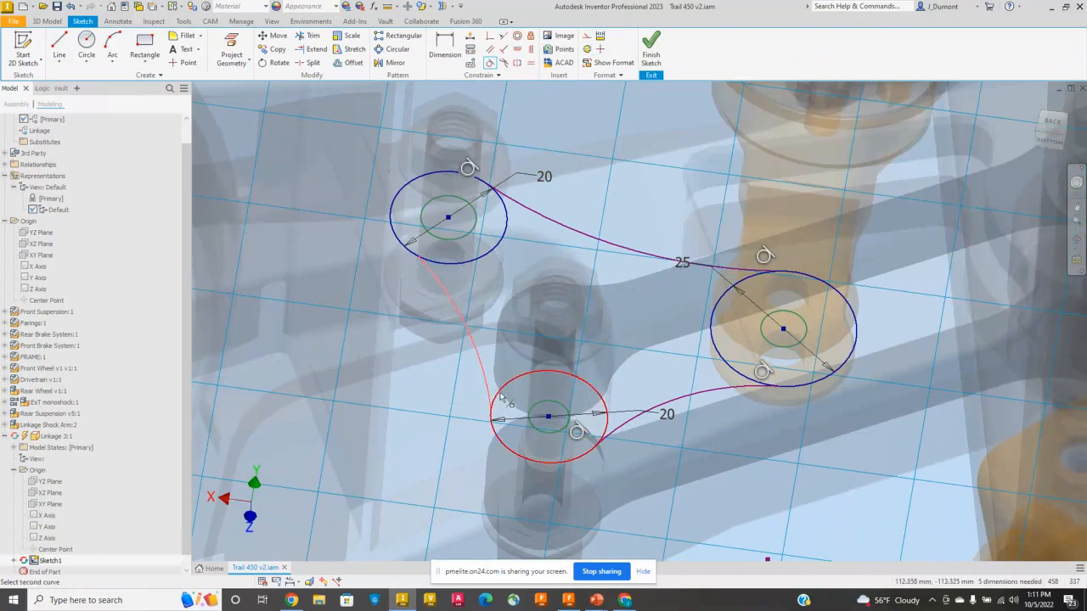
left_click(501, 397)
left_click(440, 284)
left_click(429, 261)
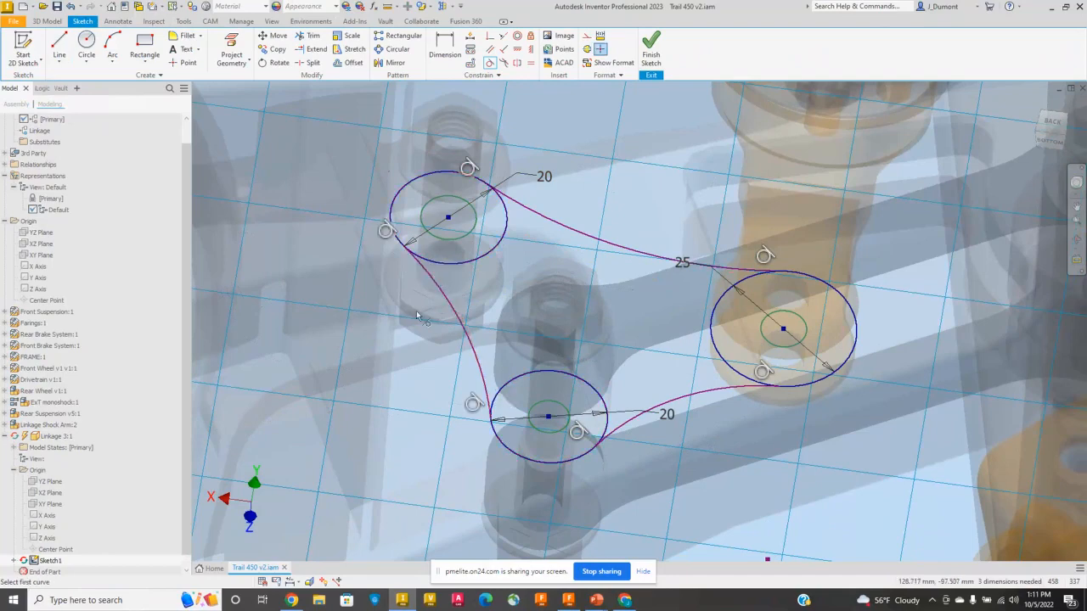
right_click(417, 316)
left_click(452, 315)
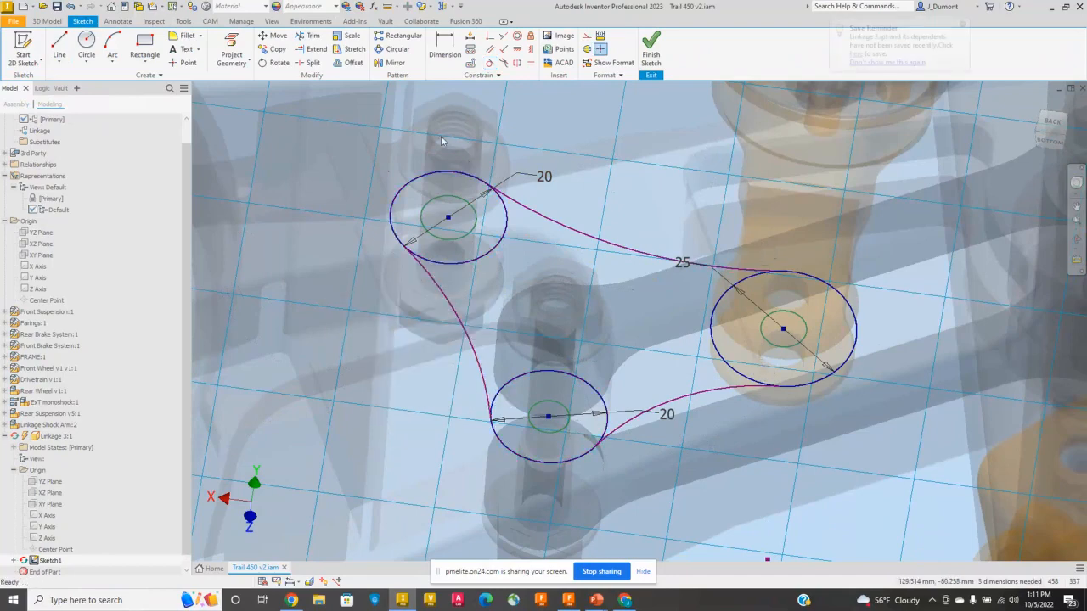
- Dimension the radius of the long upper arc to 50 mm
left_click(445, 43)
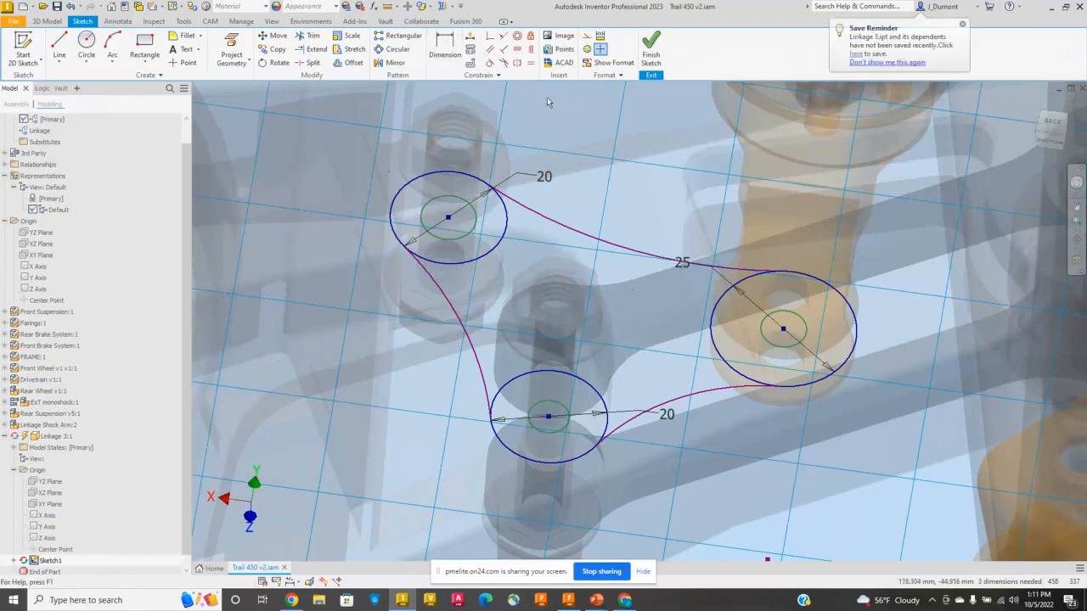
left_click(585, 242)
left_click(600, 194)
type("50")
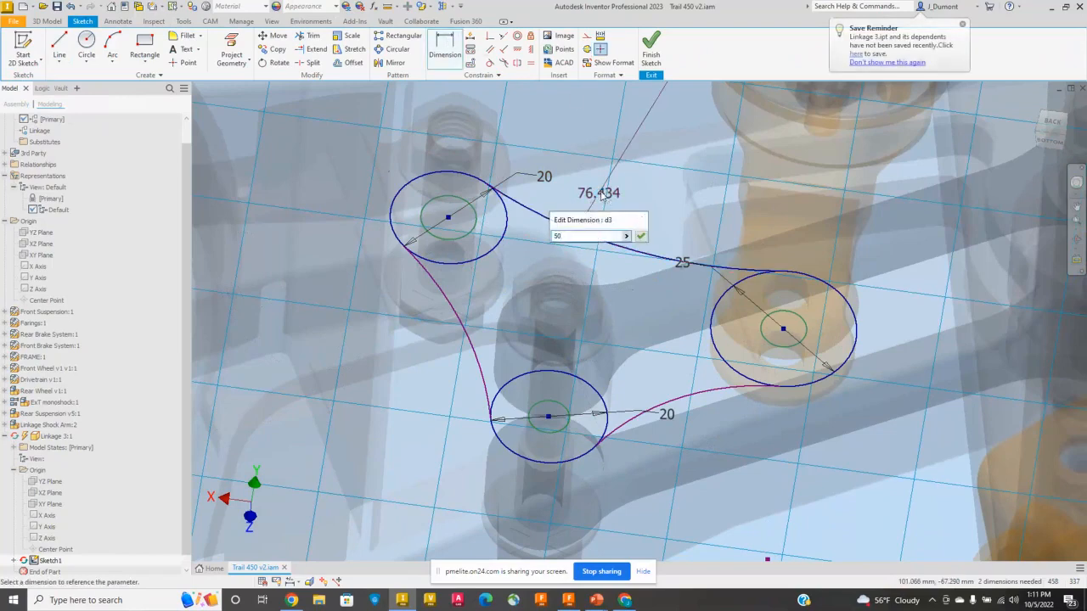
key("Return")
- Dimension the radius of the lower arc to 30 mm
left_click(710, 392)
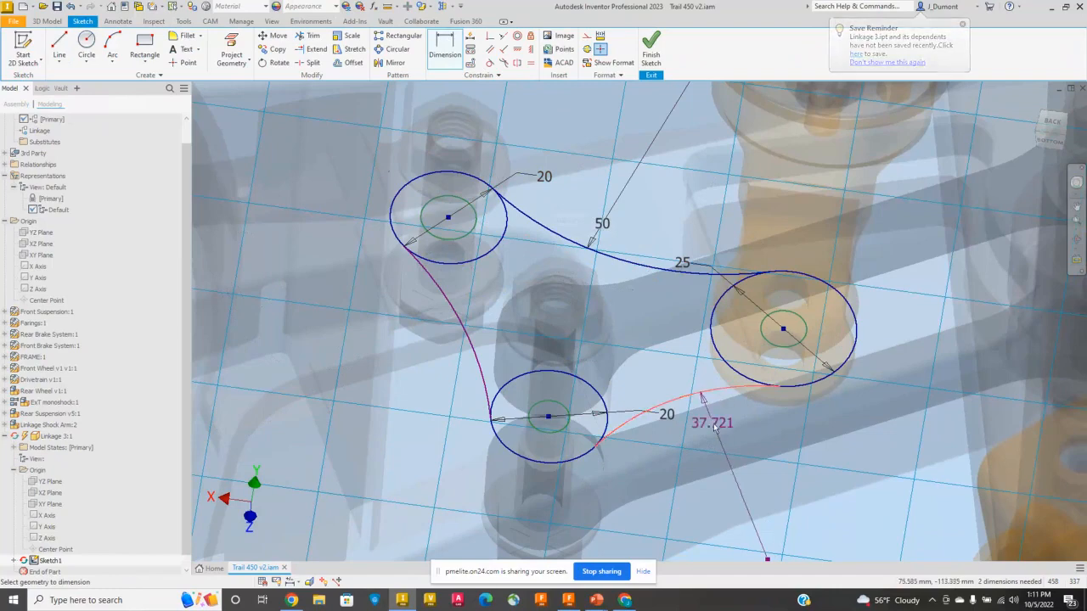
left_click(716, 430)
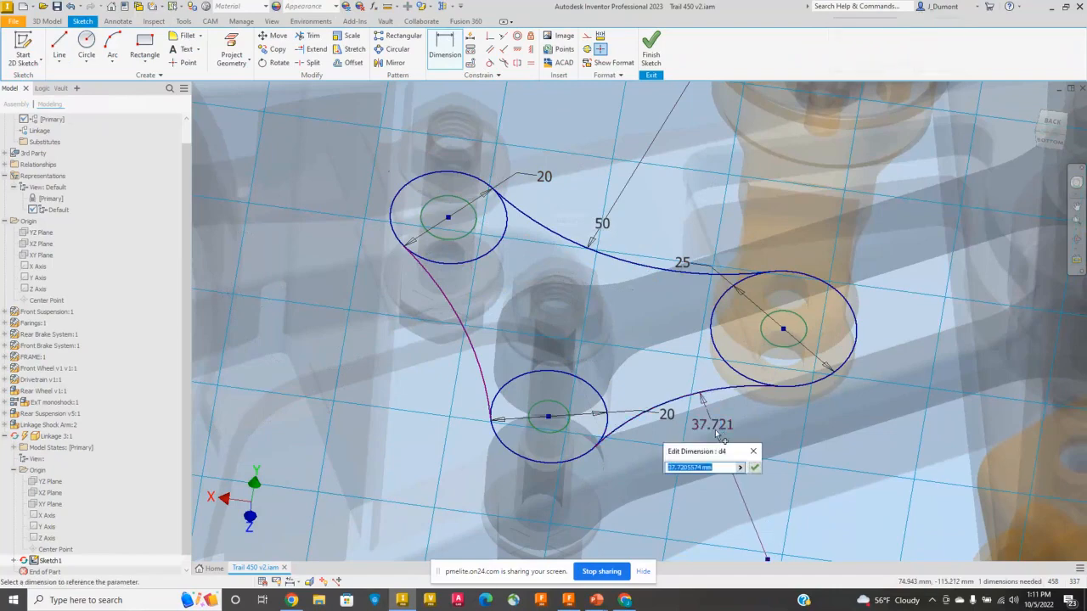
type("30")
key("Return")
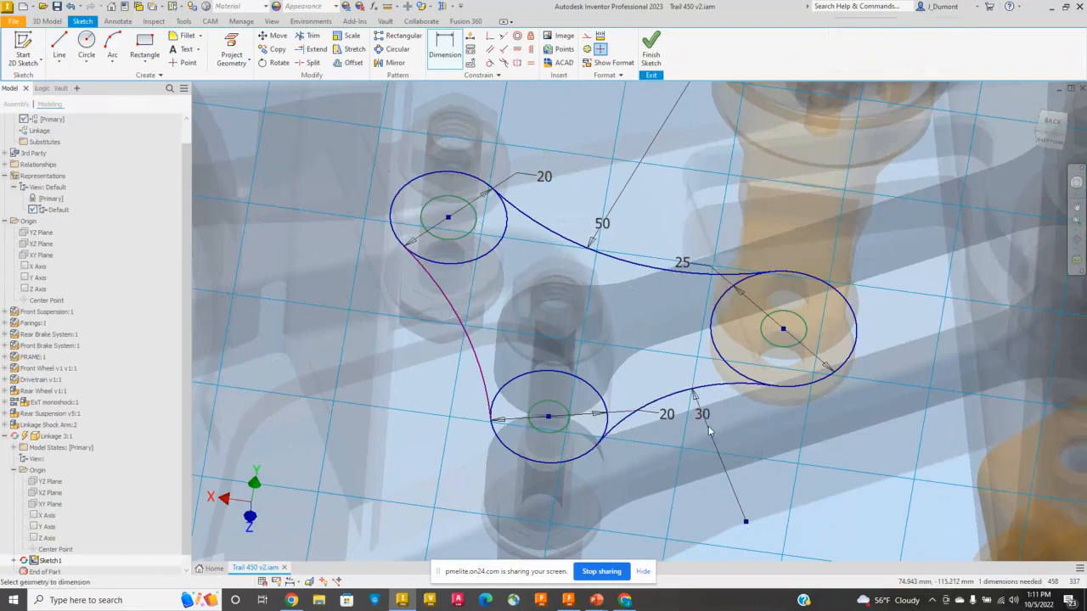
- Dimension the radius of the arc joining the two 20 mm circles to 20 mm and end the Dimension command
left_click(472, 355)
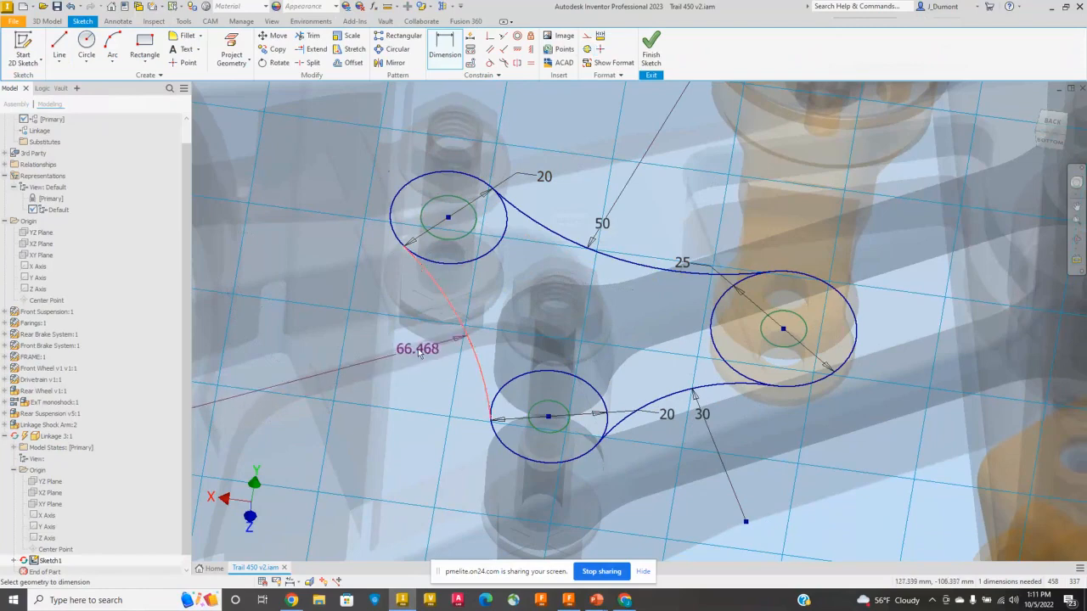
left_click(407, 355)
type("20")
key("Return")
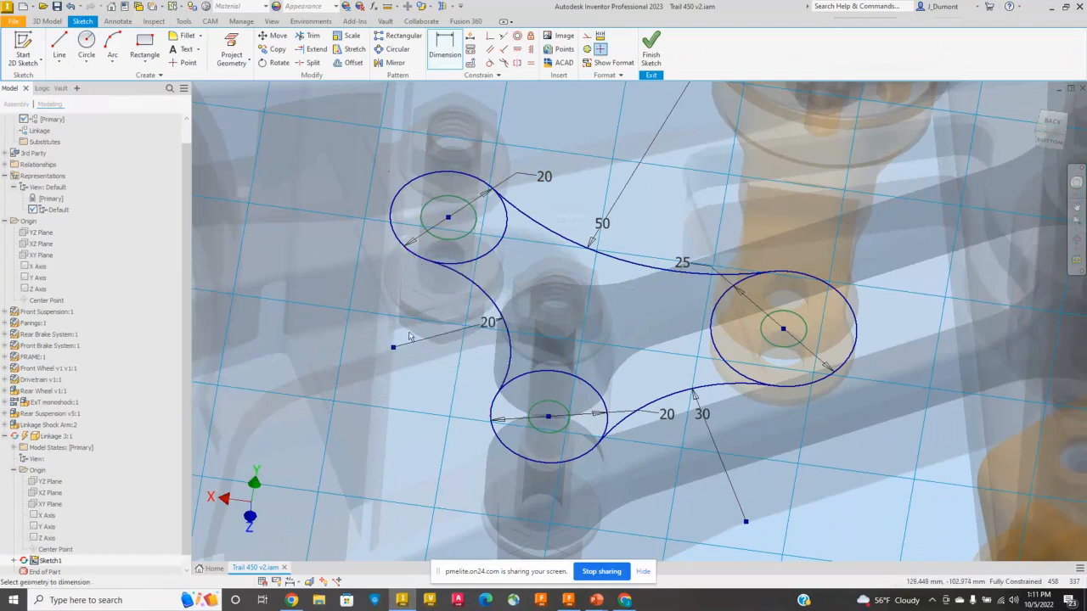
key("Escape")
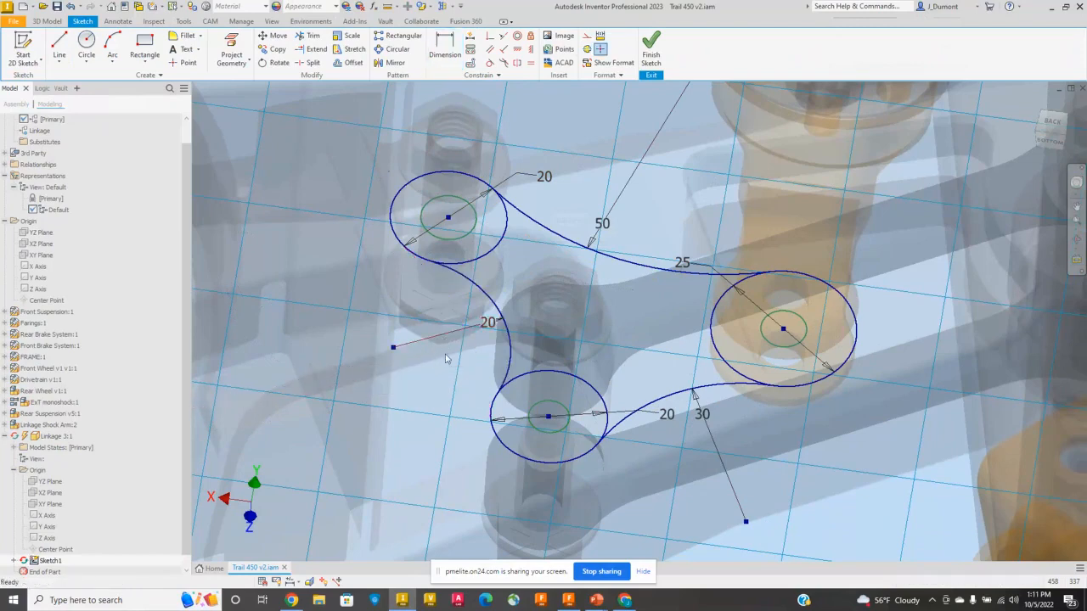
- Set the radius of the arc joining the two 20 mm circles to 50 mm and finish the sketch
double_click(486, 329)
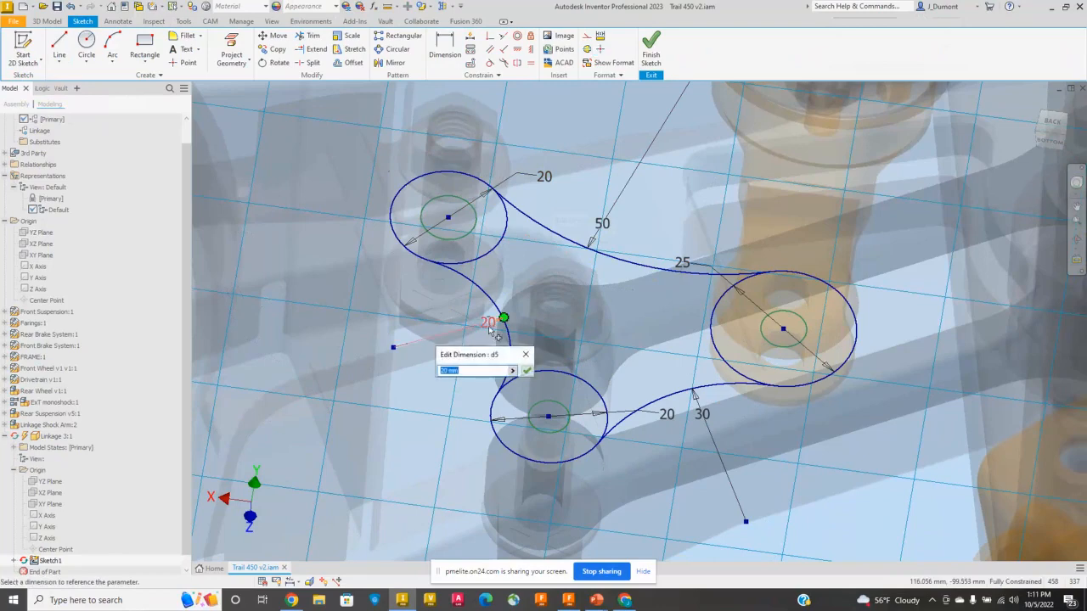
type("50")
key("Return")
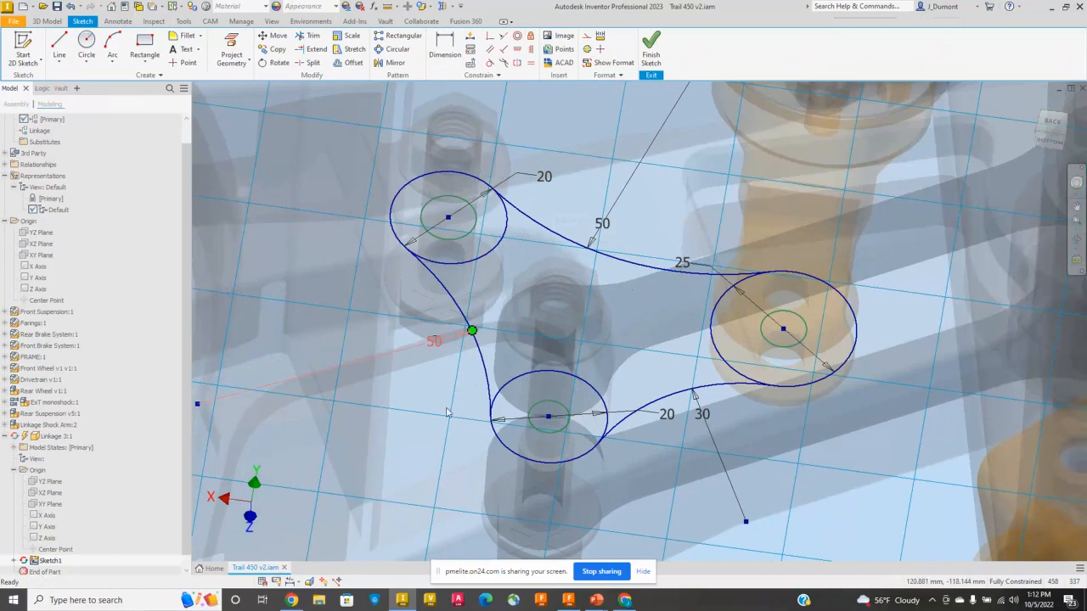
left_click(649, 49)
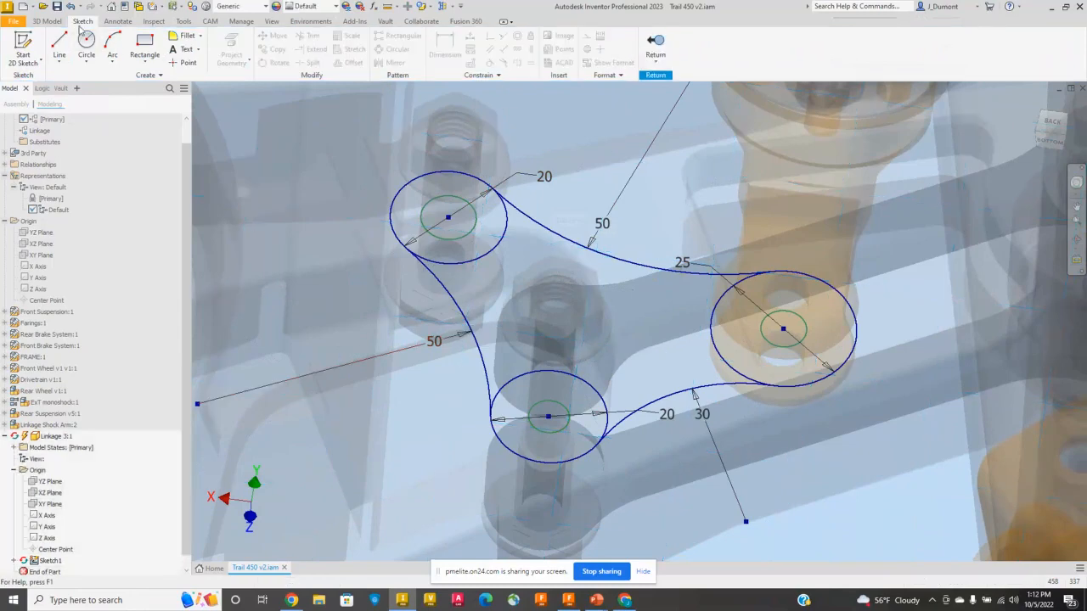
- Extrude the whole linkage profile, leaving the three bolt holes open, symmetrically by 20 mm and return to the assembly
key("e")
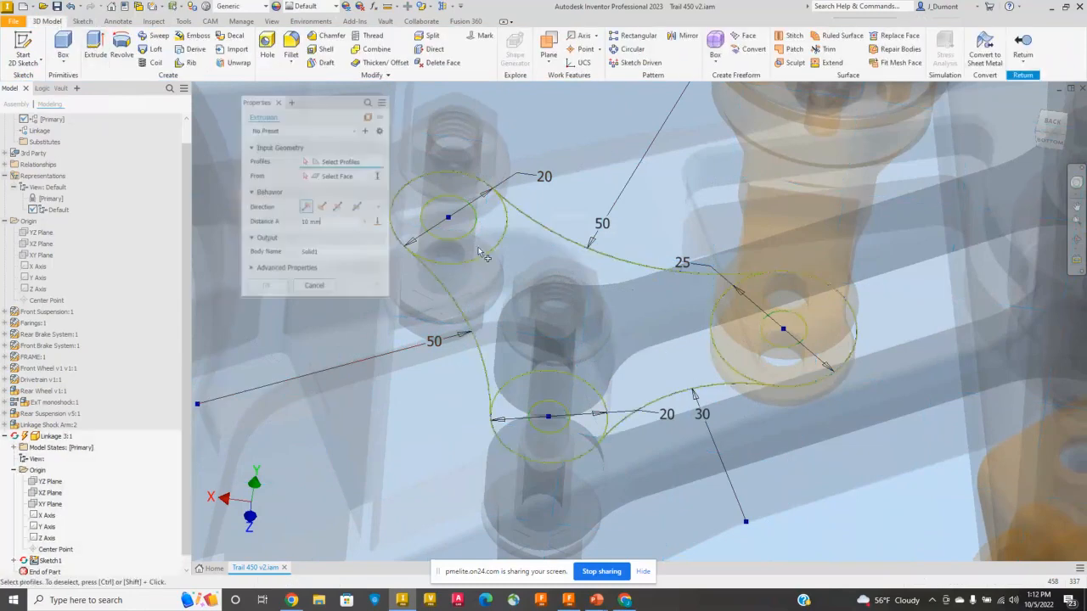
left_click(468, 248)
left_click(517, 331)
left_click(546, 392)
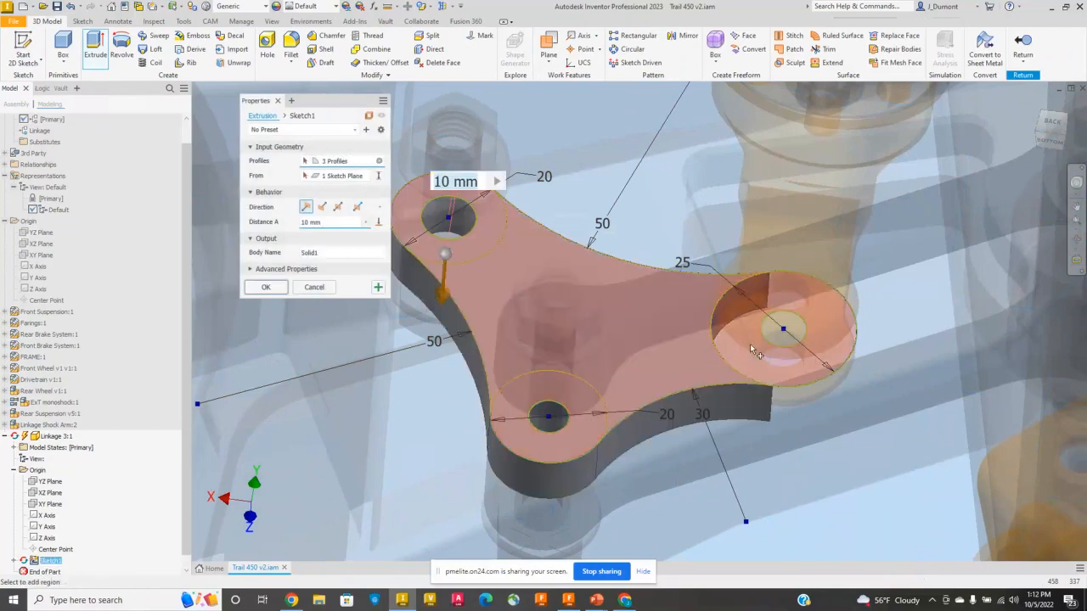
left_click(749, 344)
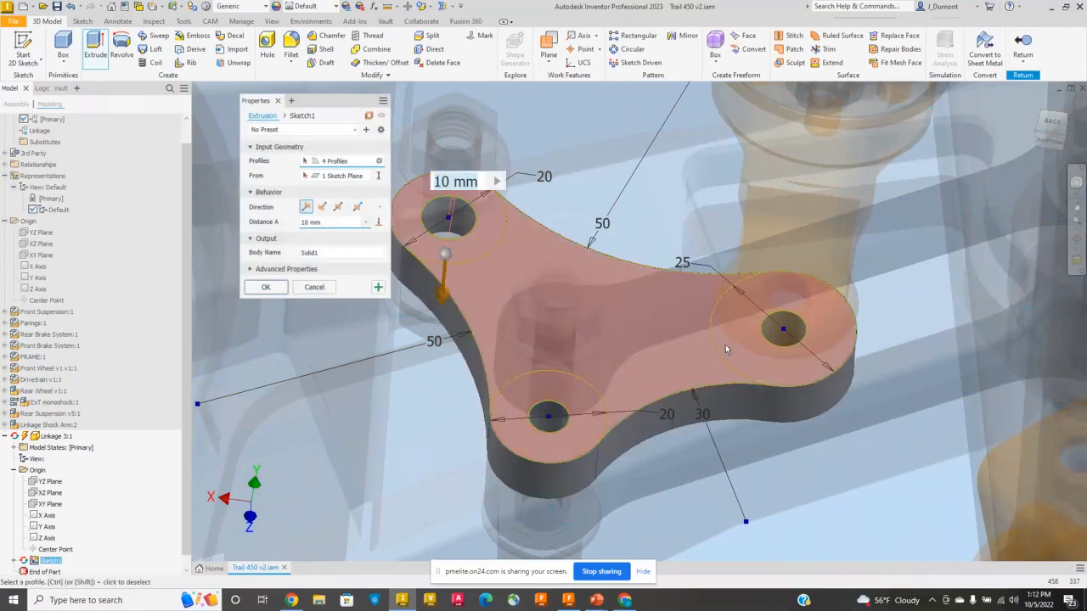
left_click(338, 208)
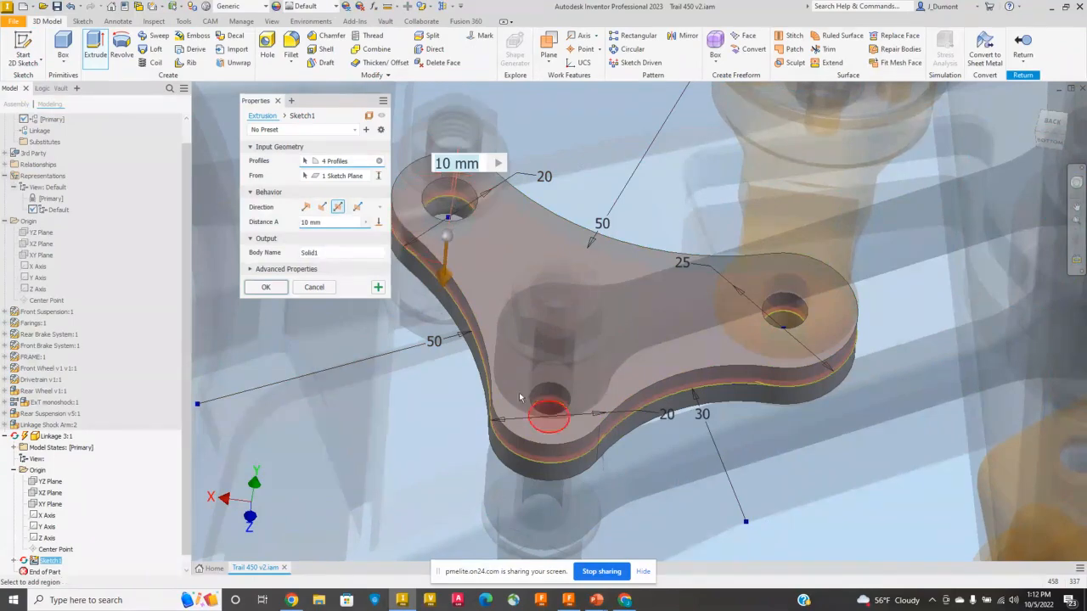
type("20")
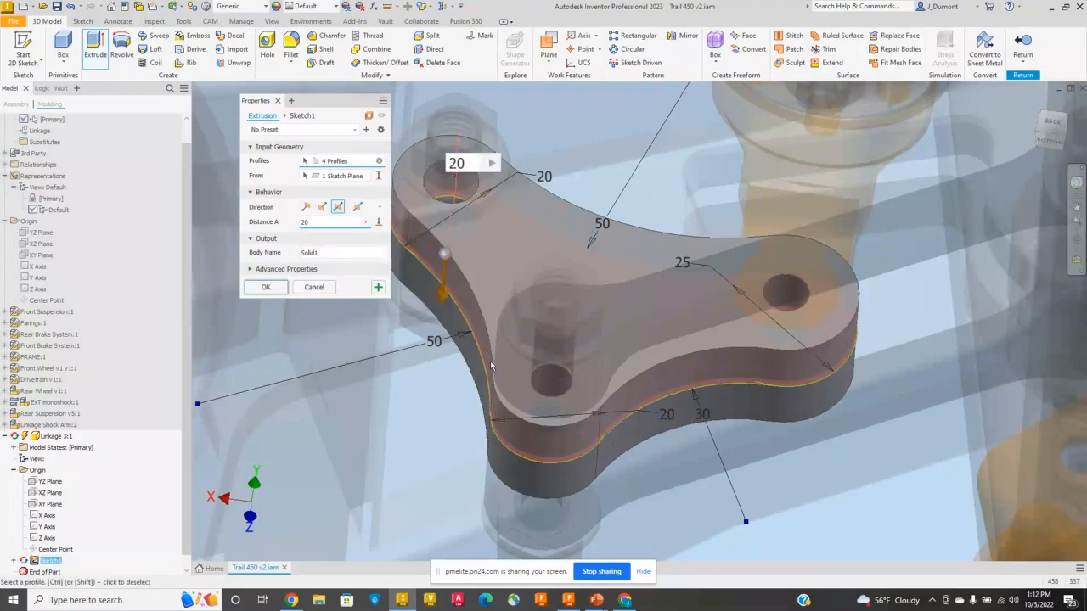
left_click(264, 290)
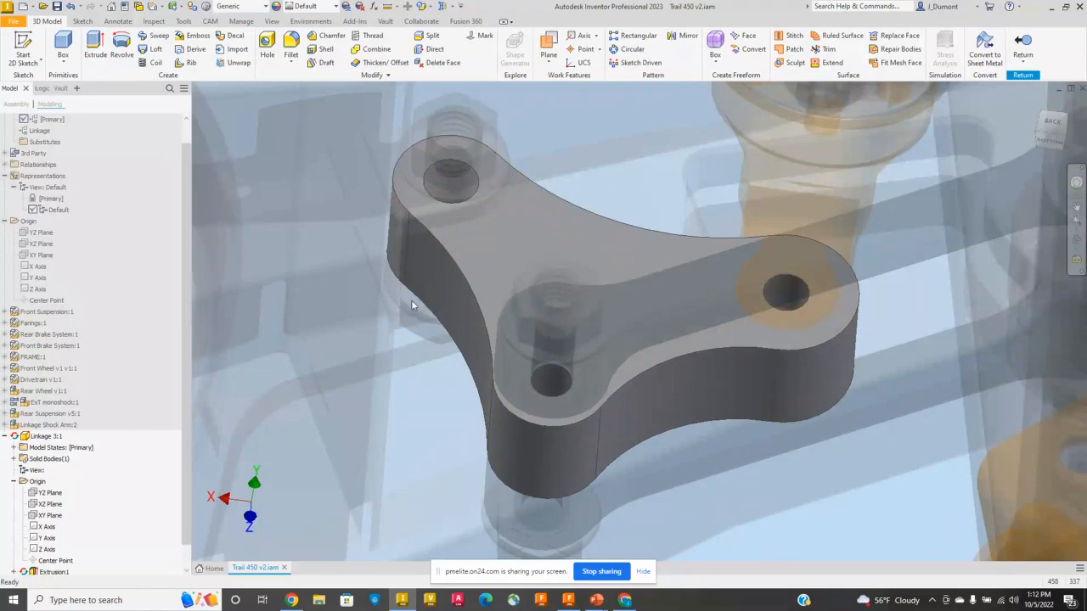
left_click(1023, 42)
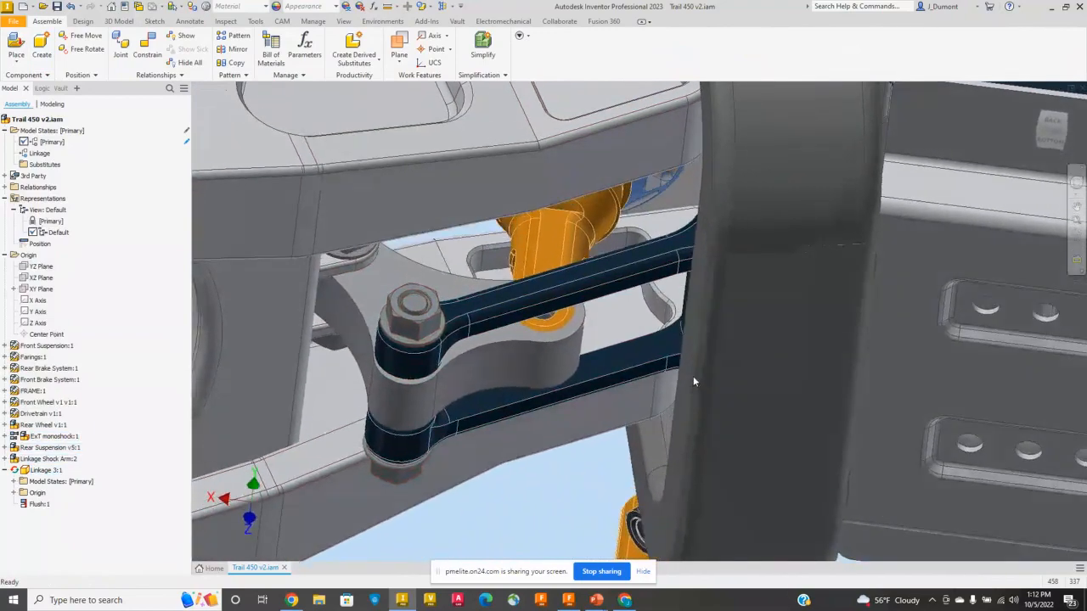
- Measure the clearance between the new linkage's flat side face and the facing inner face of the dark blue arm
left_click_drag(557, 316, 467, 314)
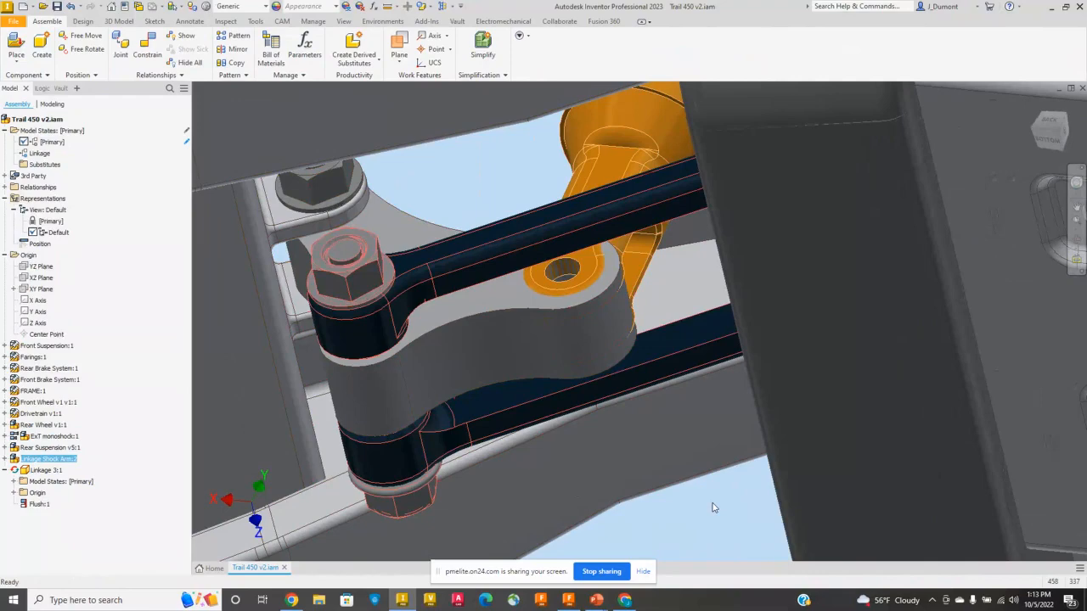
middle_click_drag(898, 550, 764, 386, "shift")
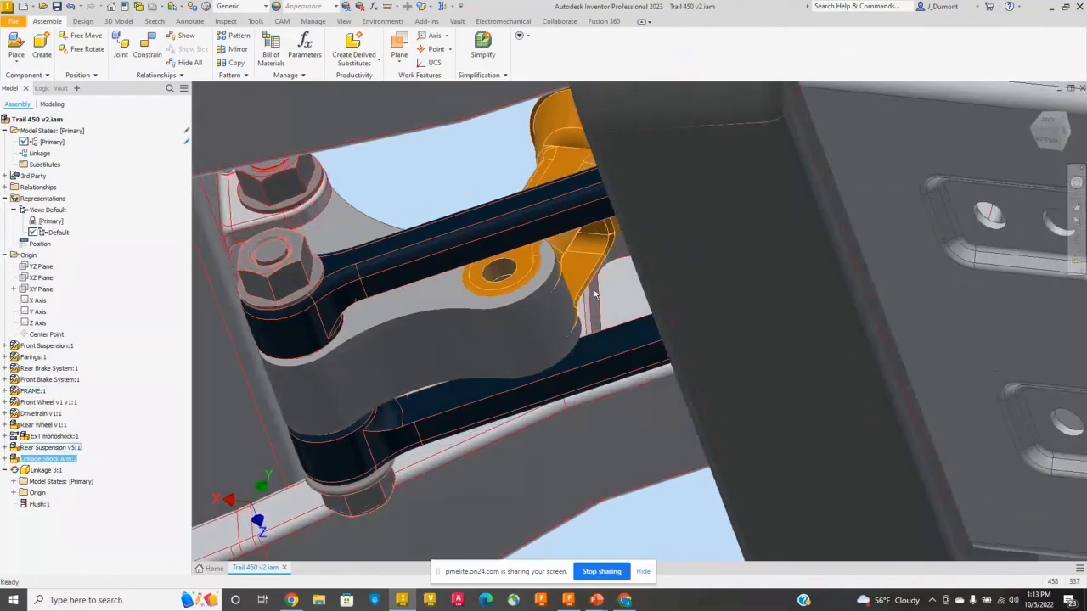
left_click(390, 7)
left_click(436, 287)
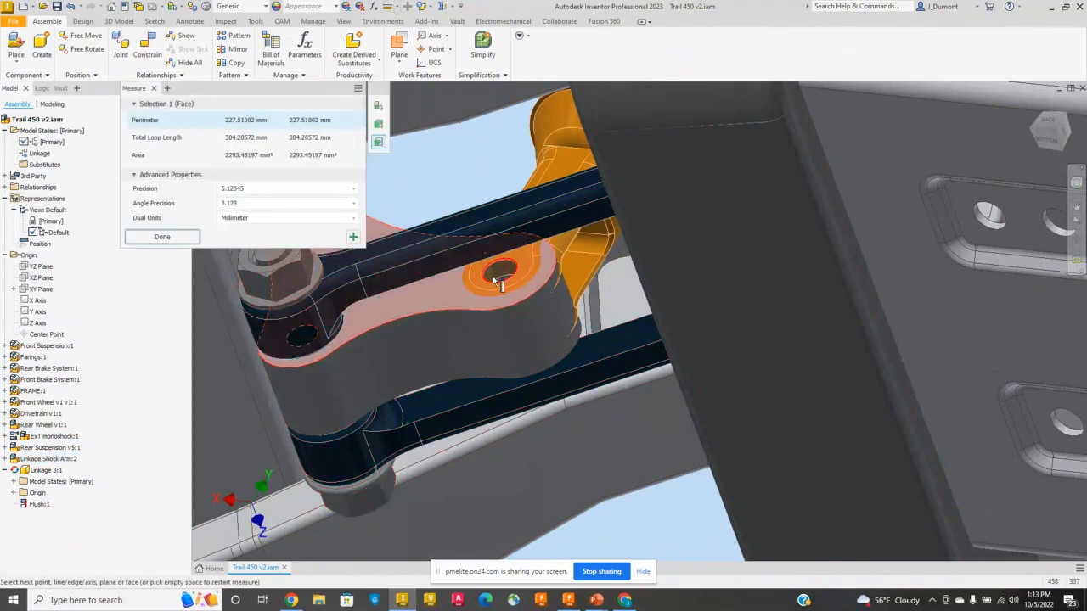
middle_click_drag(435, 286, 537, 363, "shift")
left_click(455, 366)
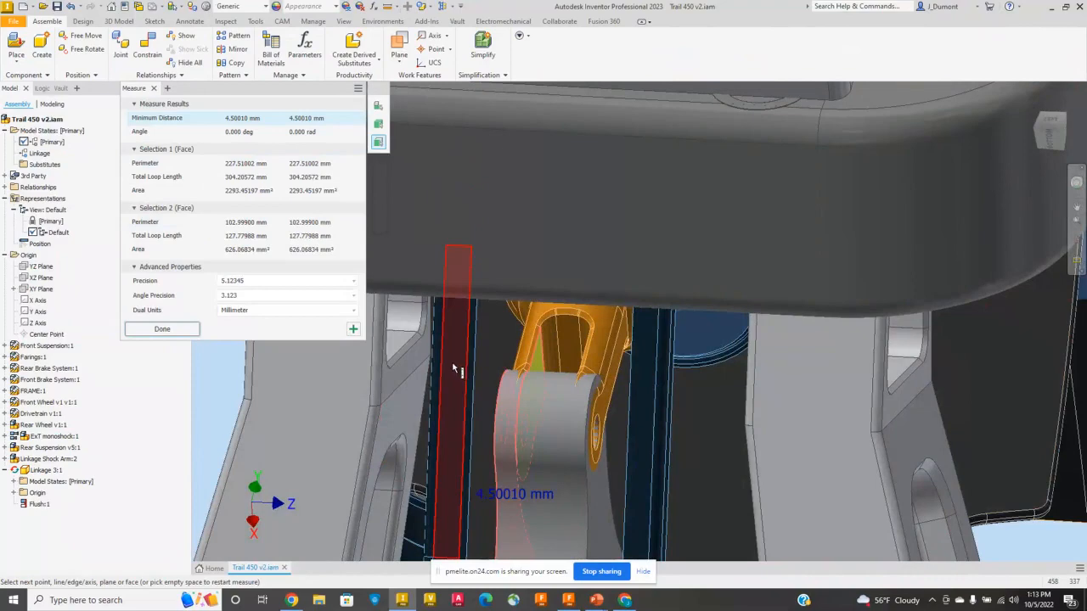
scroll(455, 365, "down", 2)
middle_click_drag(451, 365, 450, 361, "shift")
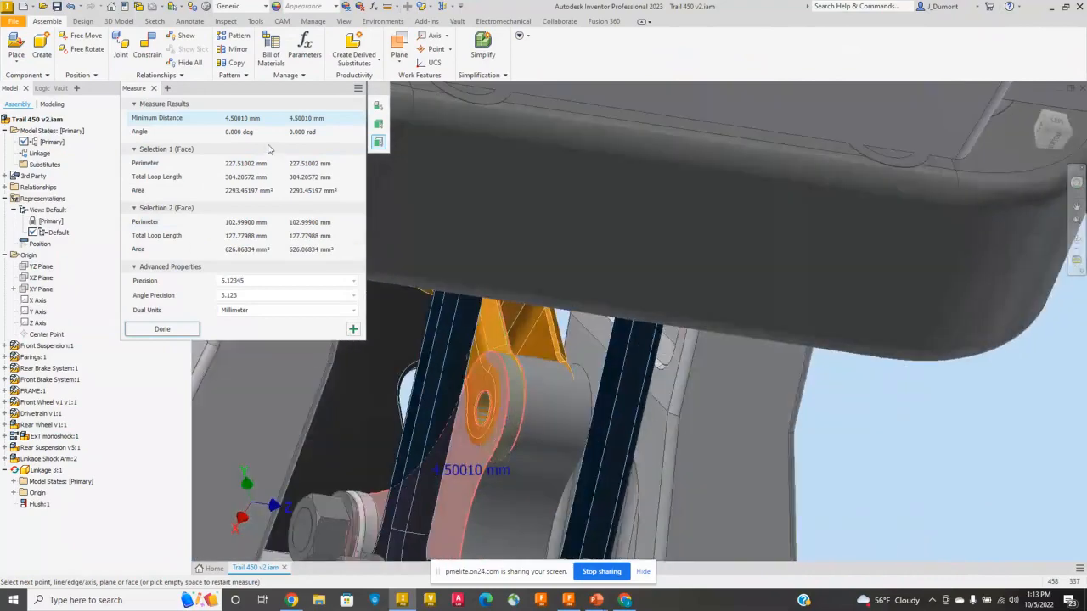
left_click(177, 334)
middle_click_drag(533, 326, 500, 347, "shift")
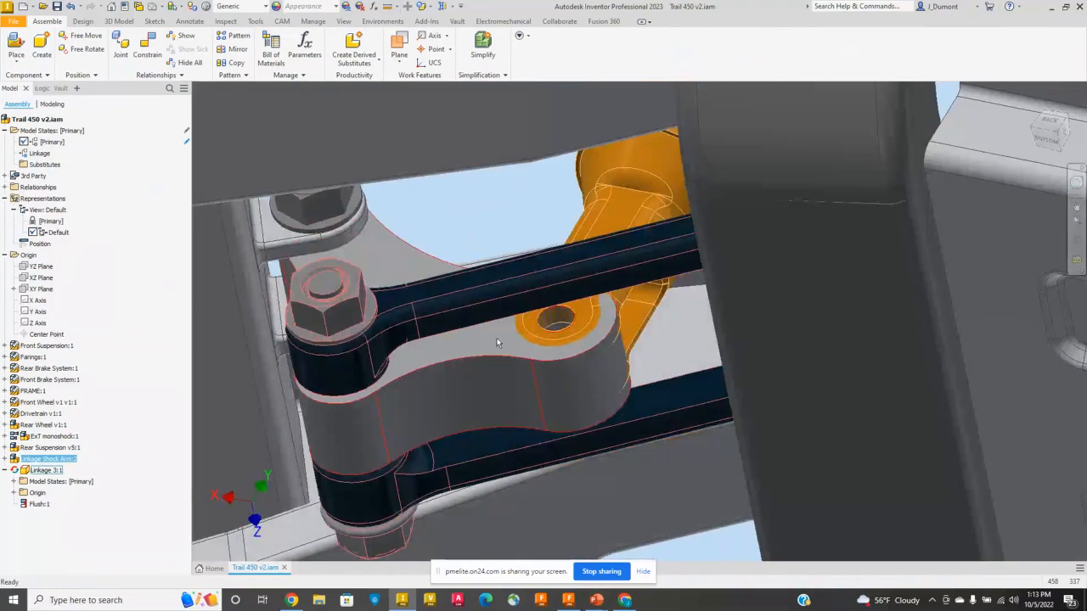
- Edit Linkage 3 in place, start a sketch on its flat face, and project the bolt hole edge beneath the orange shock arm's eye
double_click(496, 337)
left_click(506, 328)
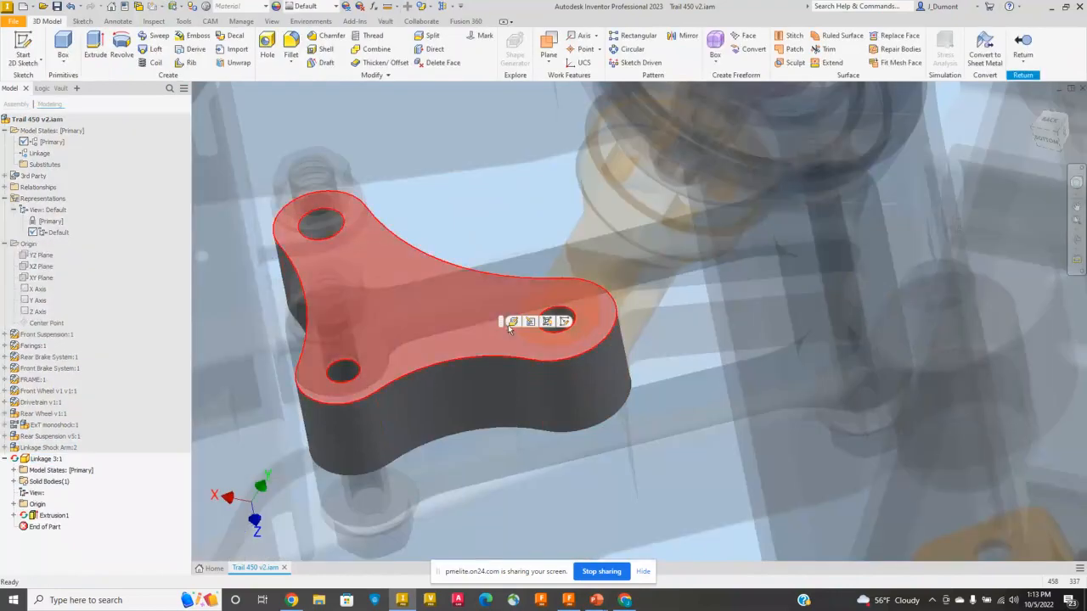
left_click(513, 321)
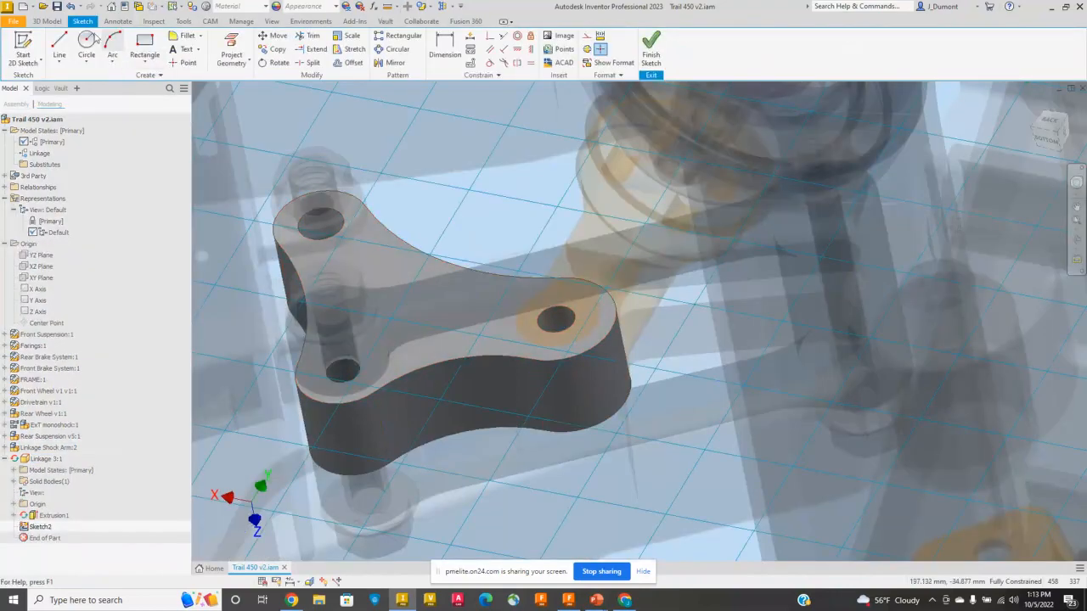
left_click(231, 47)
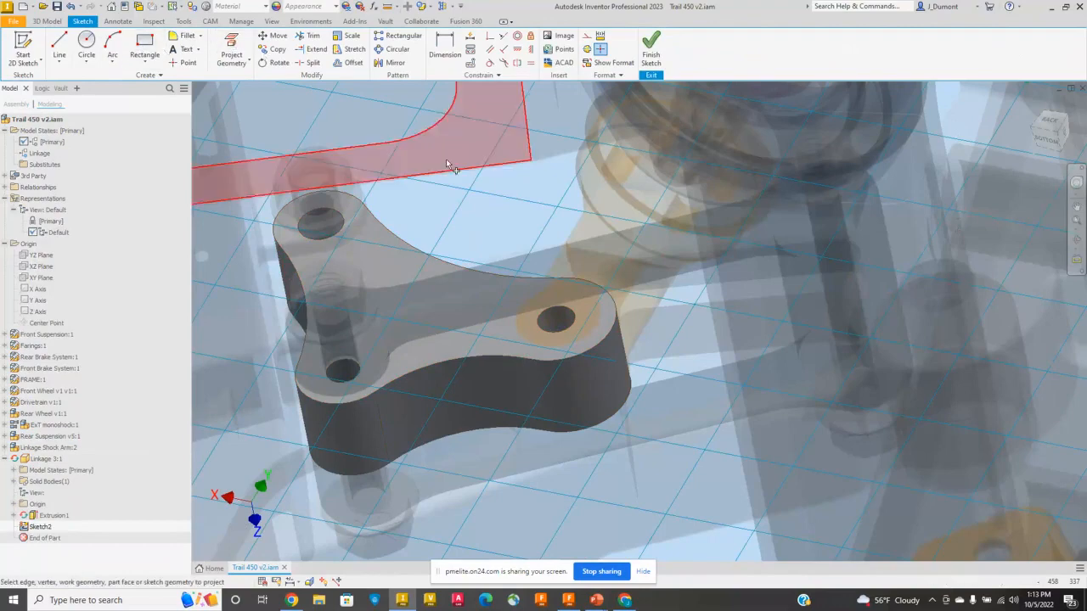
left_click(544, 332)
- Sketch a 28 mm diameter circle centred on the projected bolt hole and finish the sketch
key("c")
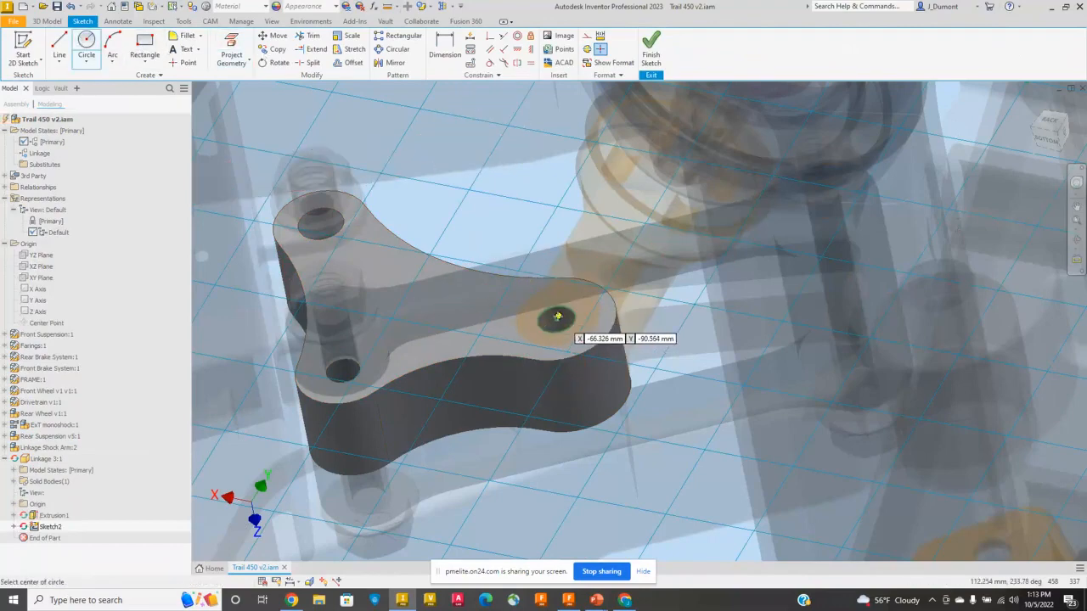
left_click(558, 318)
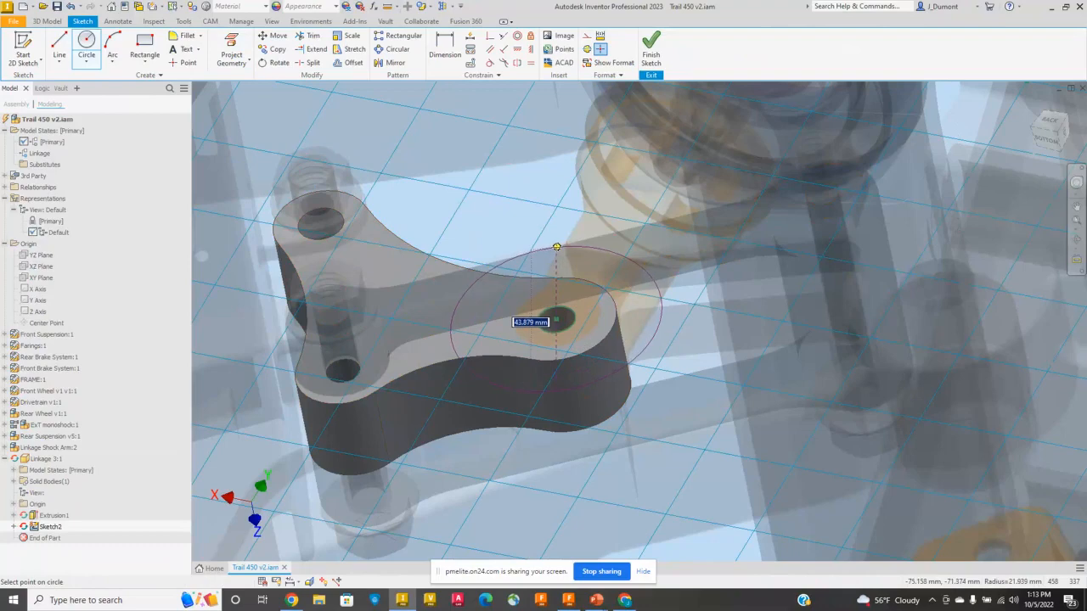
type("28")
key("Return")
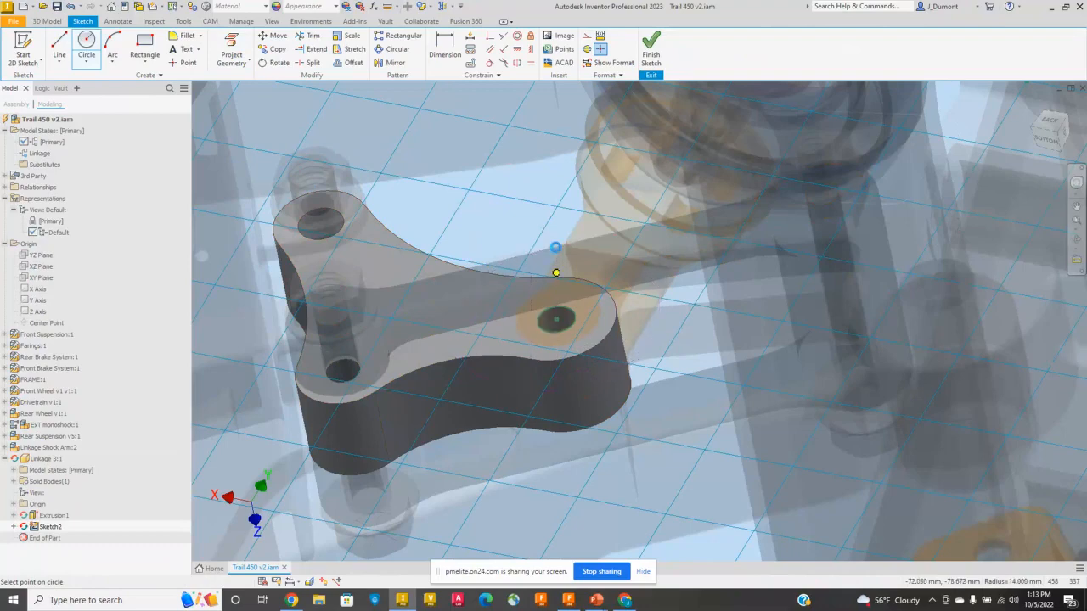
right_click(527, 236)
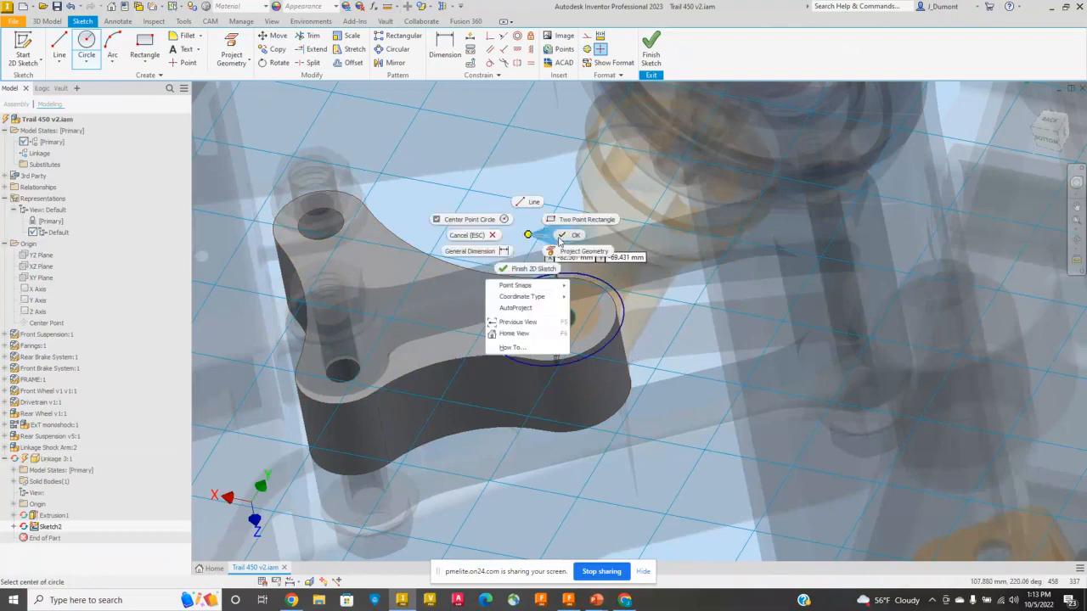
left_click(562, 235)
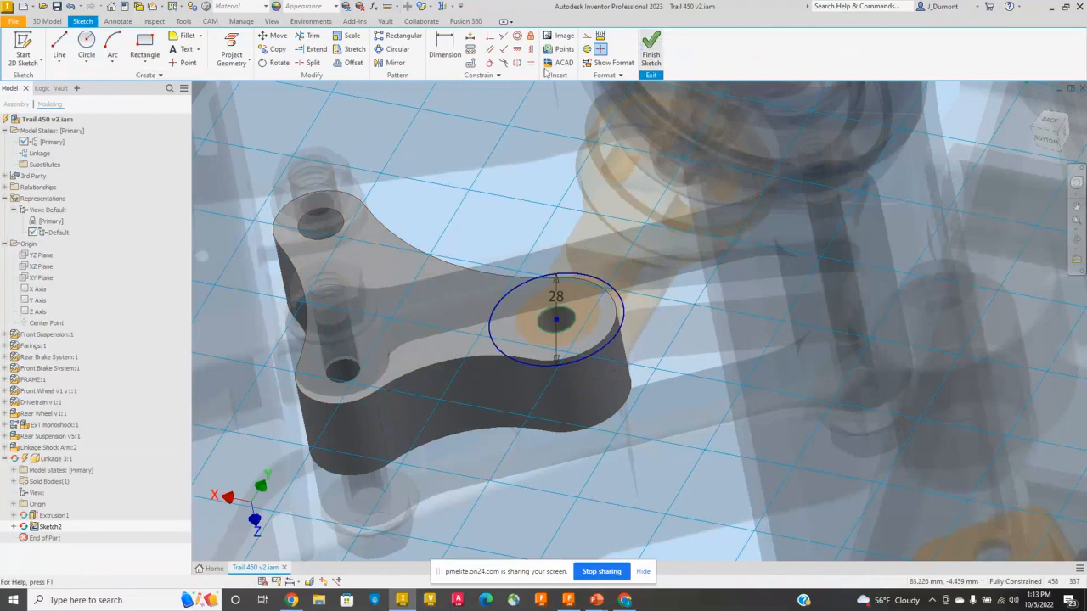
left_click(650, 47)
- Cut the full 28 mm circle 5 mm deep into the linkage and return to the assembly
key("e")
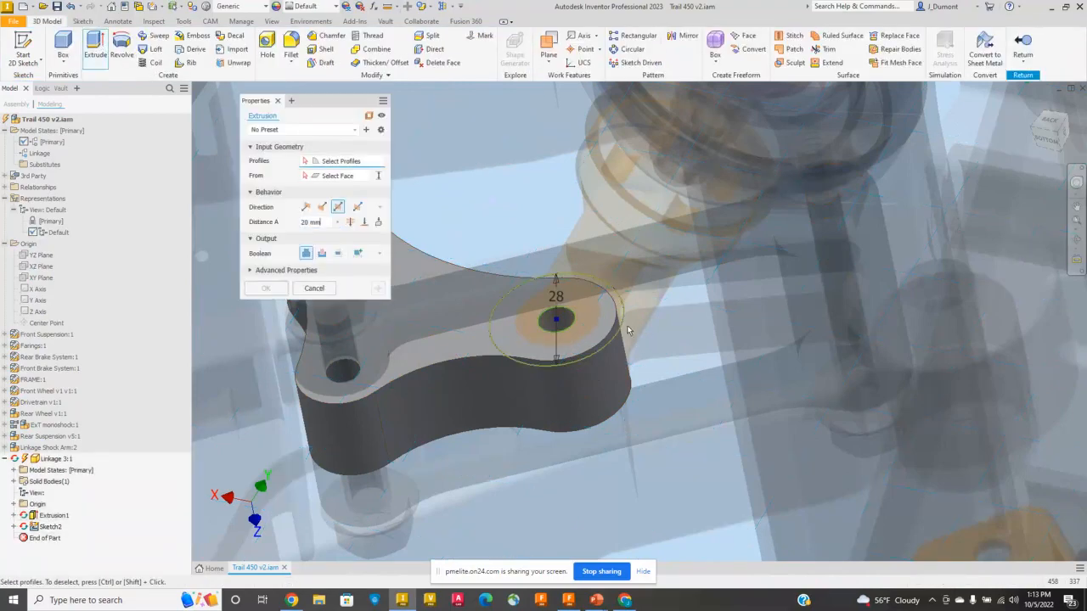
left_click(611, 312)
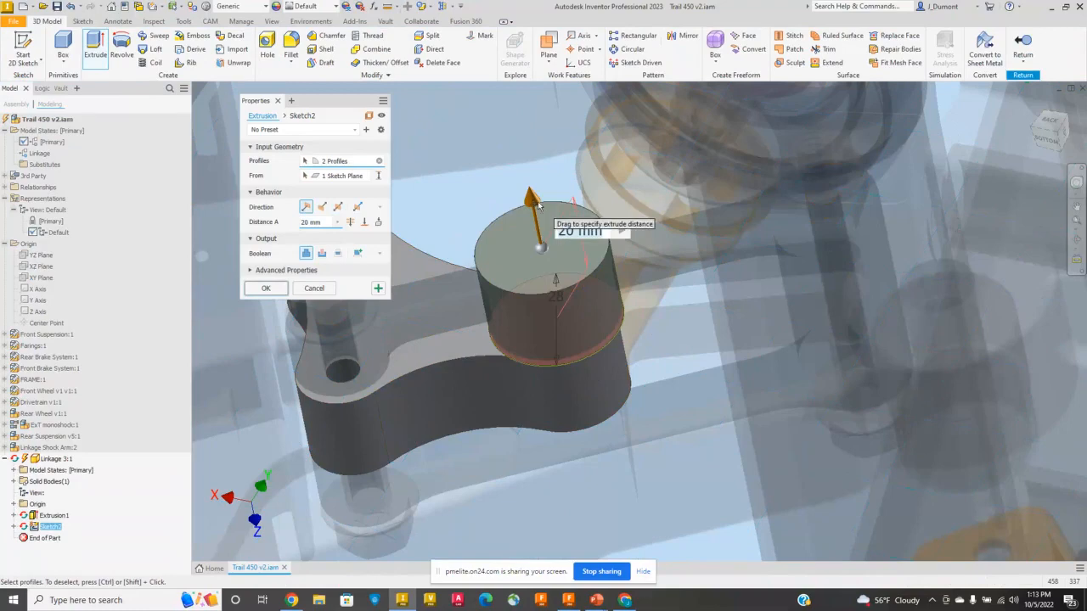
left_click_drag(537, 208, 571, 294)
type("5")
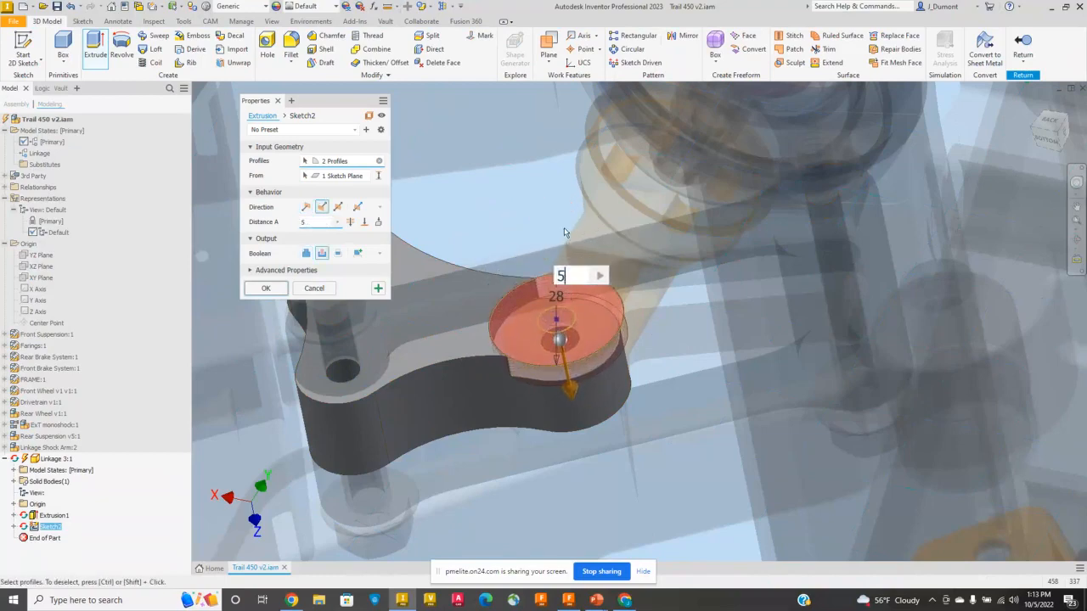
left_click(268, 289)
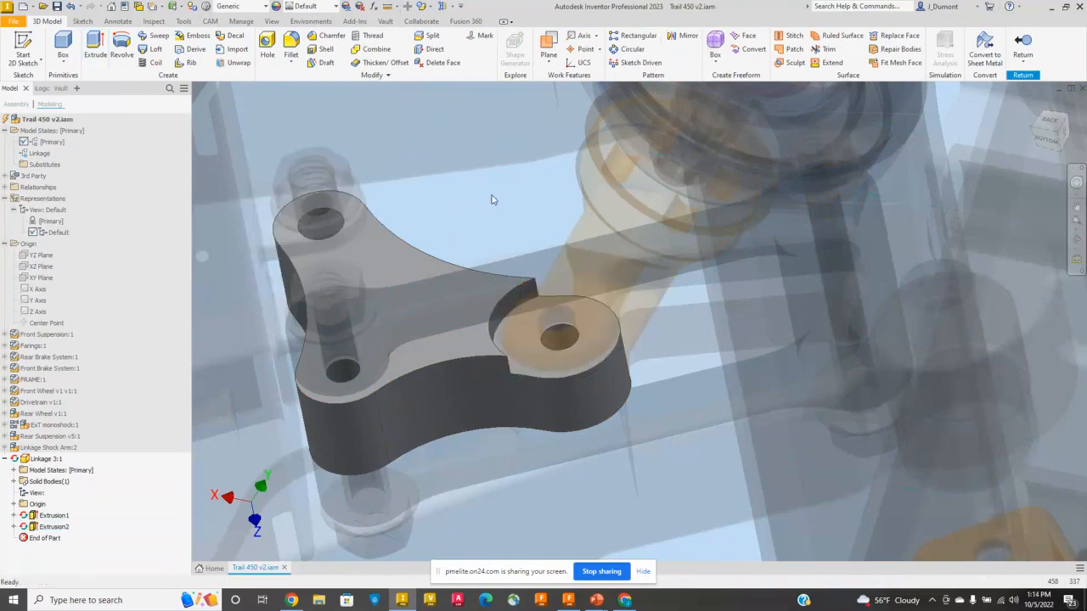
left_click(1022, 44)
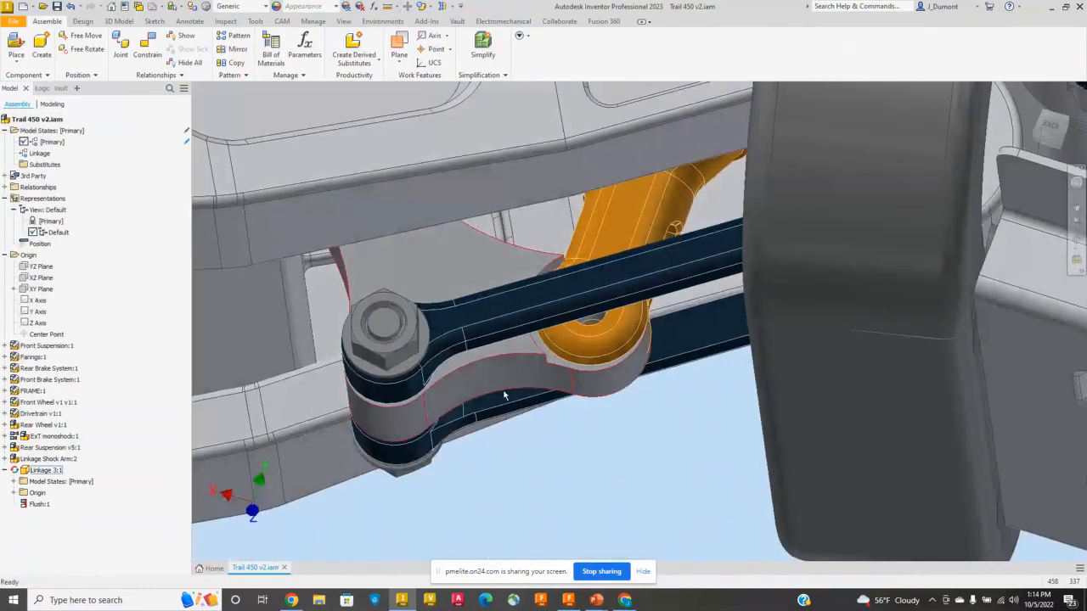
- Examine how the orange shock arm's eye sits in the linkage's circular recess between the dark blue arms
mouse_move(499, 384)
left_mouse_down()
mouse_move(545, 433)
mouse_move(488, 379)
left_mouse_up()
middle_click_drag(508, 310, 600, 478, "shift")
scroll(562, 216, "up", 3)
scroll(582, 229, "up", 3)
scroll(629, 231, "down", 4)
middle_click_drag(601, 344, 553, 332)
left_click(549, 235)
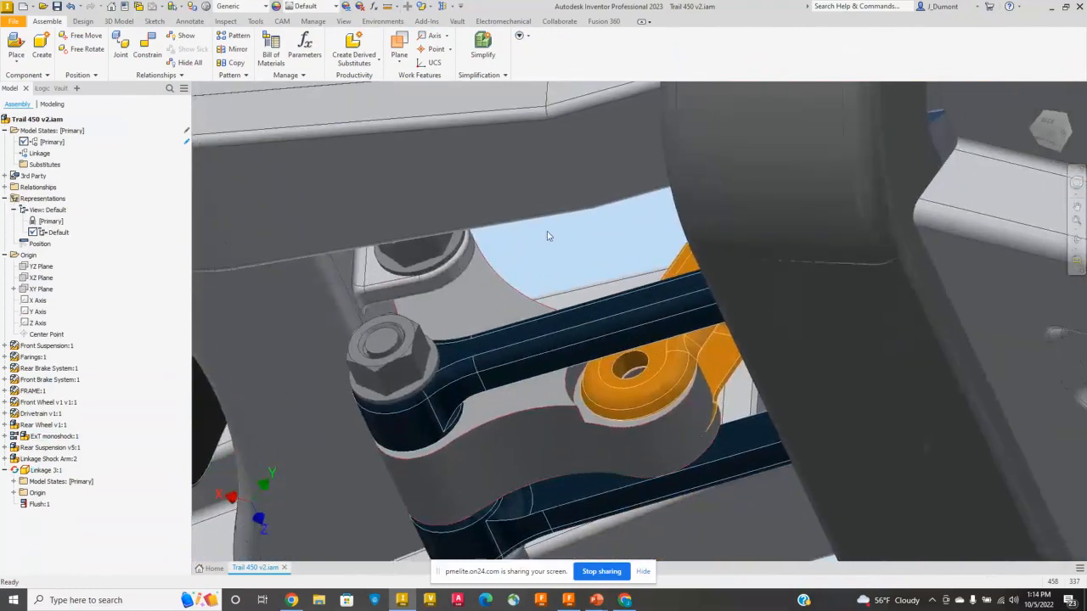
- Open the Linkage 3 part in its own window and show it in an isometric view
right_click(522, 409)
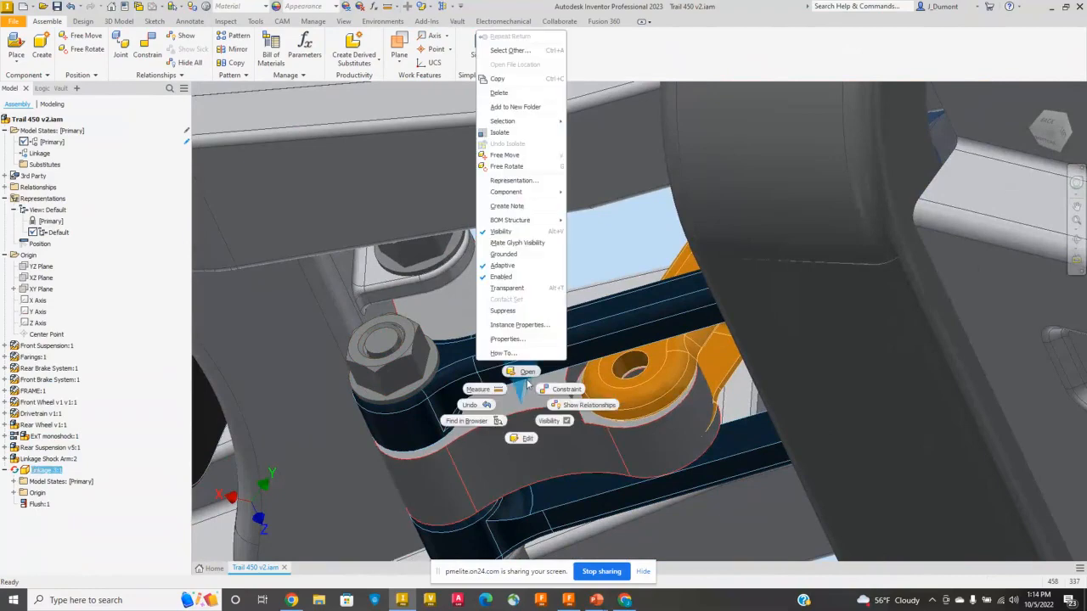
left_click(528, 383)
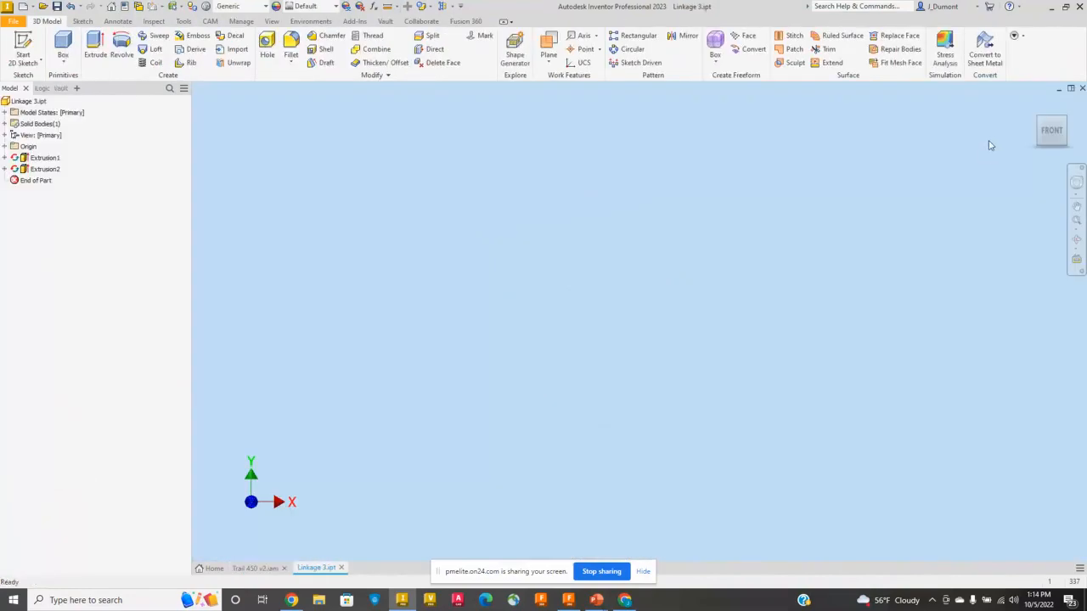
left_click(1035, 105)
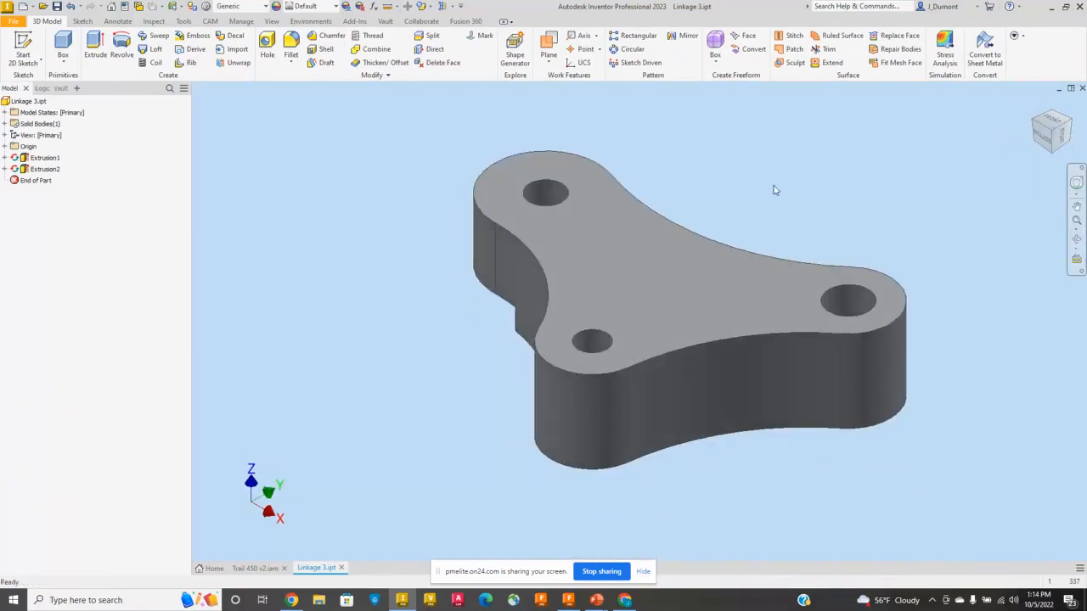
- Fillet the two sharp vertical corner edges at the ends of the circular recess with a 2 mm radius
middle_click_drag(774, 189, 768, 192, "shift")
scroll(730, 232, "down", 6)
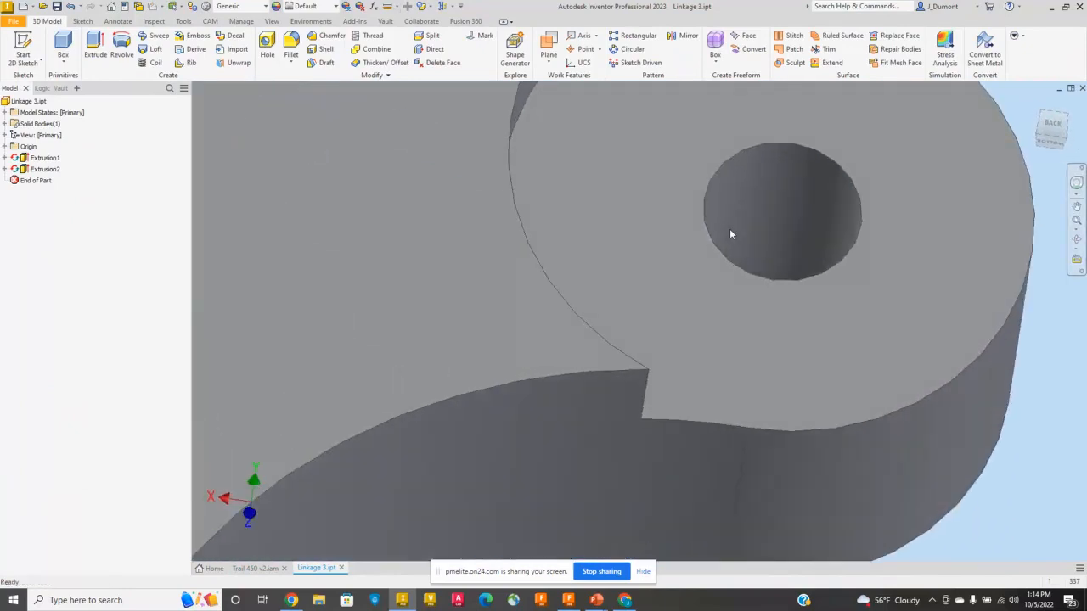
scroll(731, 232, "up", 4)
scroll(729, 237, "up", 2)
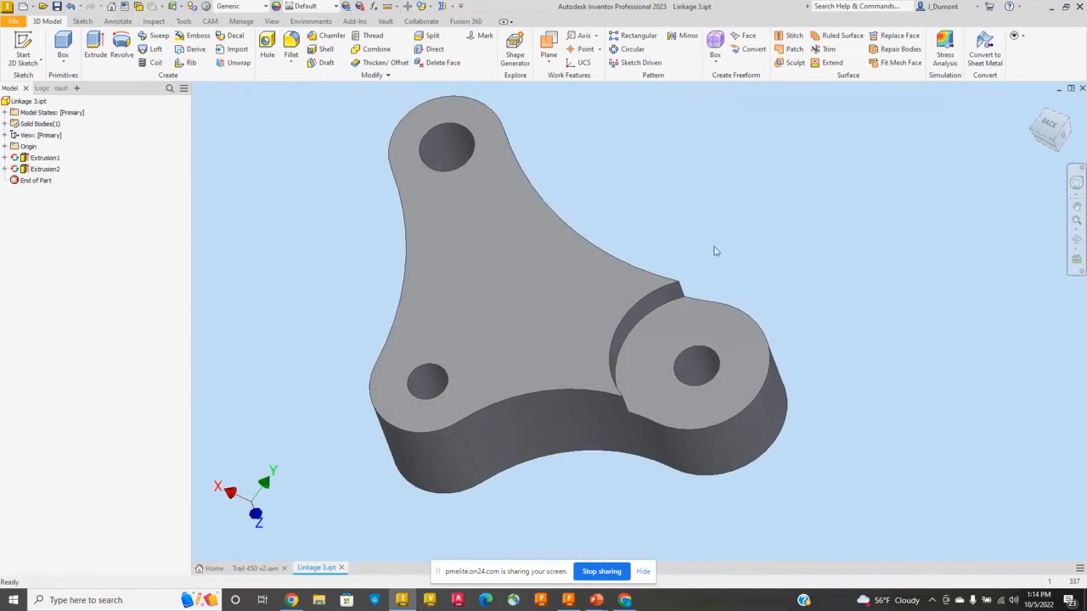
left_click(690, 287)
left_click(697, 282)
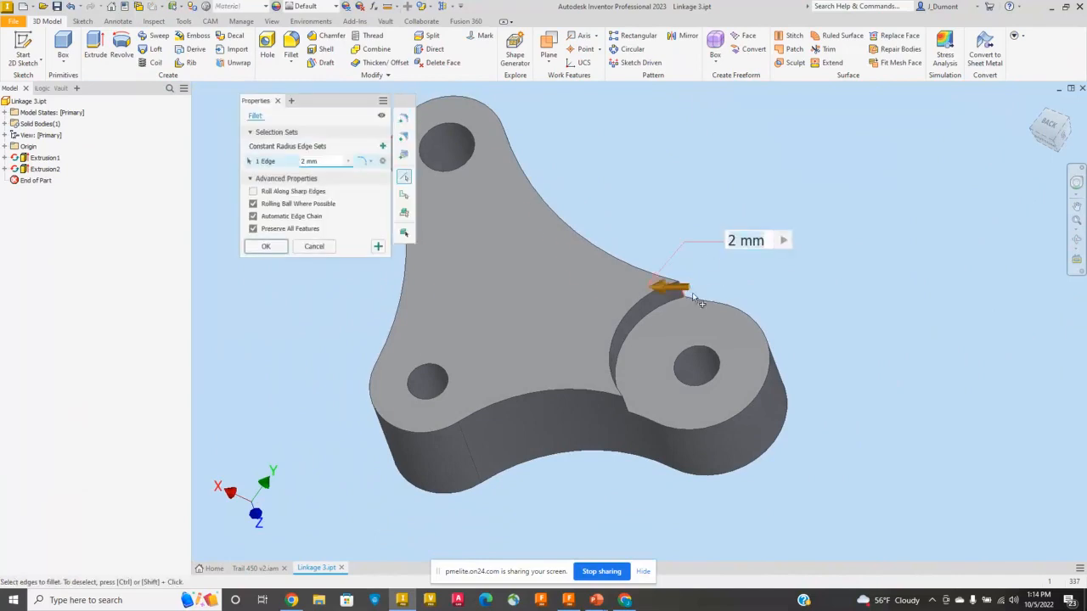
left_click(626, 404)
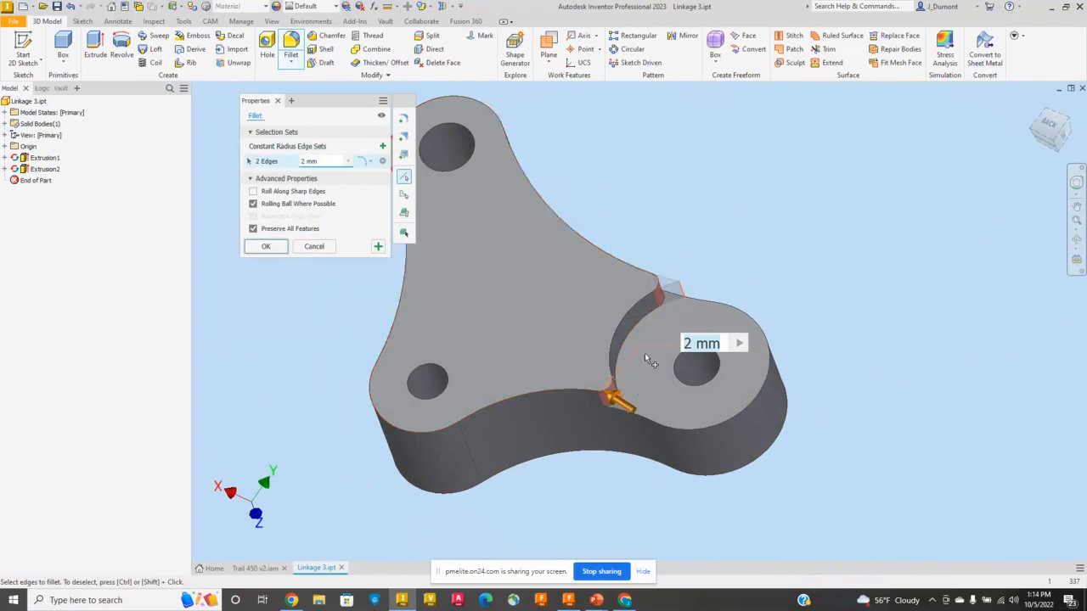
key("Return")
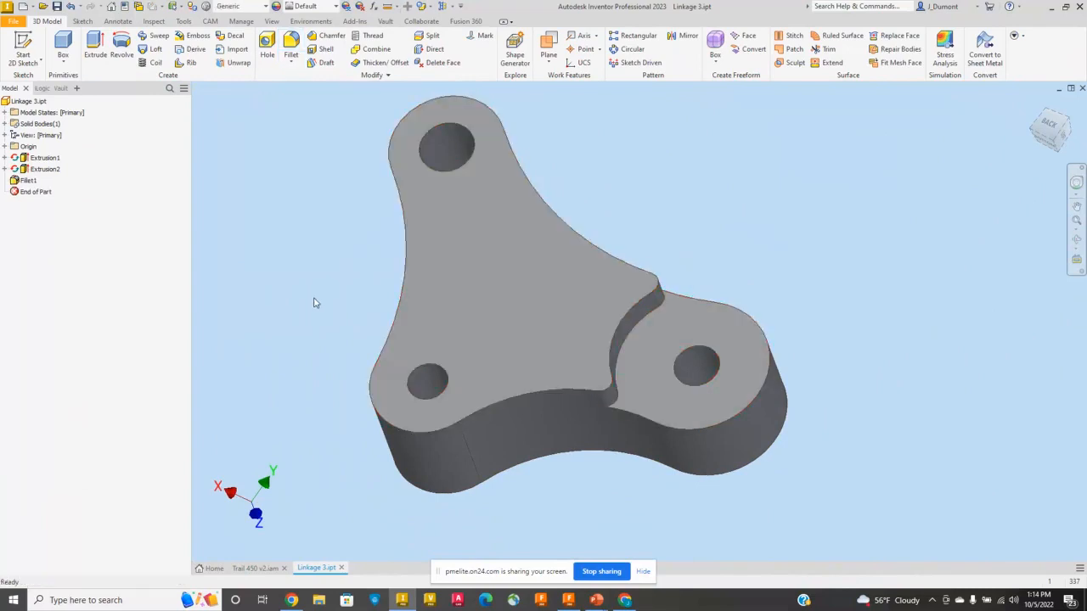
- Check the filleted recess around the orange arm in the Trail 450 v2 assembly and return to the Linkage 3 part
left_click(254, 569)
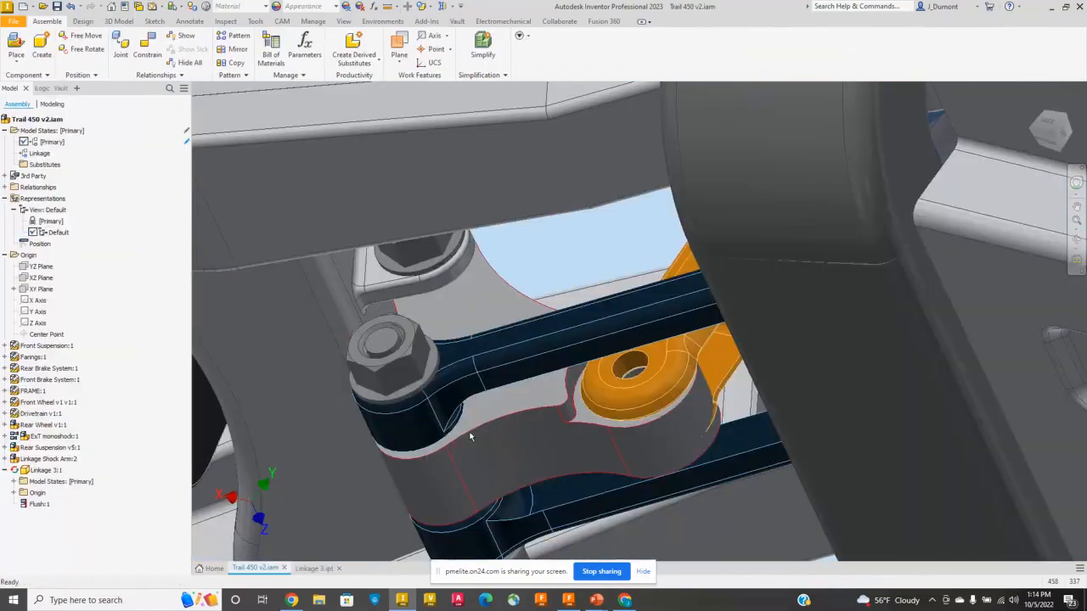
scroll(574, 420, "up", 2)
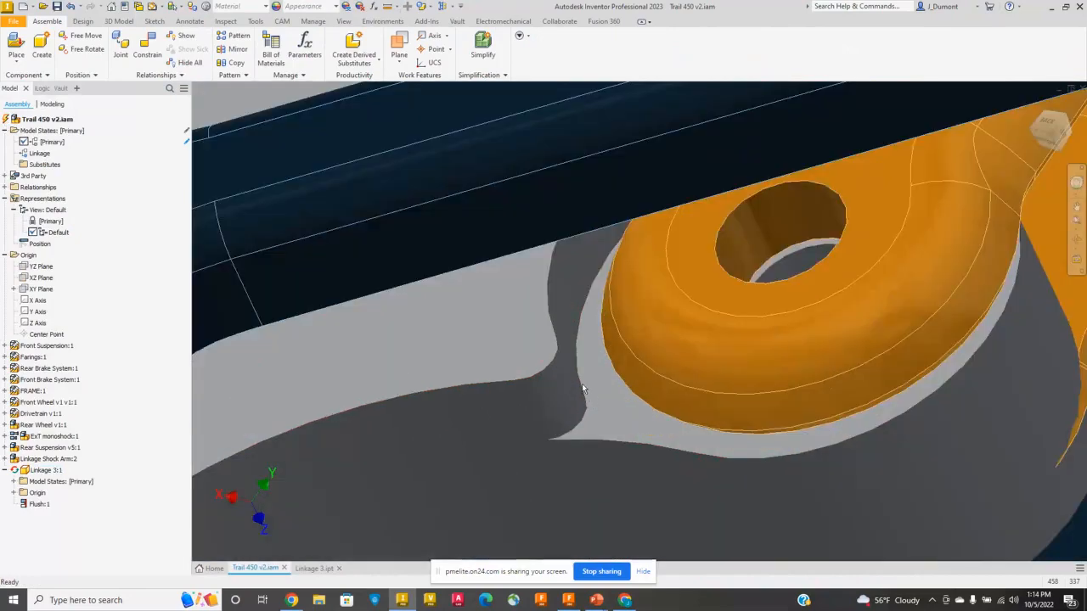
scroll(583, 389, "down", 4)
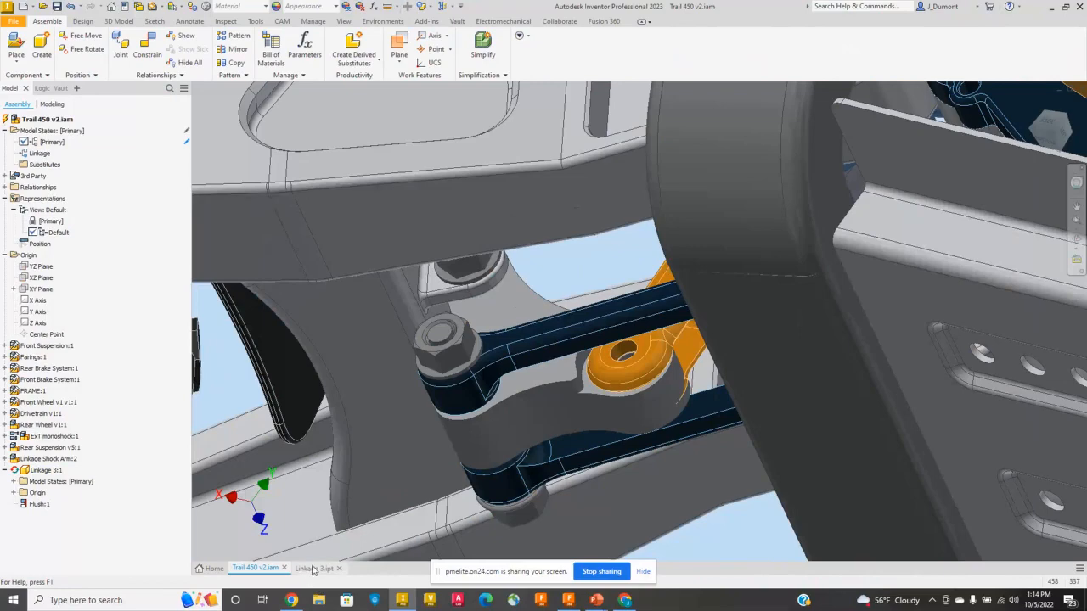
mouse_move(319, 569)
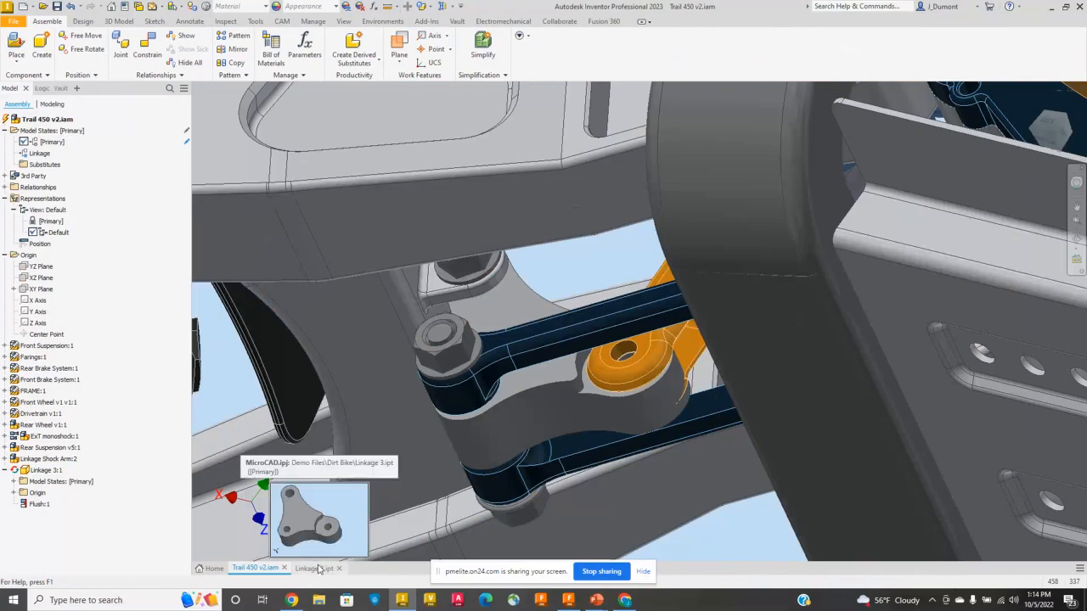
left_click(319, 569)
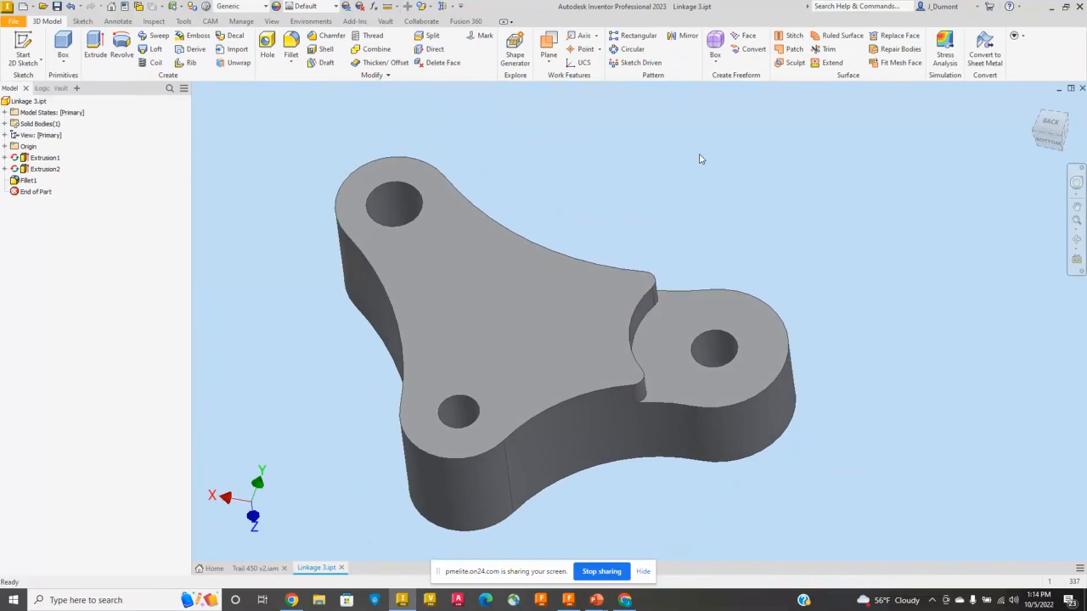
- Start sending Linkage 3 to Fusion 360 for subtractive manufacturing and continue to the upload settings
left_click(210, 21)
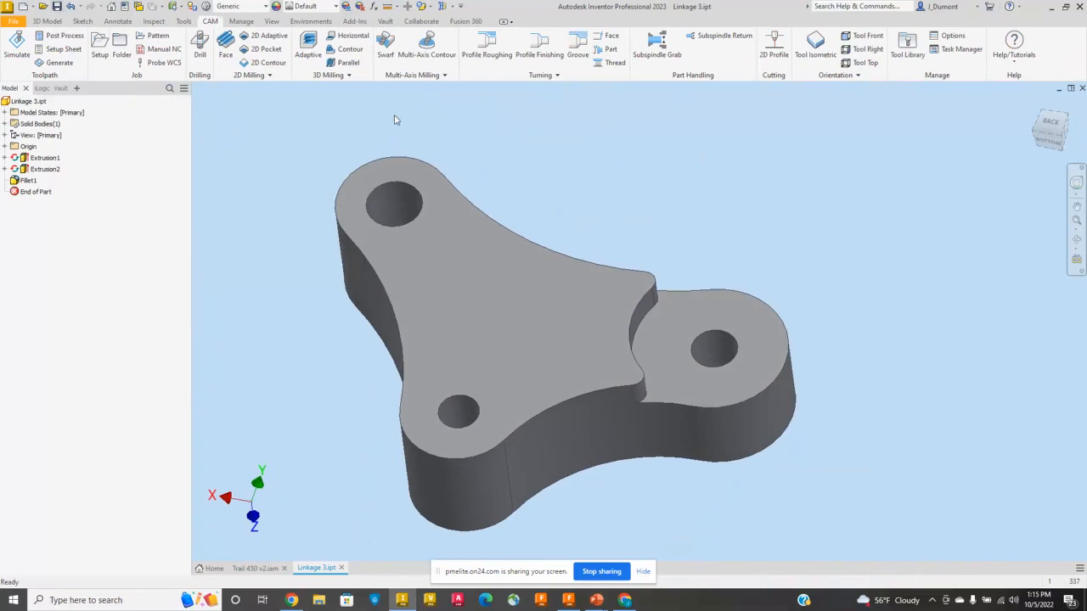
left_click(466, 21)
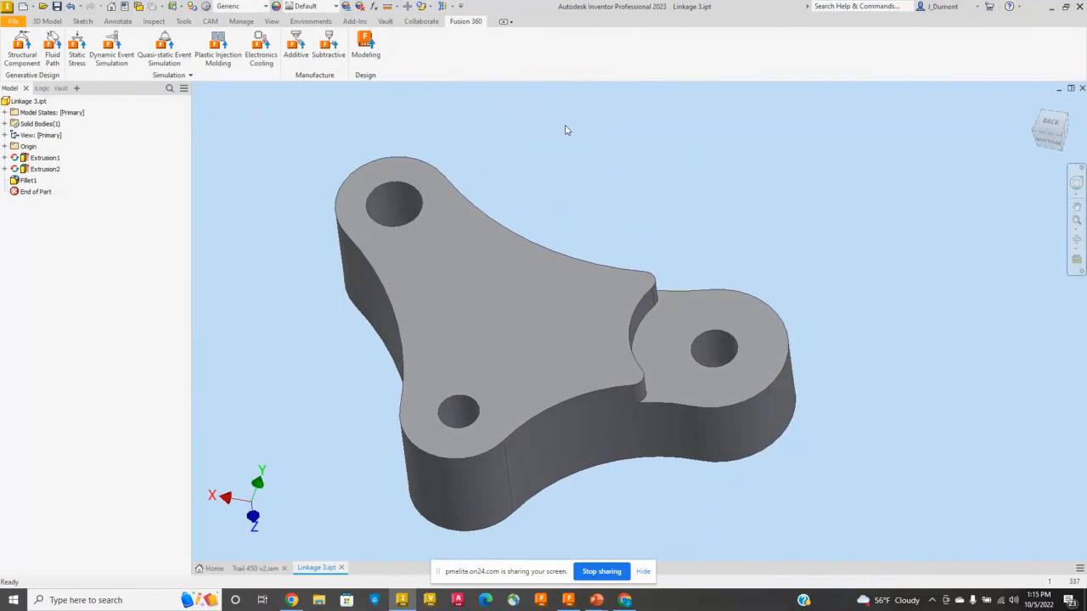
left_click(327, 47)
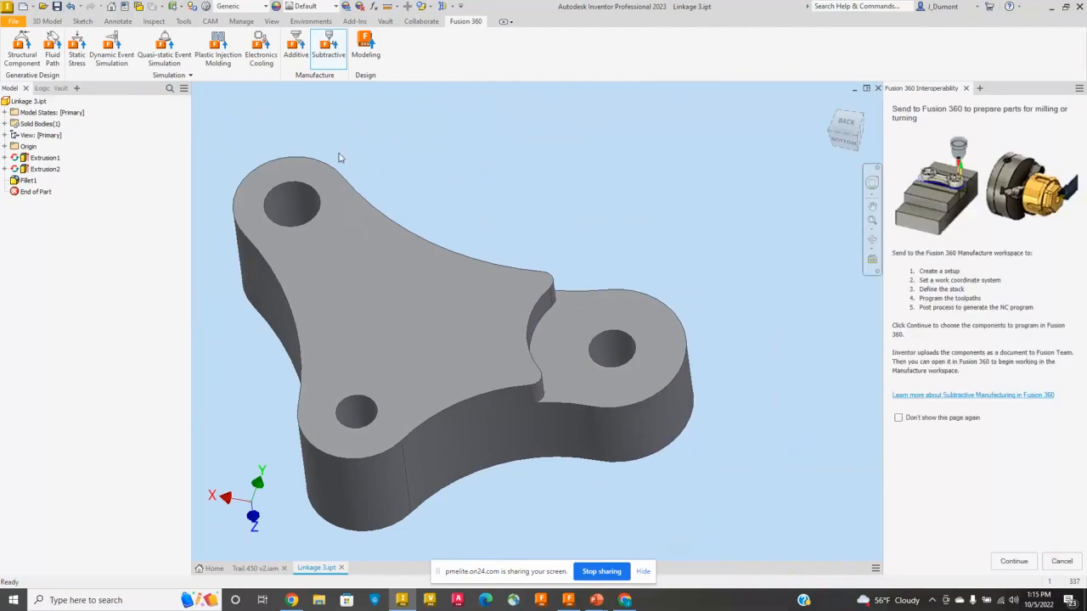
left_click(1014, 562)
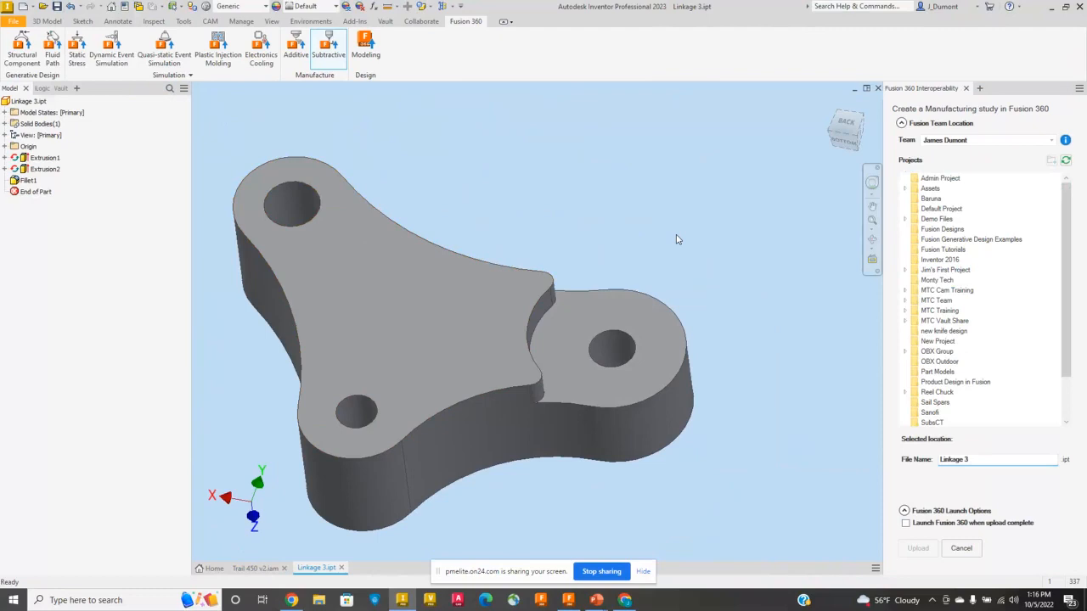
- Choose the User Group project as the Fusion Team location, upload Linkage 3, and accept saving the file
scroll(676, 236, "down", 3)
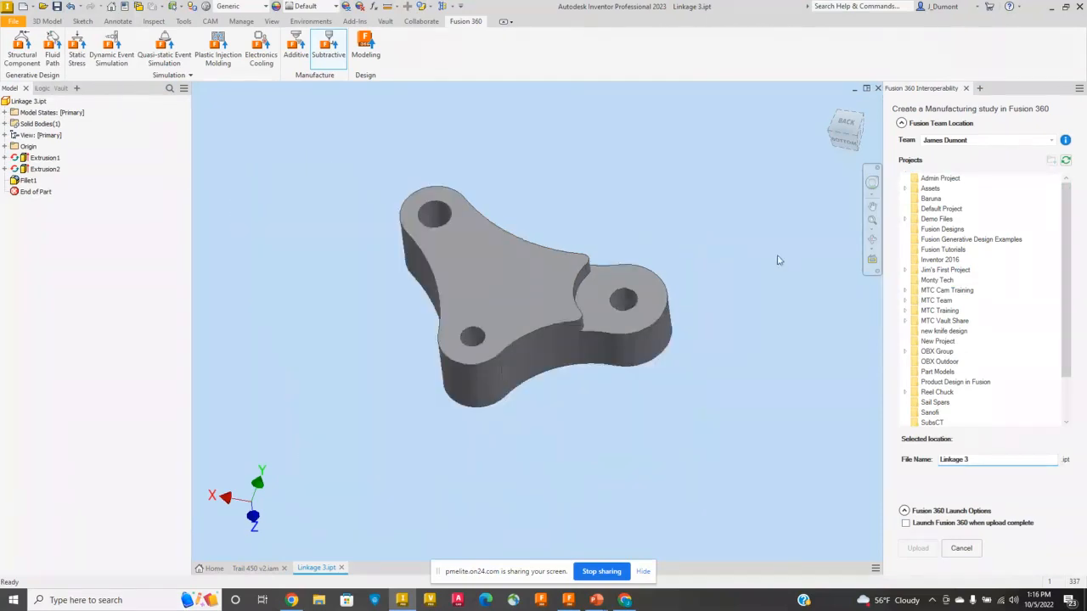
scroll(957, 376, "down", 2)
left_click(941, 402)
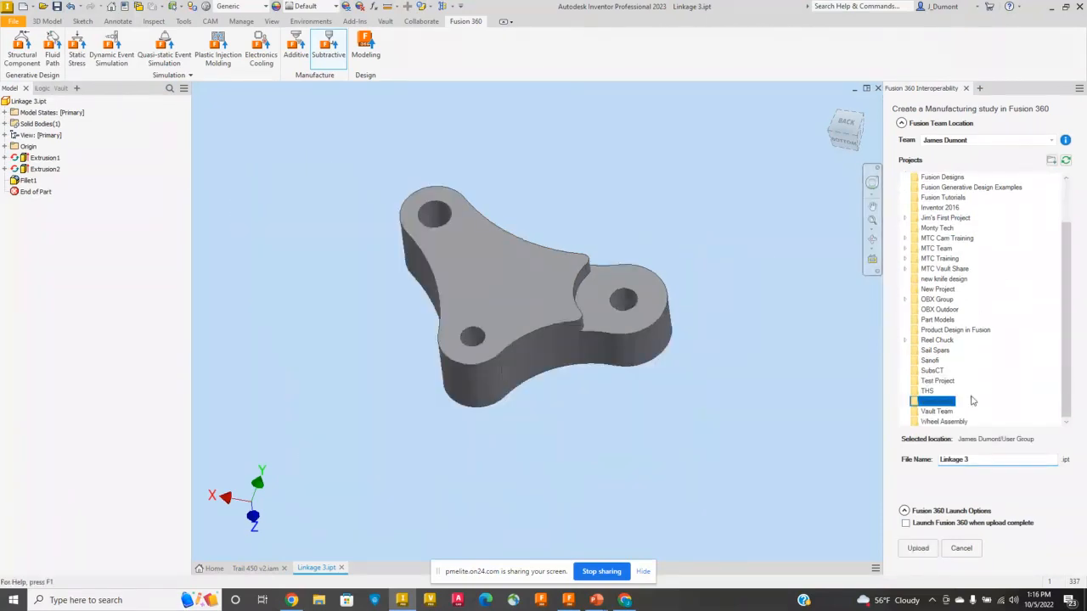
left_click(926, 549)
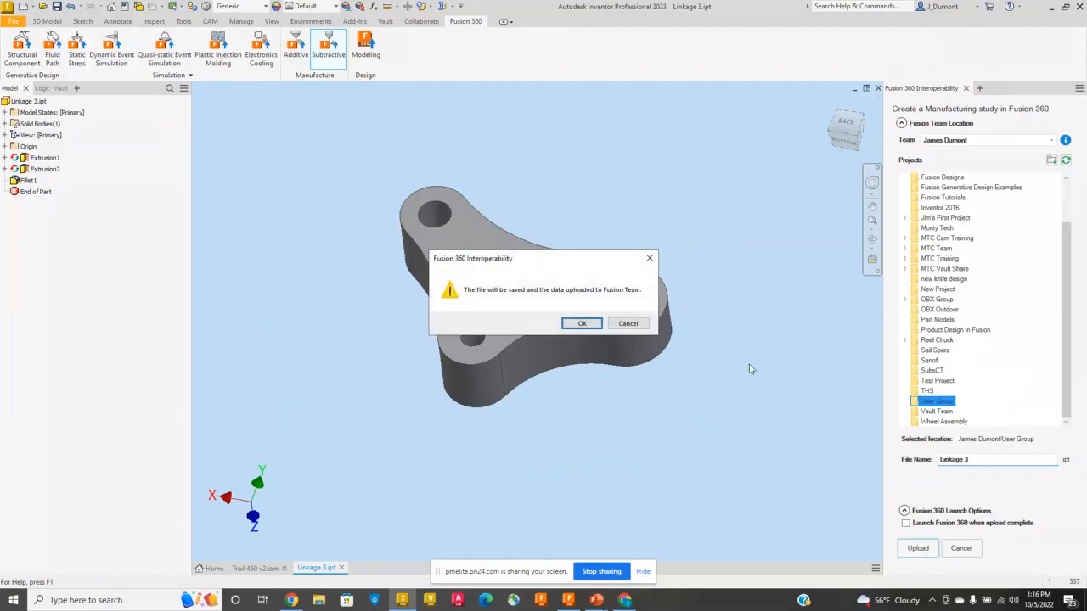
left_click(581, 324)
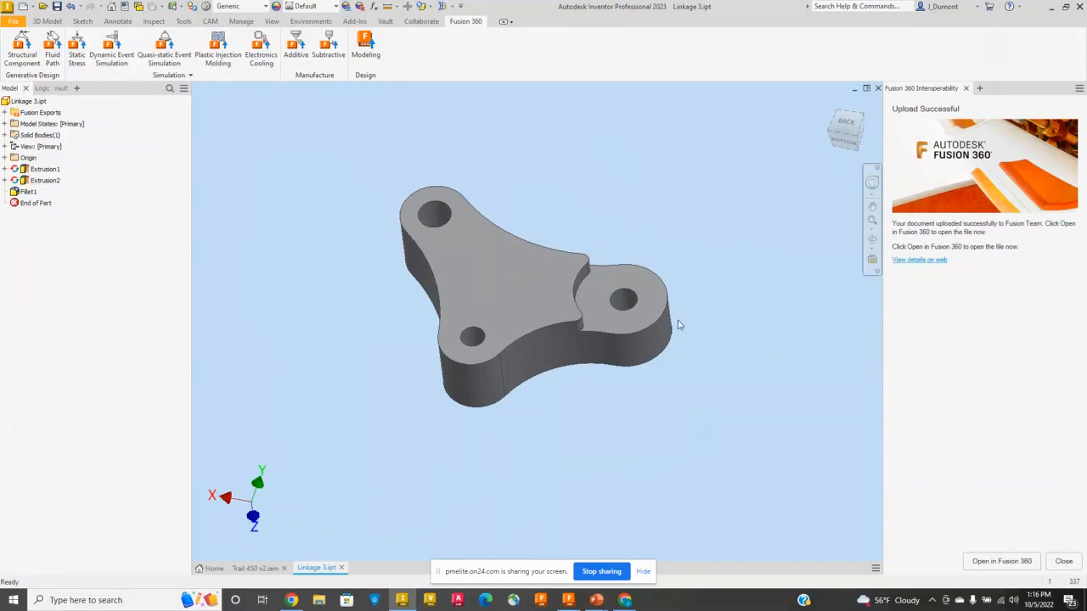
- Open the uploaded Linkage 3 in Fusion 360 and switch to its window
left_click(991, 562)
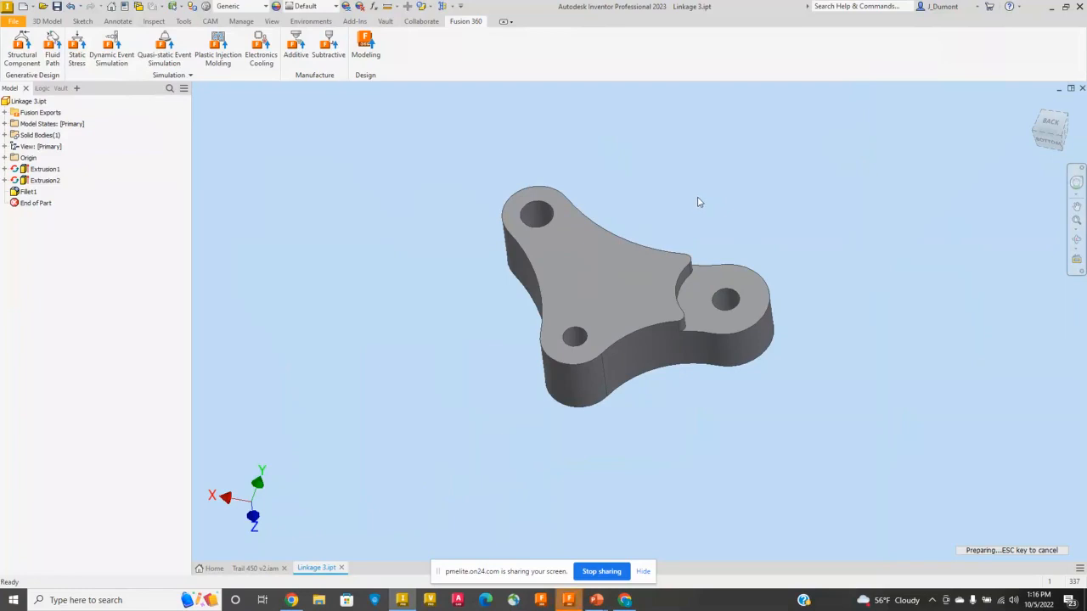
mouse_move(569, 605)
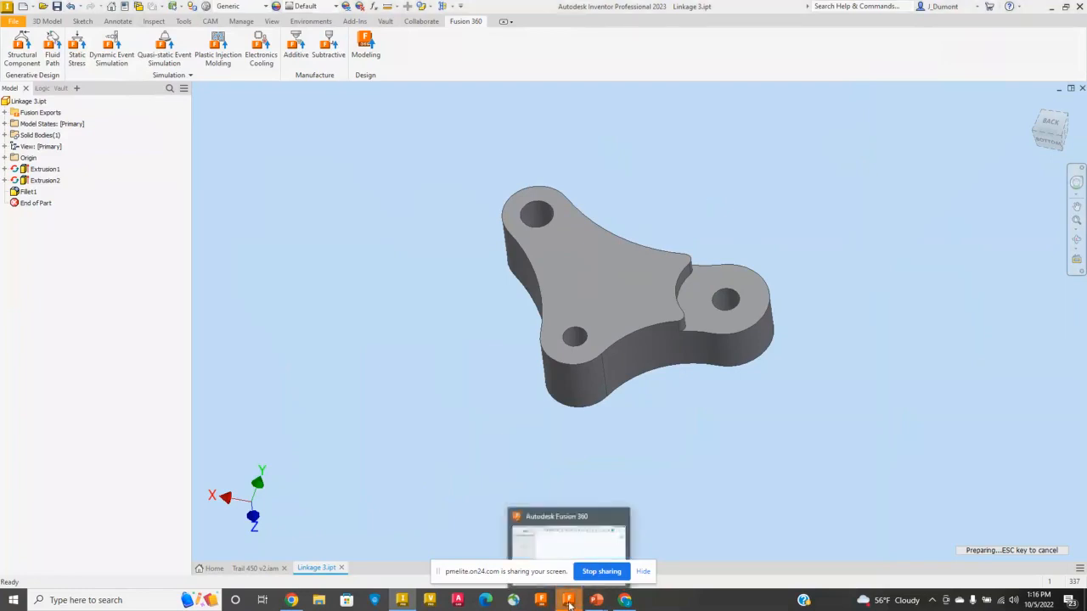
left_click(537, 528)
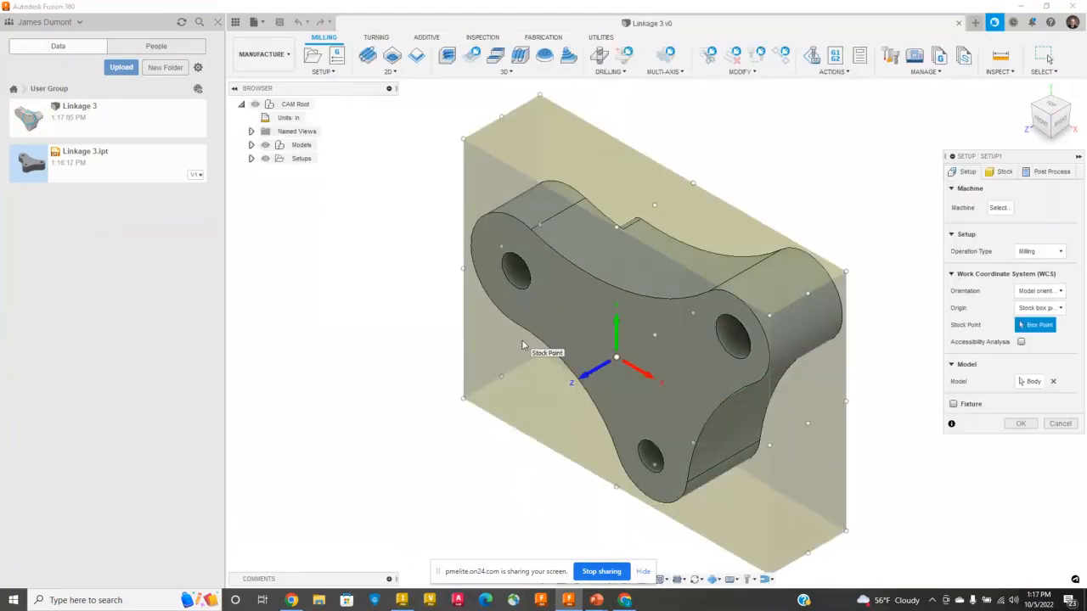
- Pick the centre of the stock's recess-side face as the stock point and orient the setup's Z axis by the part's flat face there
middle_click_drag(522, 344, 483, 369, "shift")
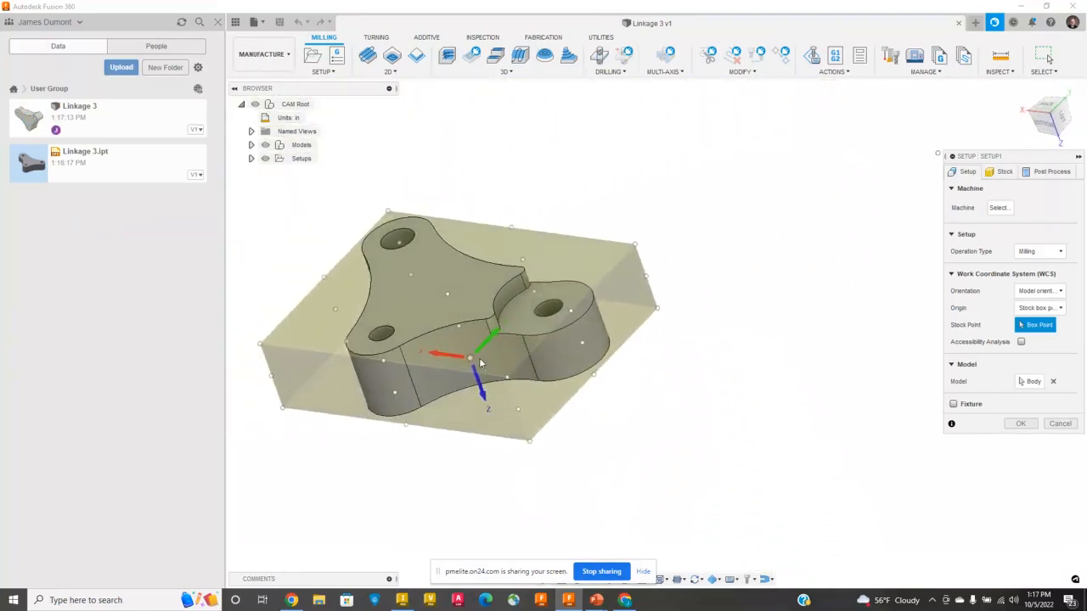
middle_click_drag(480, 361, 591, 360)
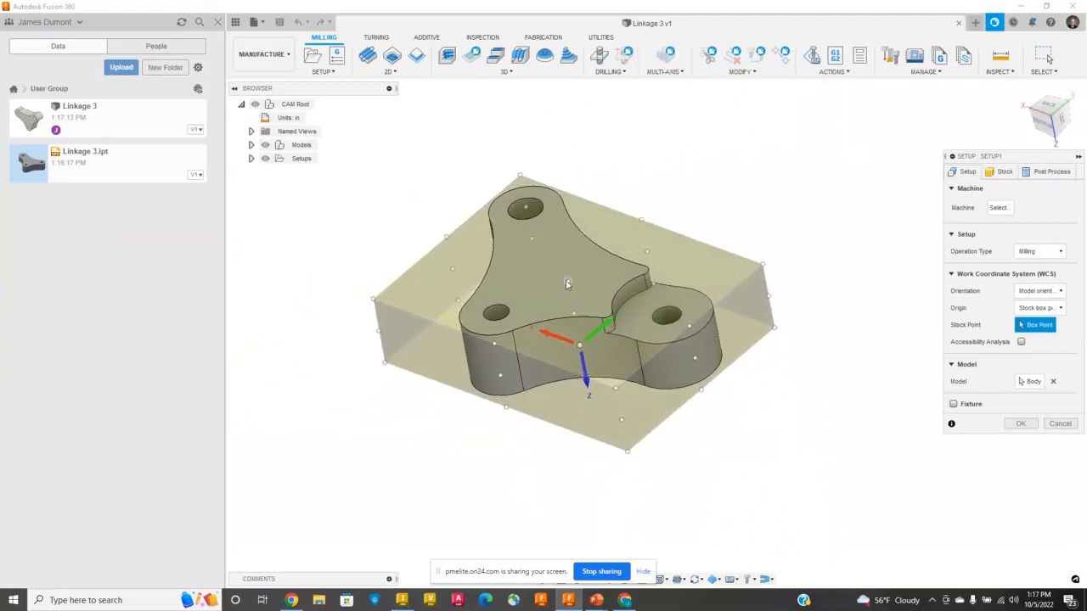
left_click(567, 285)
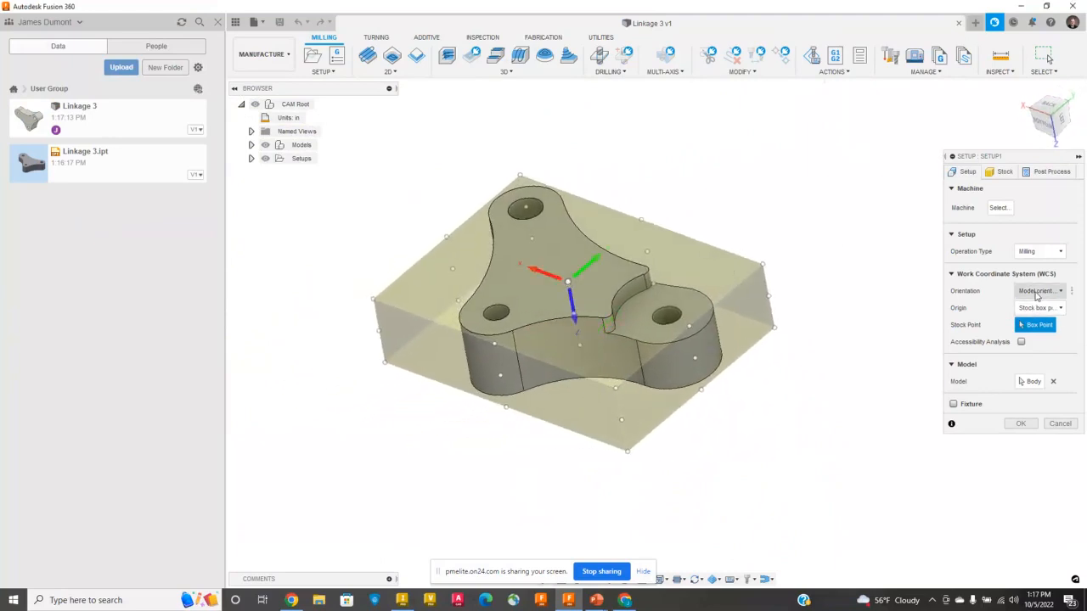
left_click(1038, 290)
left_click(1032, 320)
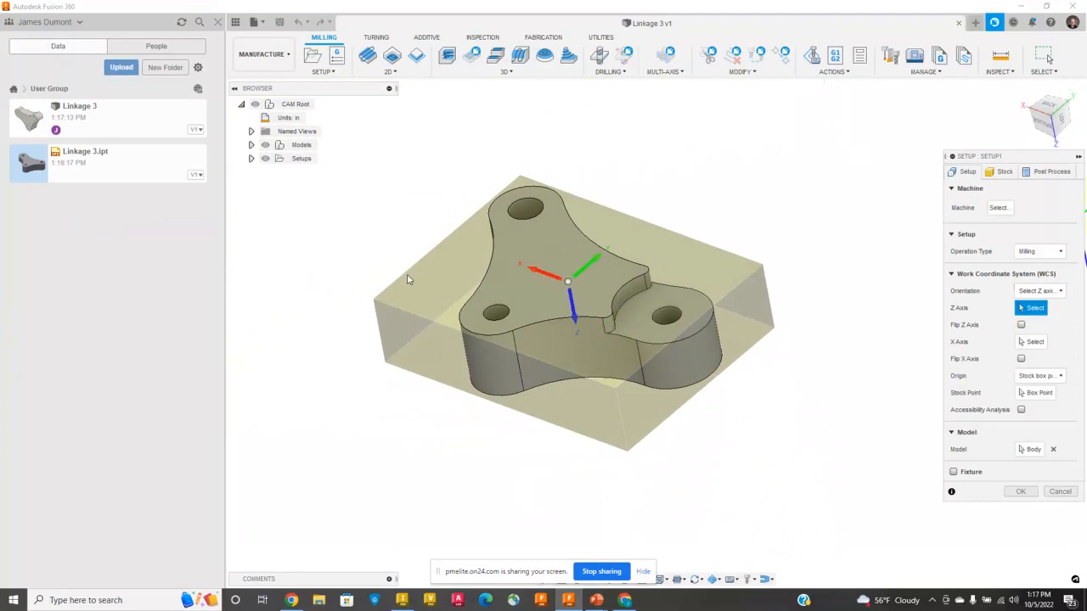
left_click(509, 293)
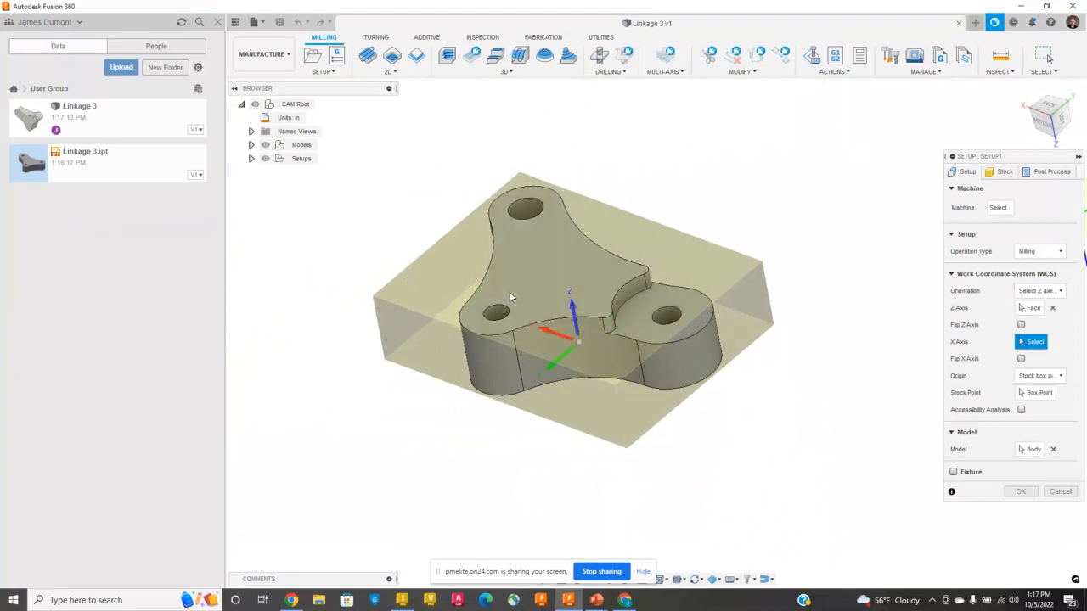
- Place the work coordinate origin on the box point at the centre of the stock's upper face and accept the milling setup
left_click(1036, 392)
left_click(568, 280)
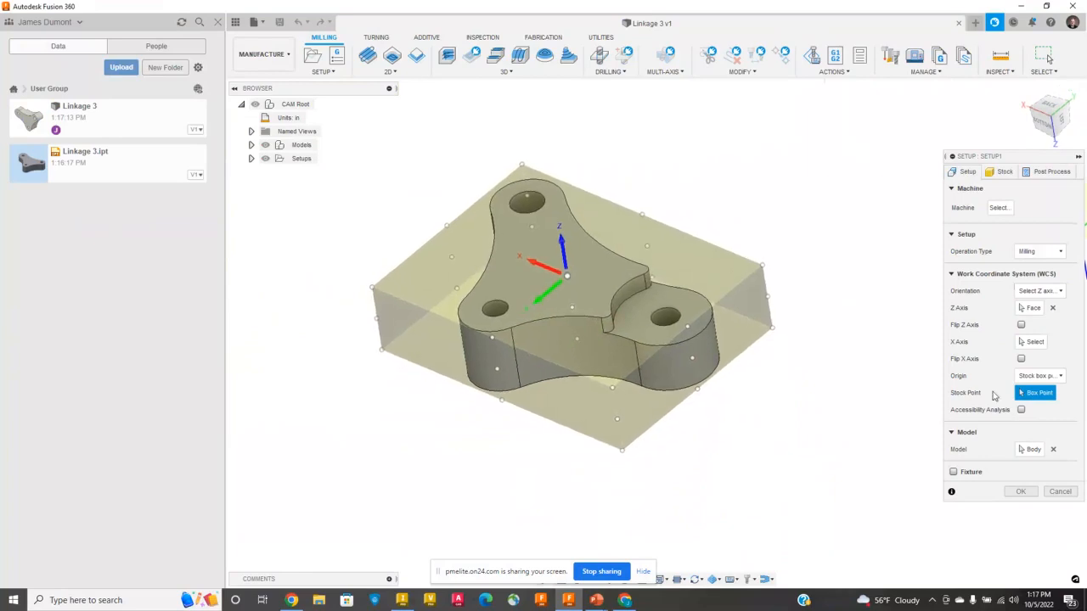
left_click(1023, 492)
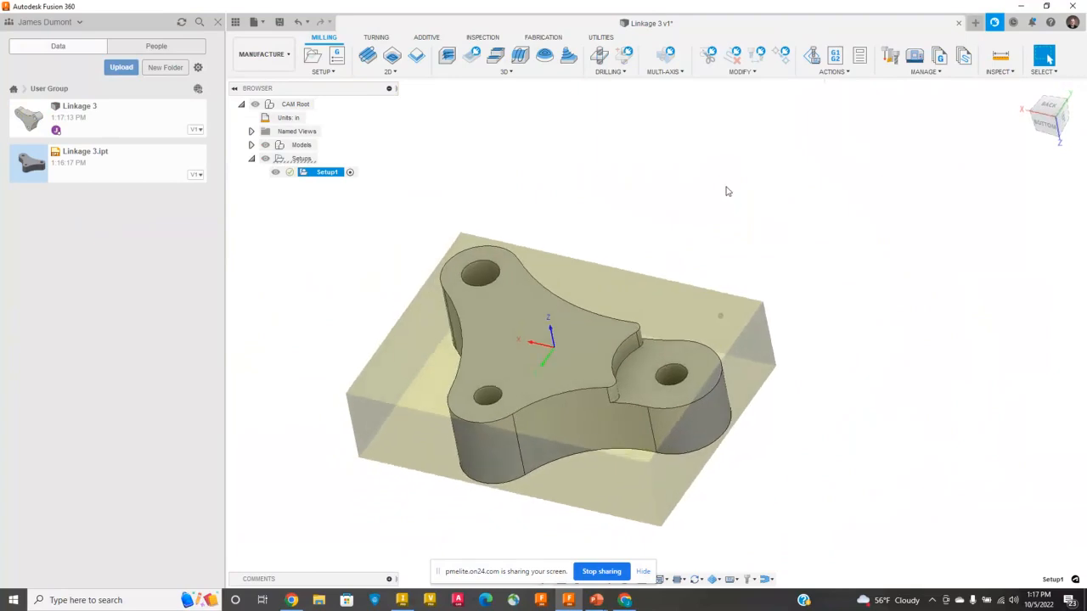
- Create a Face operation on the stock using the 2" Face Mill from the Wheel Hub tool library
left_click(369, 56)
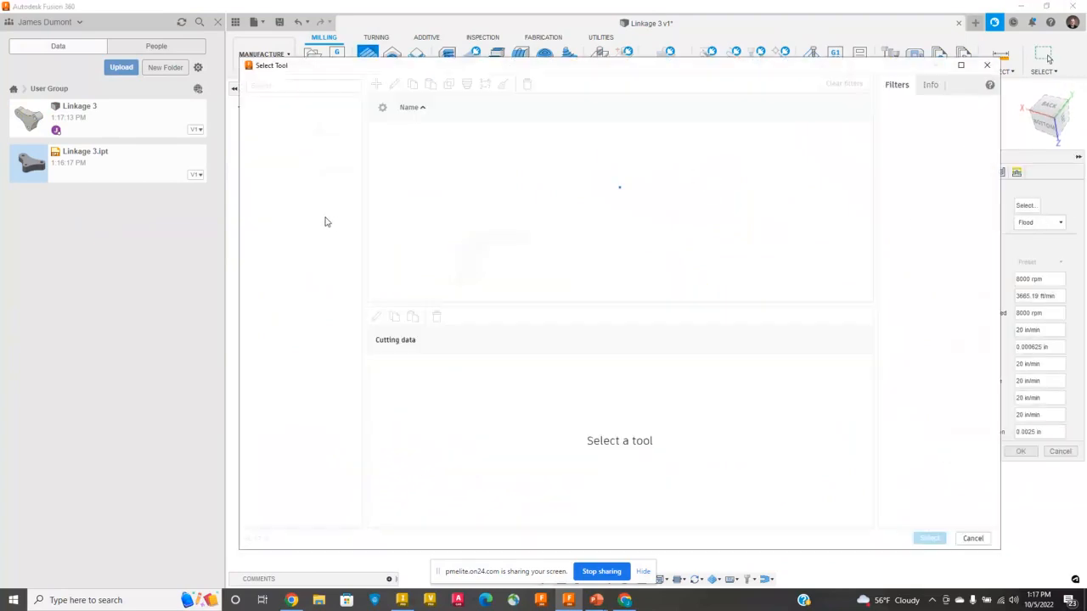
left_click(288, 265)
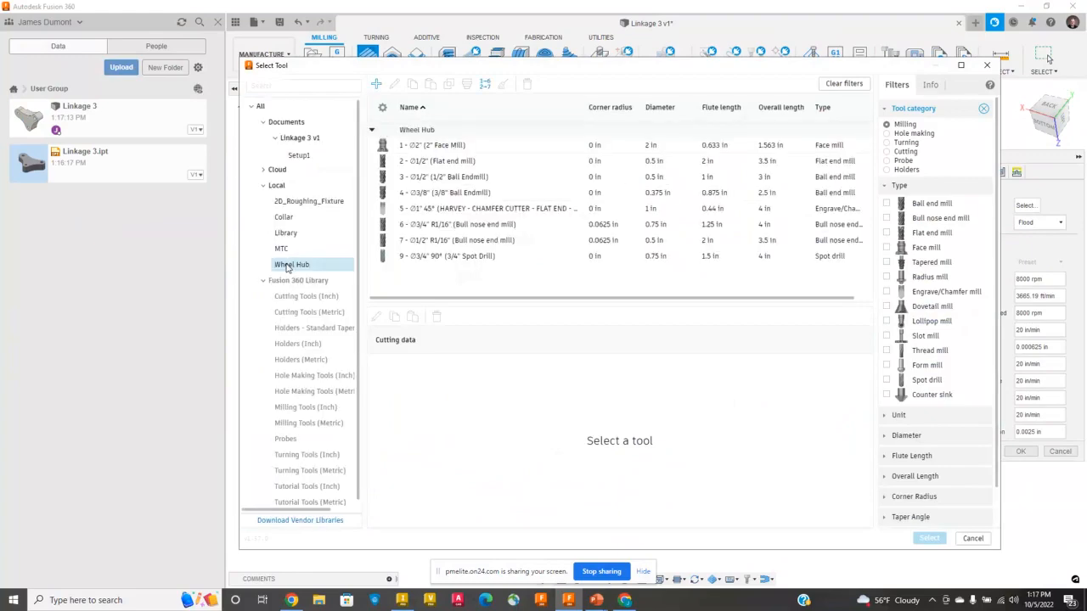
left_click(436, 146)
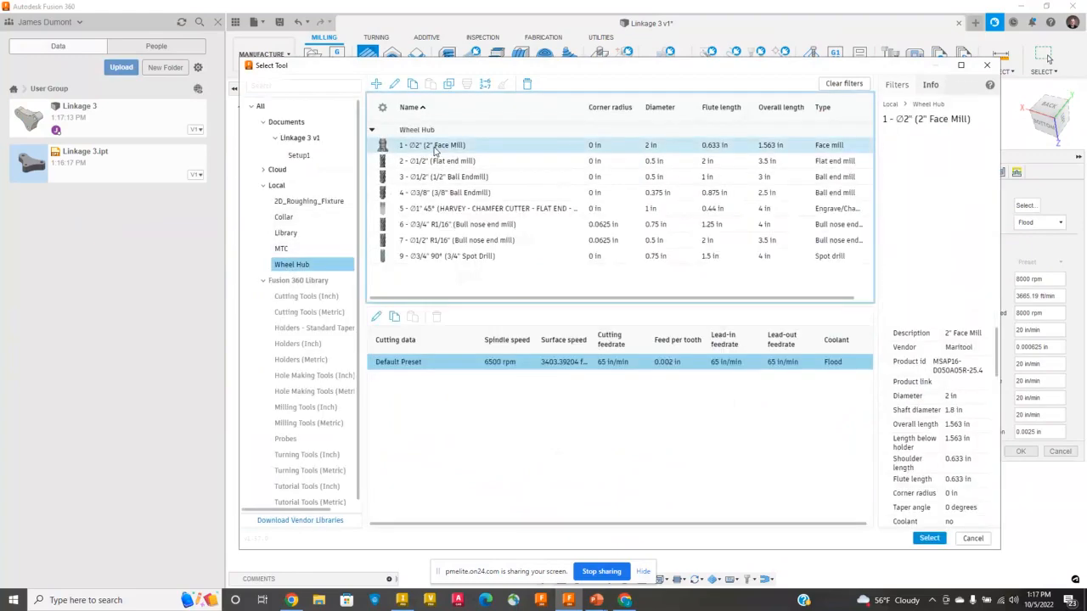
left_click(929, 538)
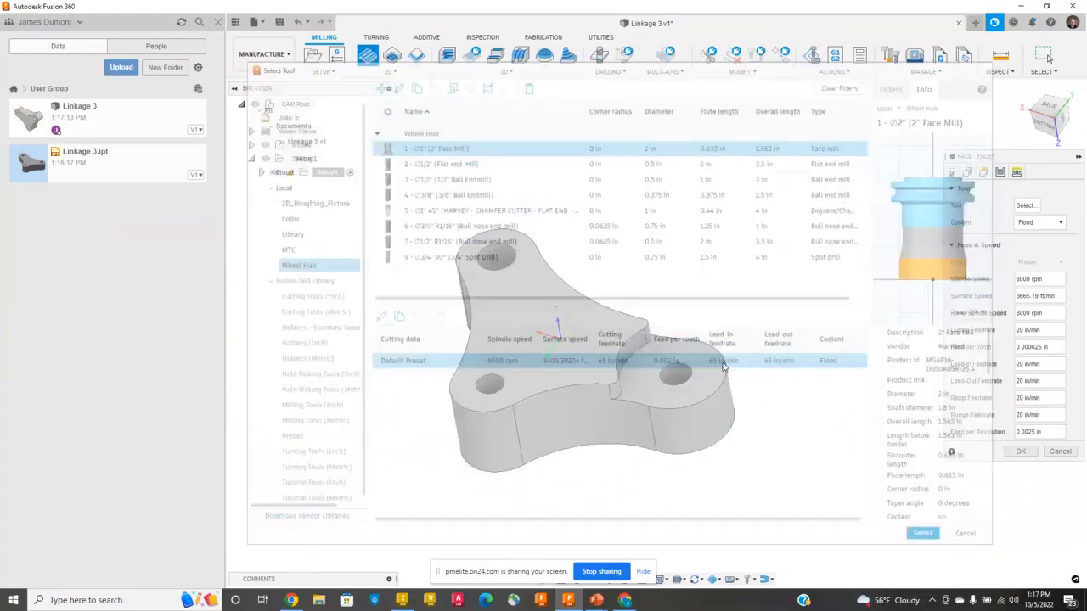
left_click(1021, 468)
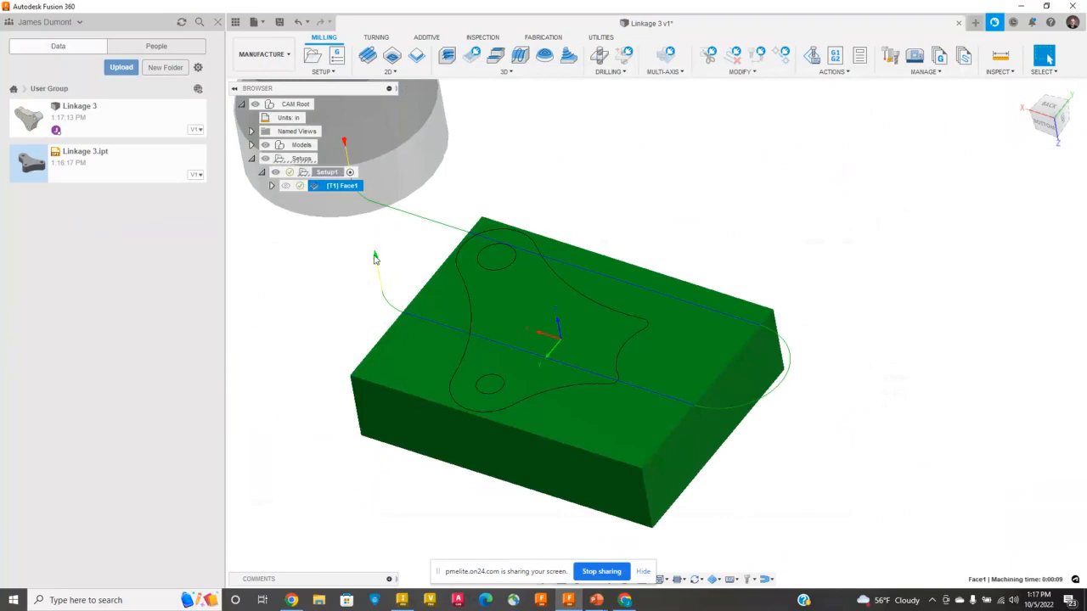
left_click(592, 159)
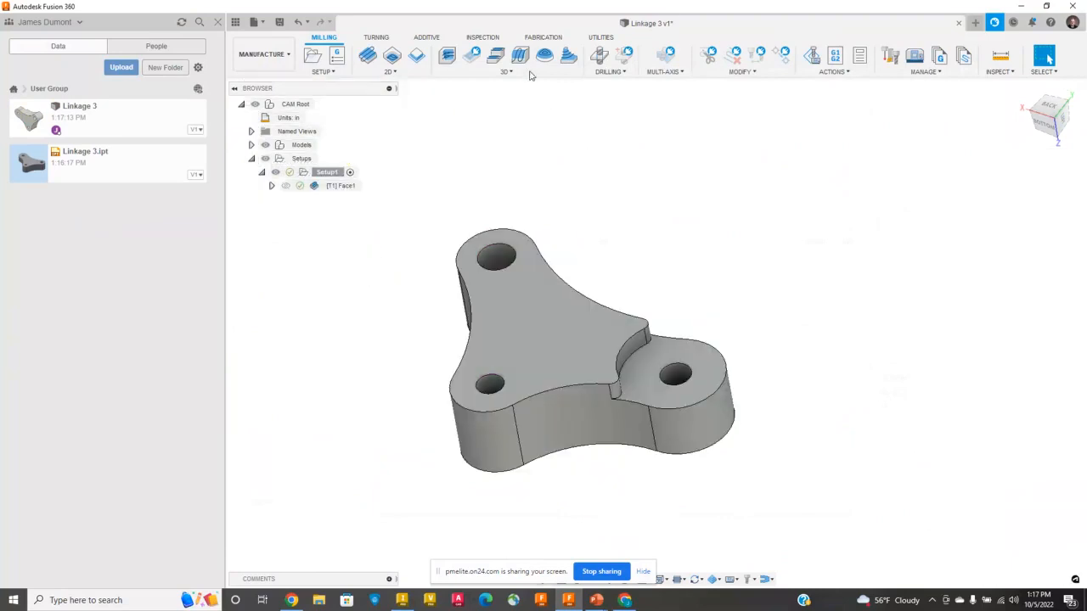
- Start a 3D Adaptive Clearing operation using the 1/2" R1/16" bull nose end mill from the Wheel Hub library
left_click(450, 55)
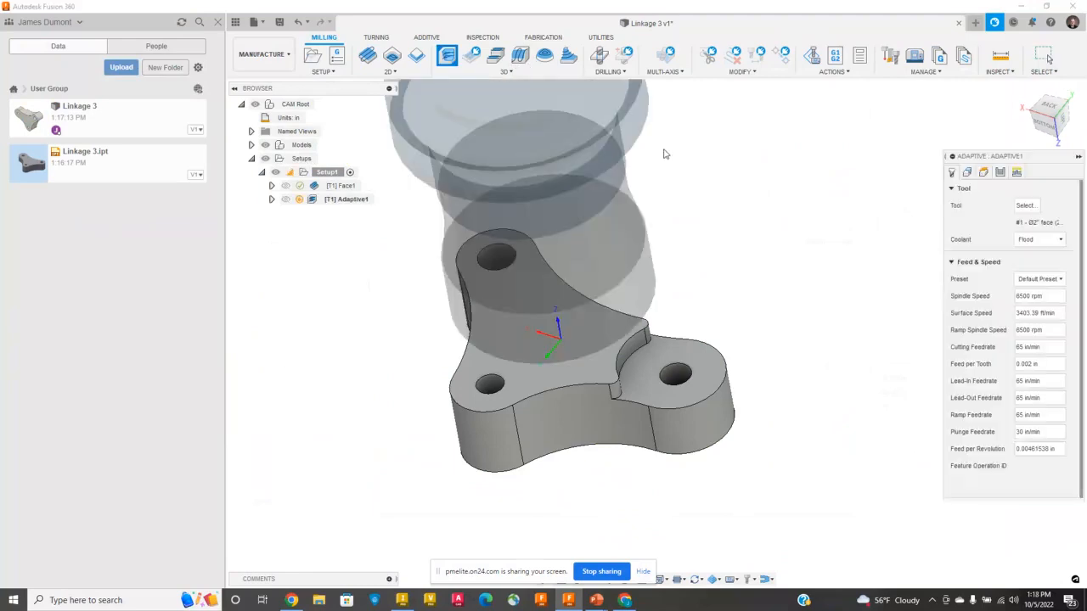
left_click(1034, 208)
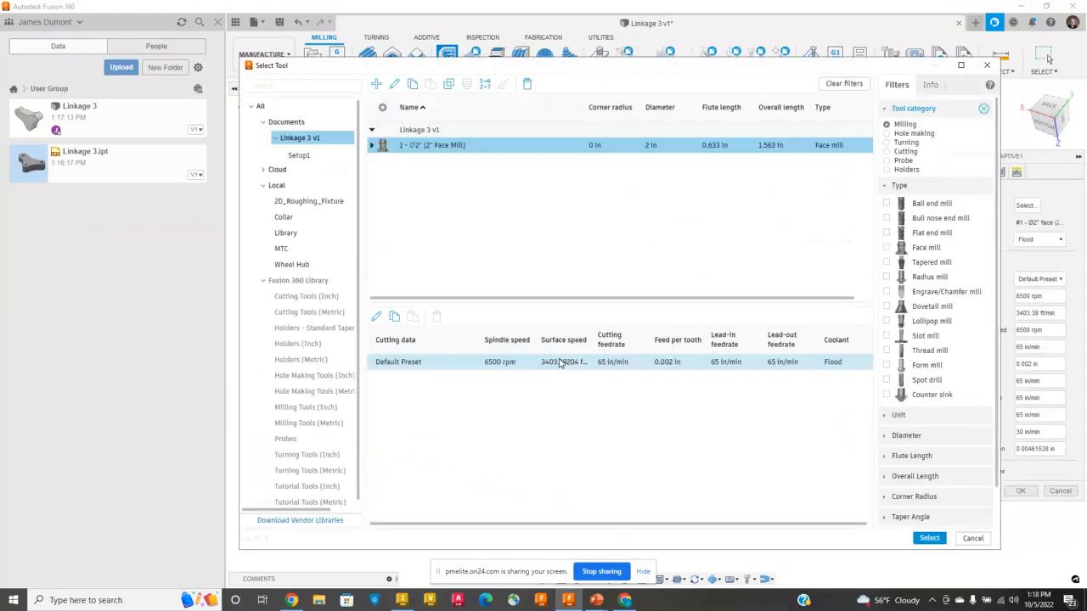
left_click(280, 265)
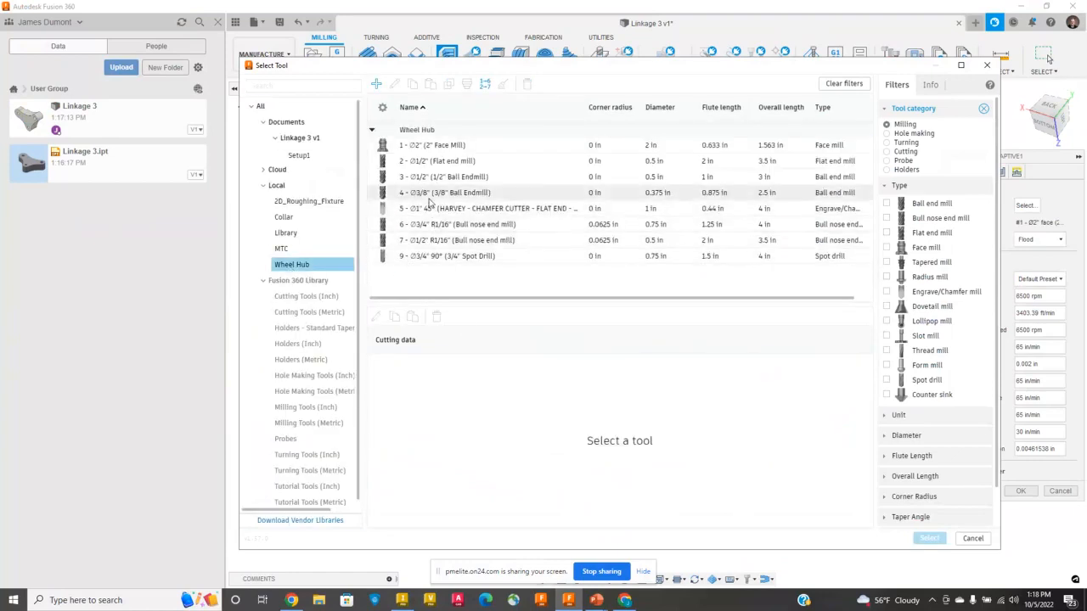
left_click(434, 243)
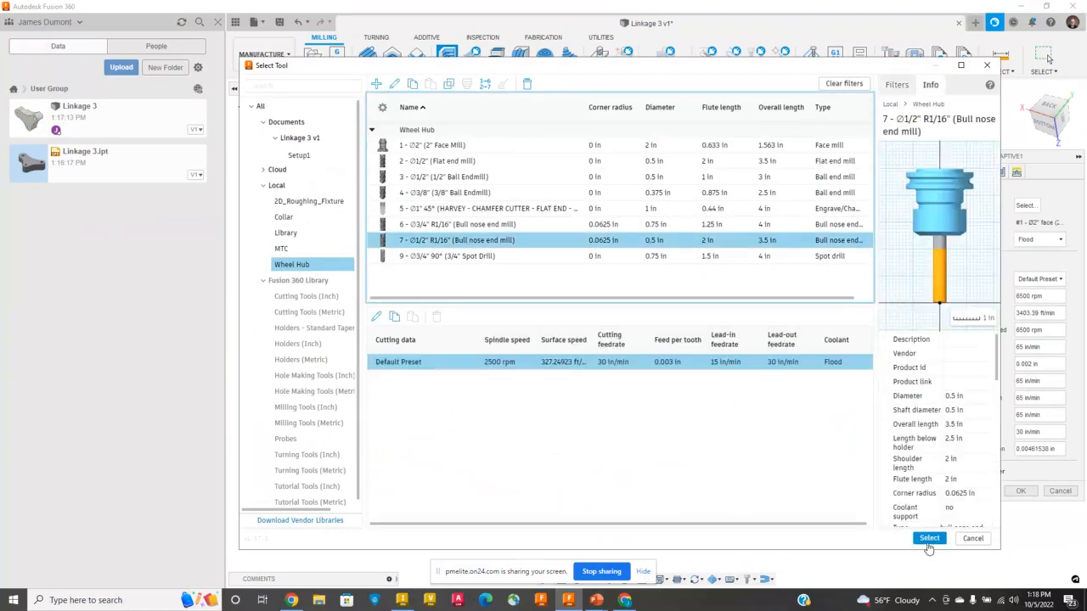
left_click(929, 540)
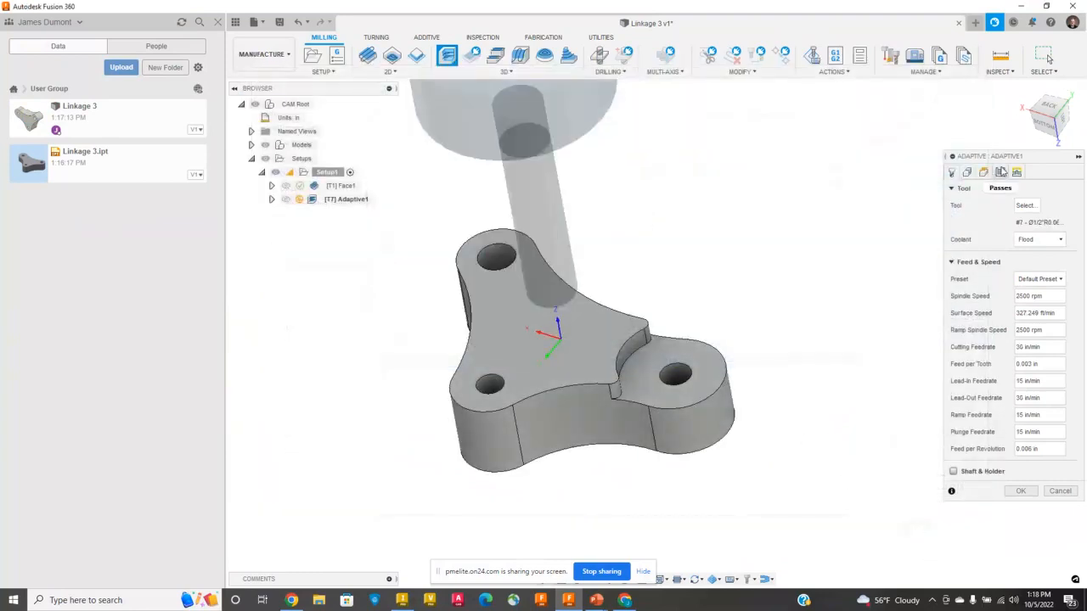
- Set the adaptive operation's maximum roughing stepdown to .375 in, change its fine stepdown, and generate the toolpath
left_click(1000, 171)
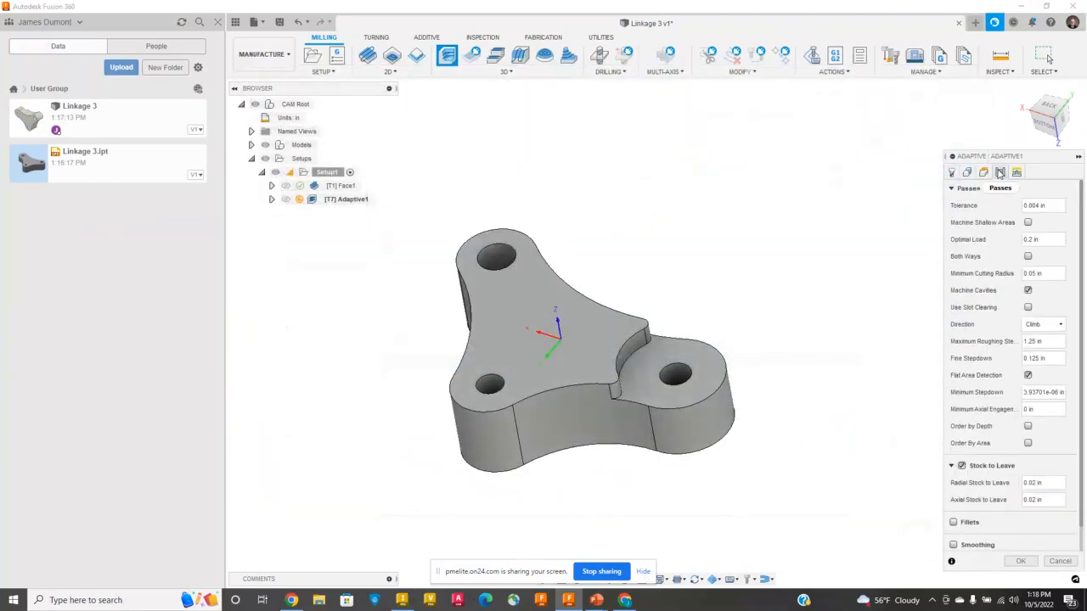
double_click(1045, 341)
key("BackSpace")
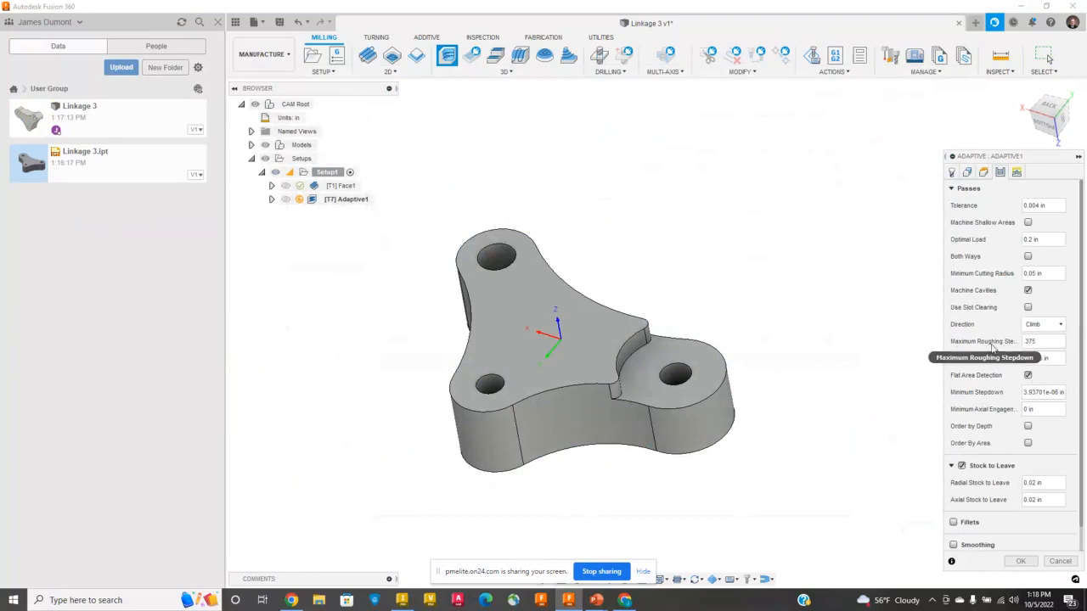
double_click(1038, 358)
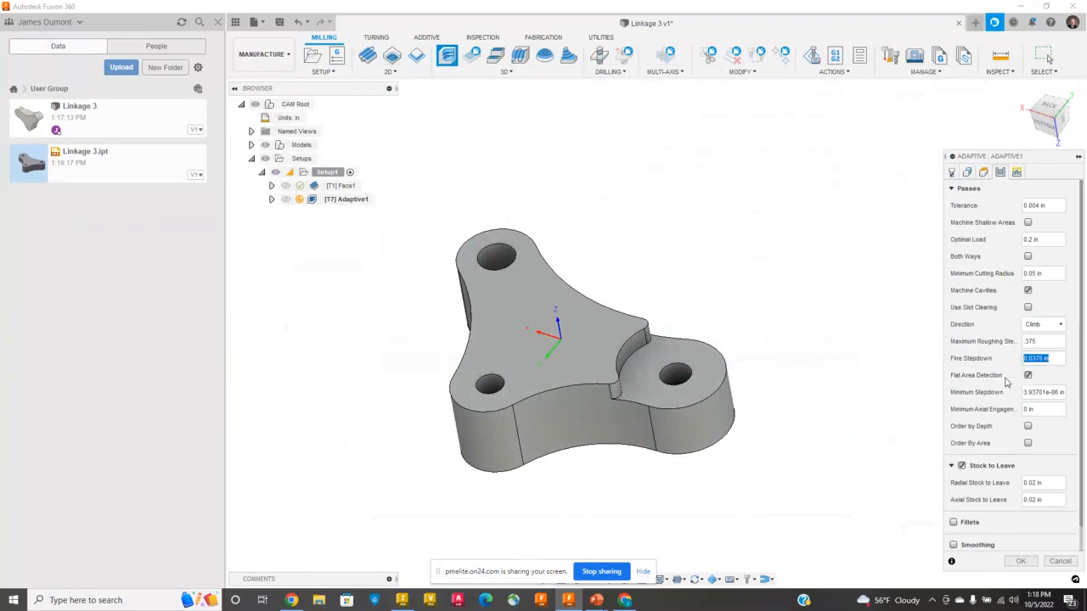
key("BackSpace")
left_click(1021, 562)
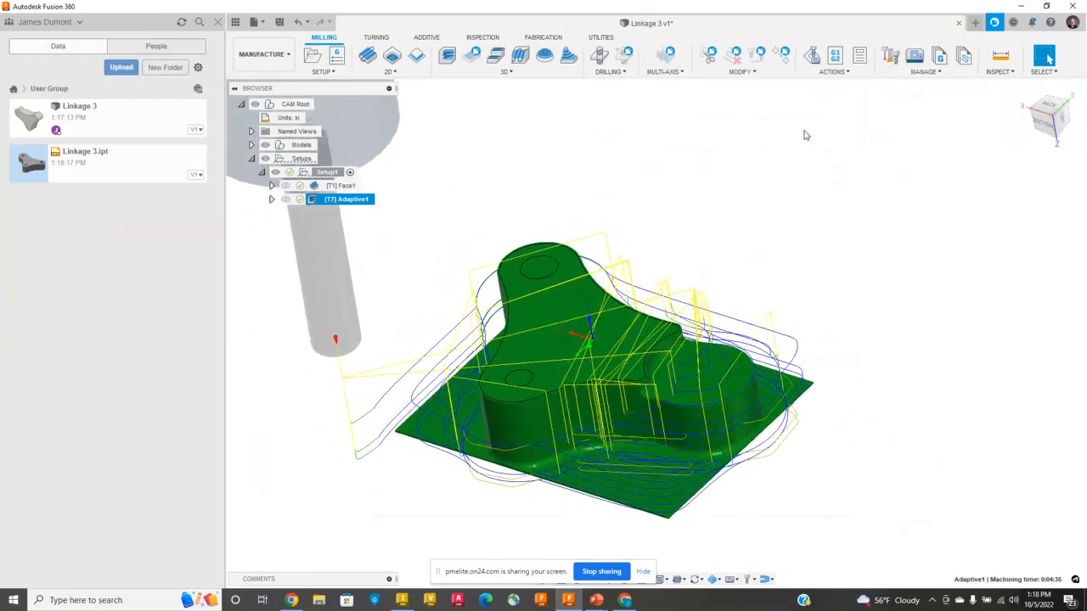
- Simulate all of Setup1's toolpaths with the machine to check the material removal, and exit the simulation
left_click(331, 173)
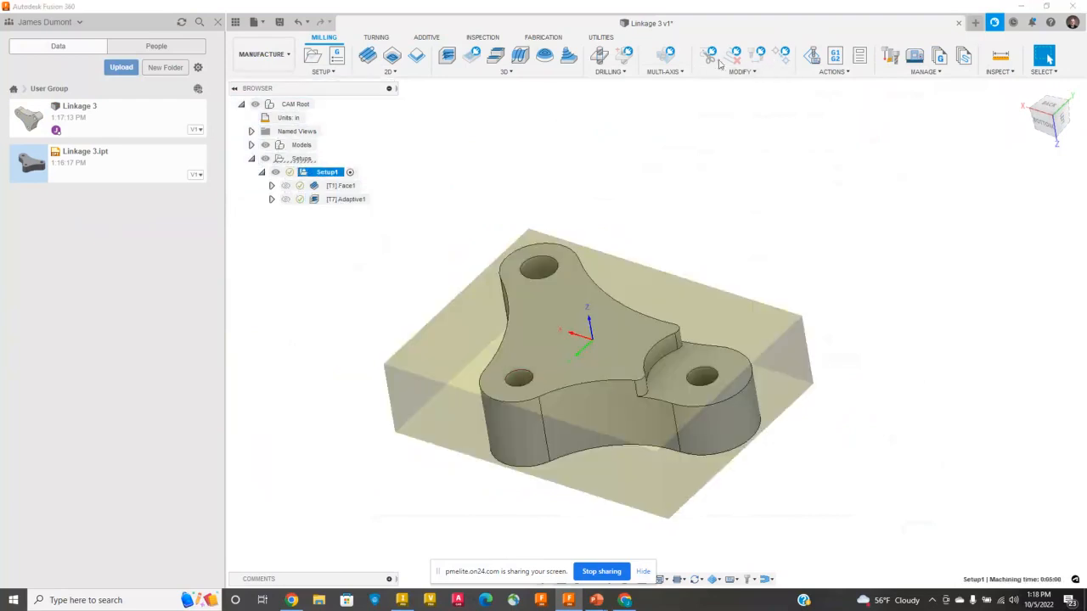
left_click(811, 55)
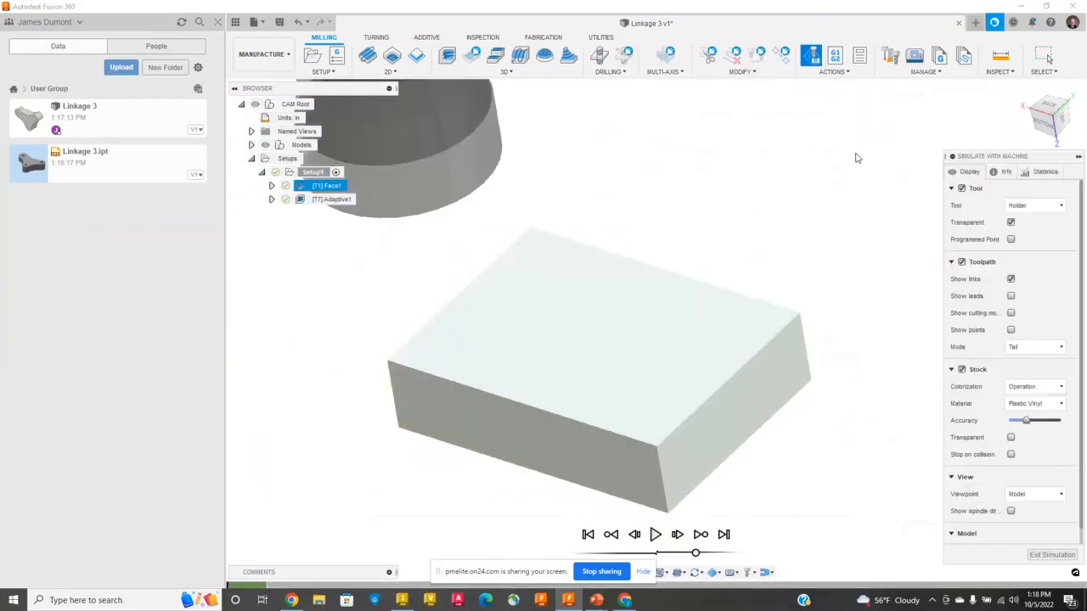
left_click(656, 534)
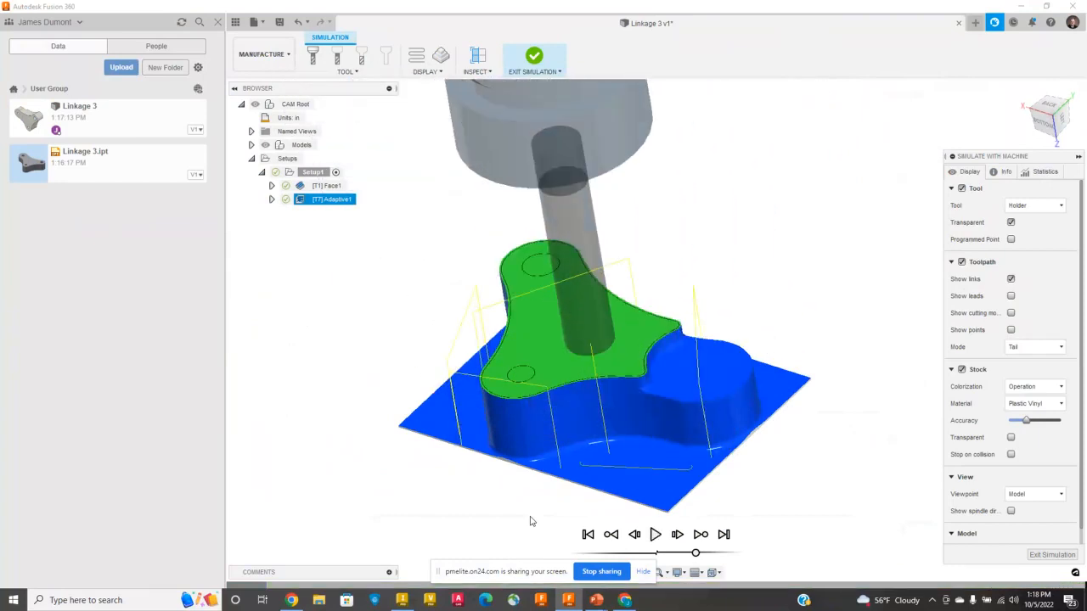
left_click(1052, 554)
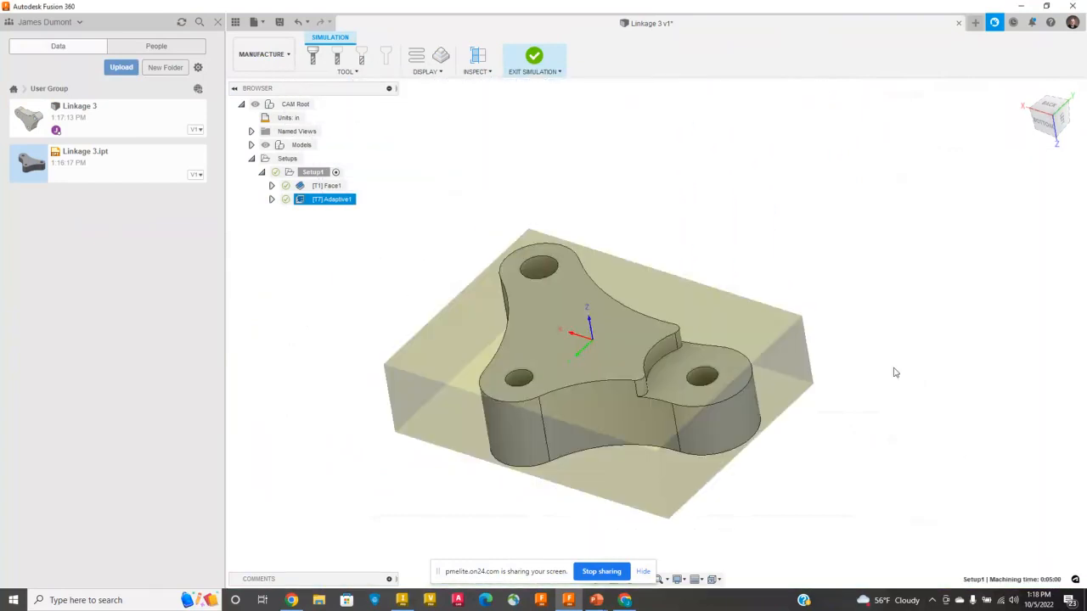
- Switch back to Inventor and bring up the Trail 450 v2 assembly
left_click(402, 601)
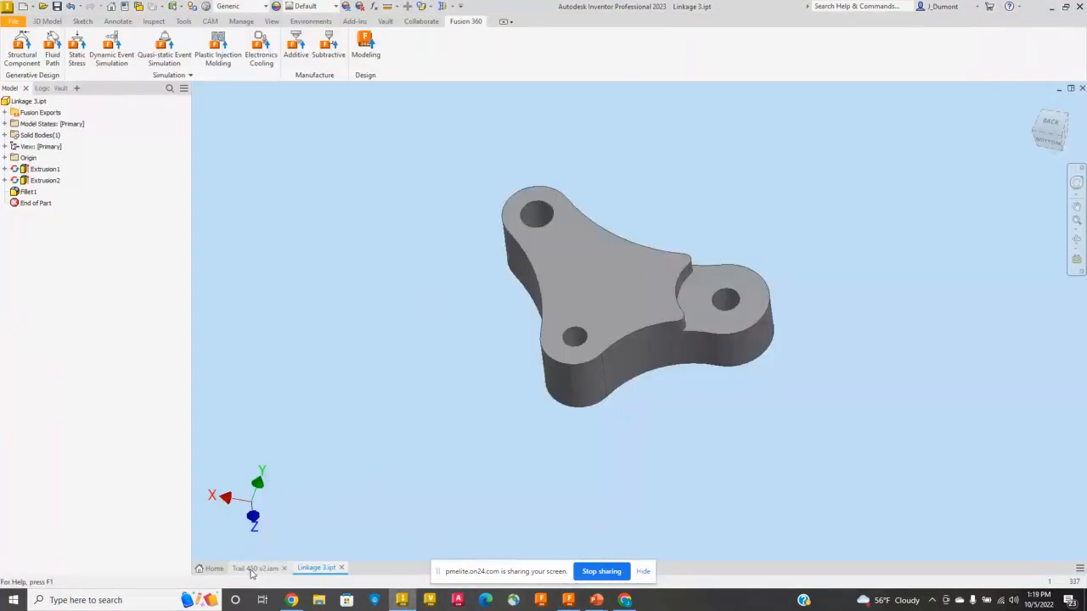
mouse_move(251, 574)
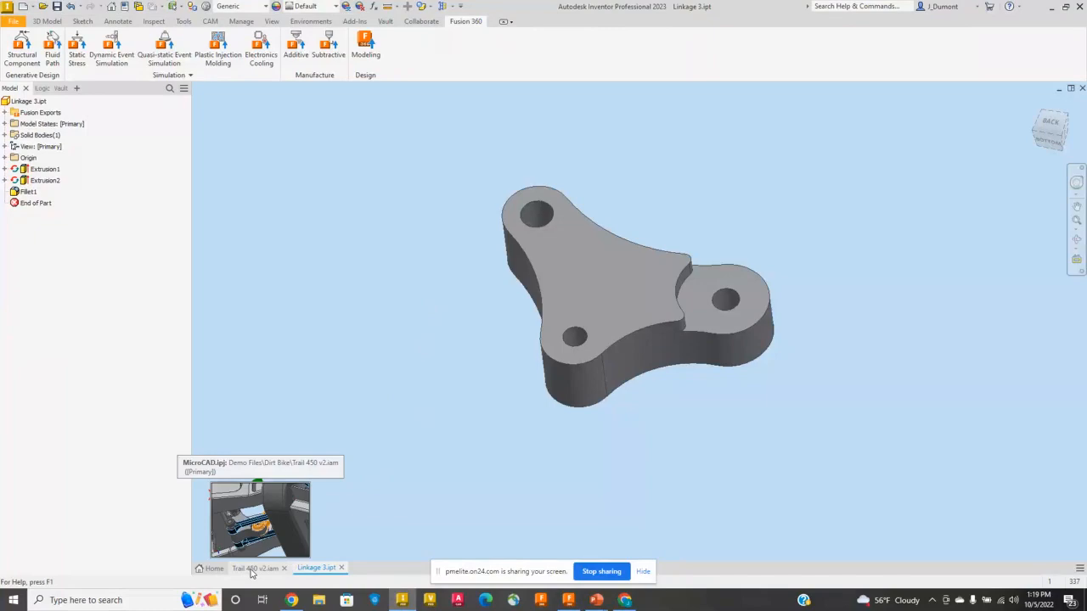
left_click(251, 571)
left_click(252, 568)
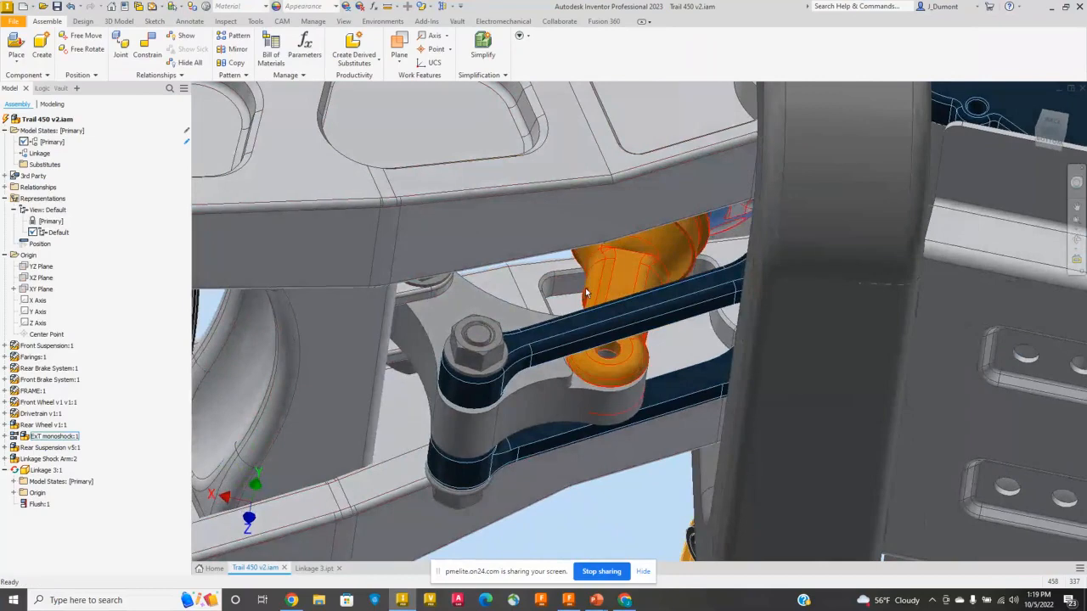
- Create a new view representation named Linkage in the assembly
right_click(42, 209)
left_click(64, 229)
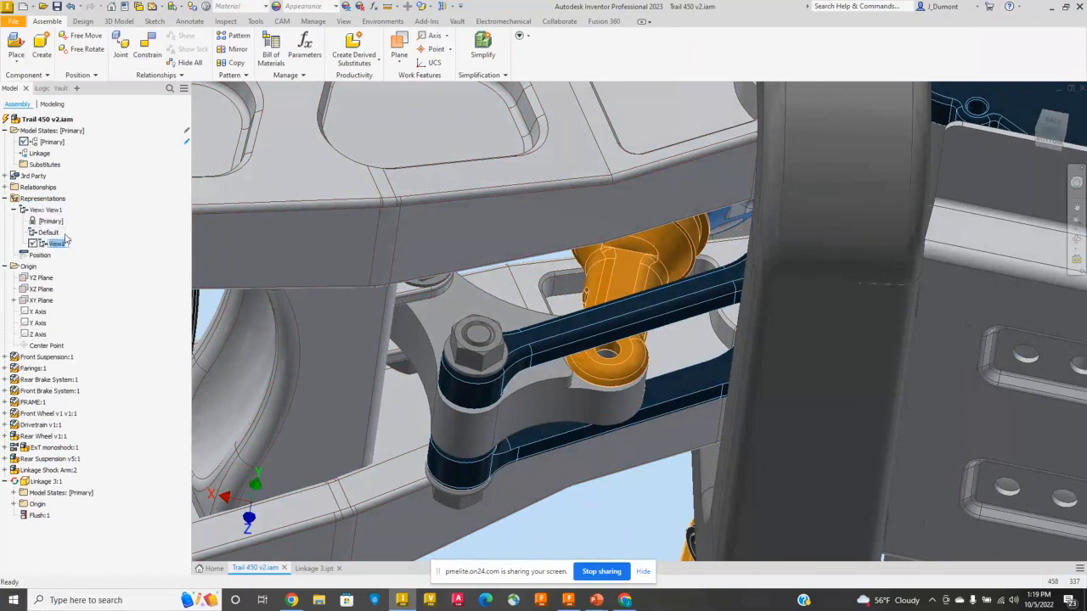
type("Linkage")
key("Return")
- Enable part-priority selection and isolate the gray triangular rocker and the dark Linkage 3 arm from the rest of the assembly
right_click(586, 529)
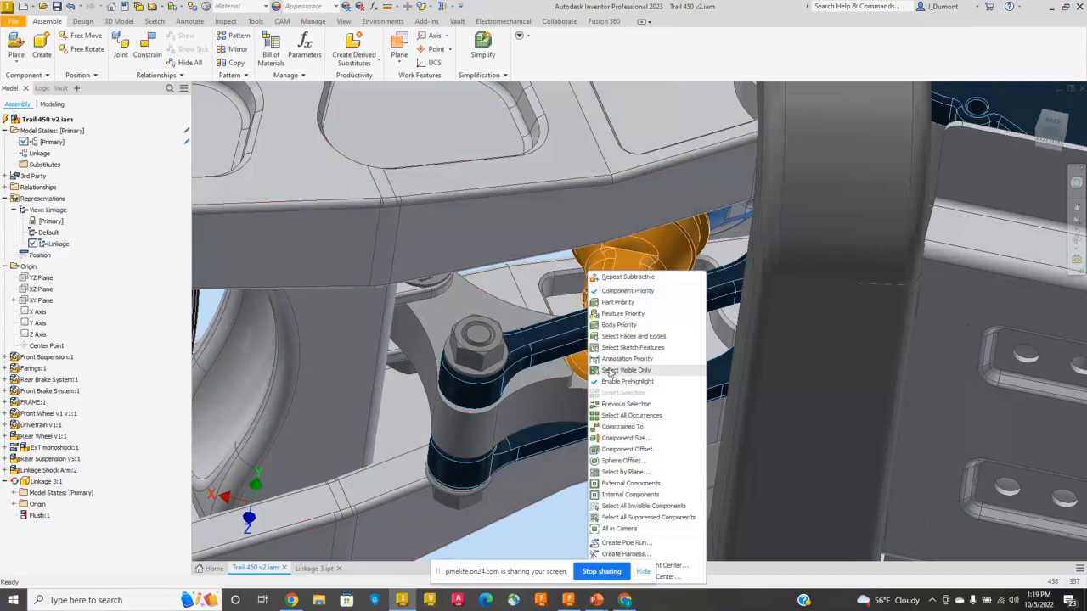
left_click(616, 311)
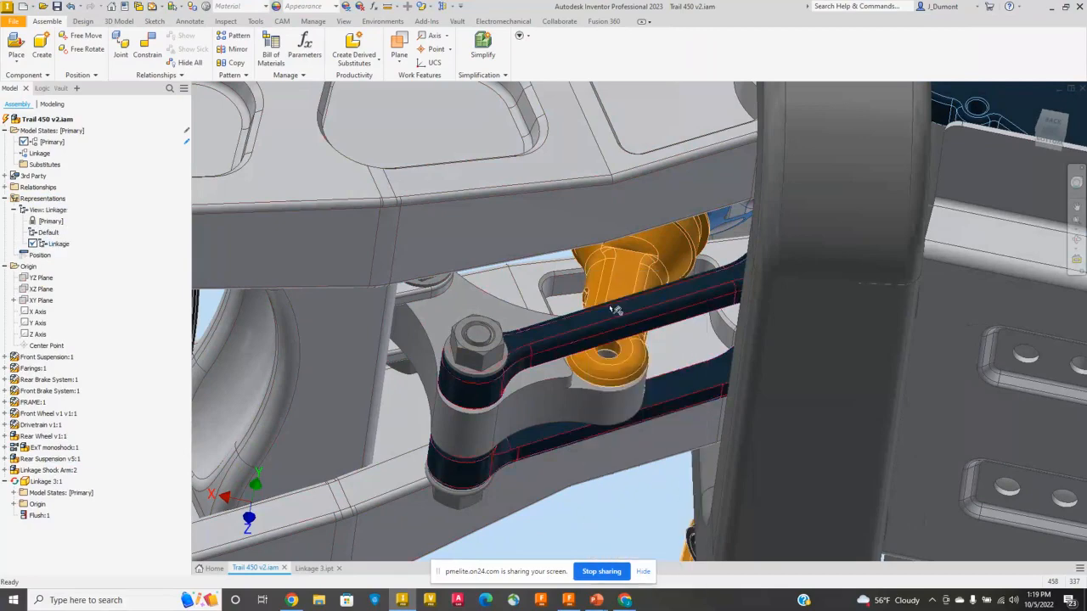
left_click(464, 301, "ctrl")
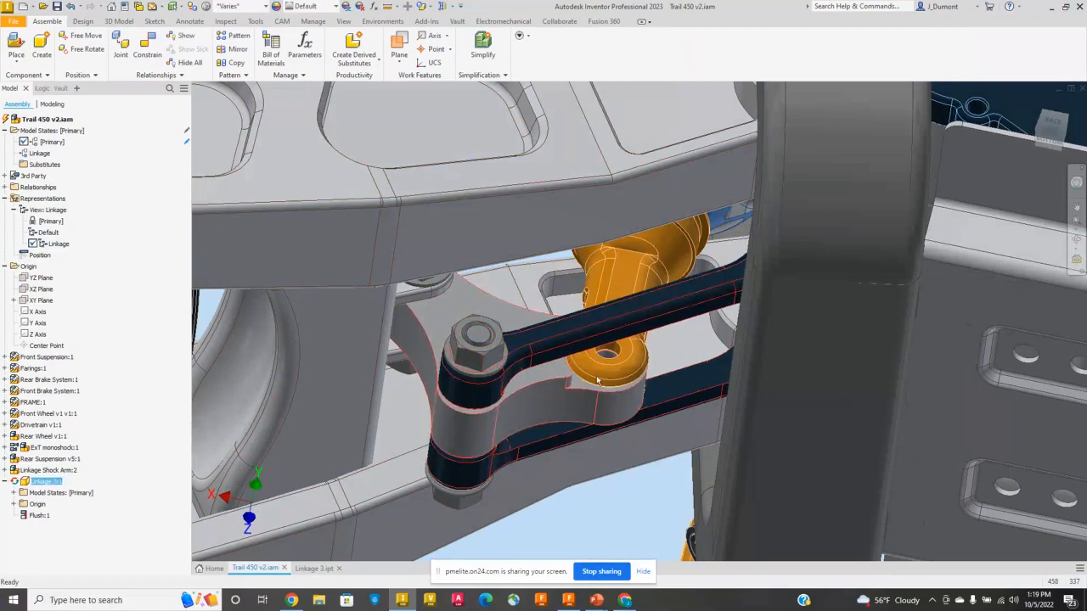
right_click(582, 509)
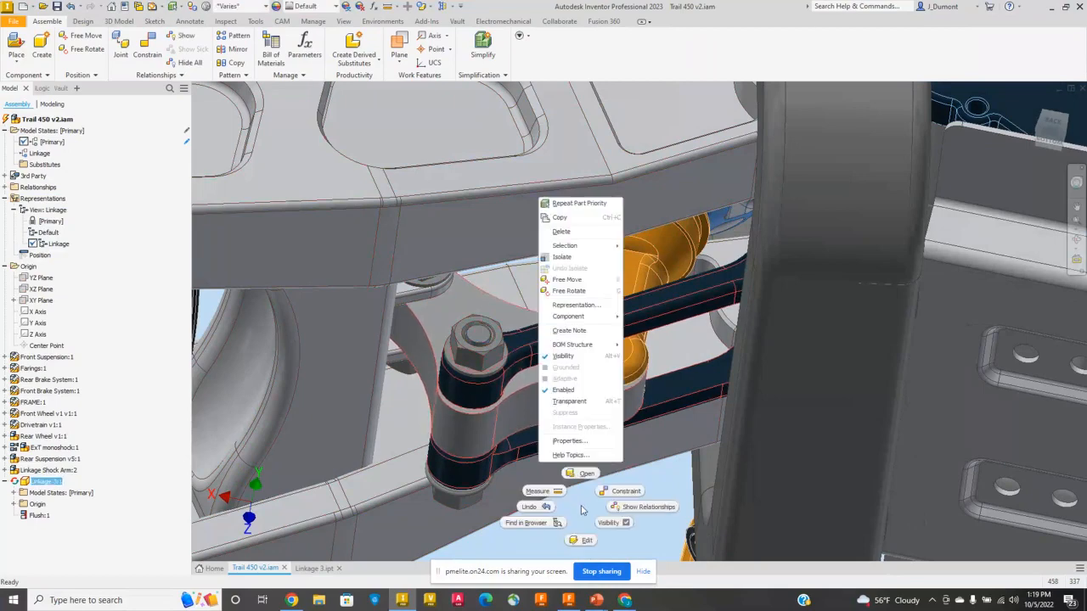
left_click(564, 257)
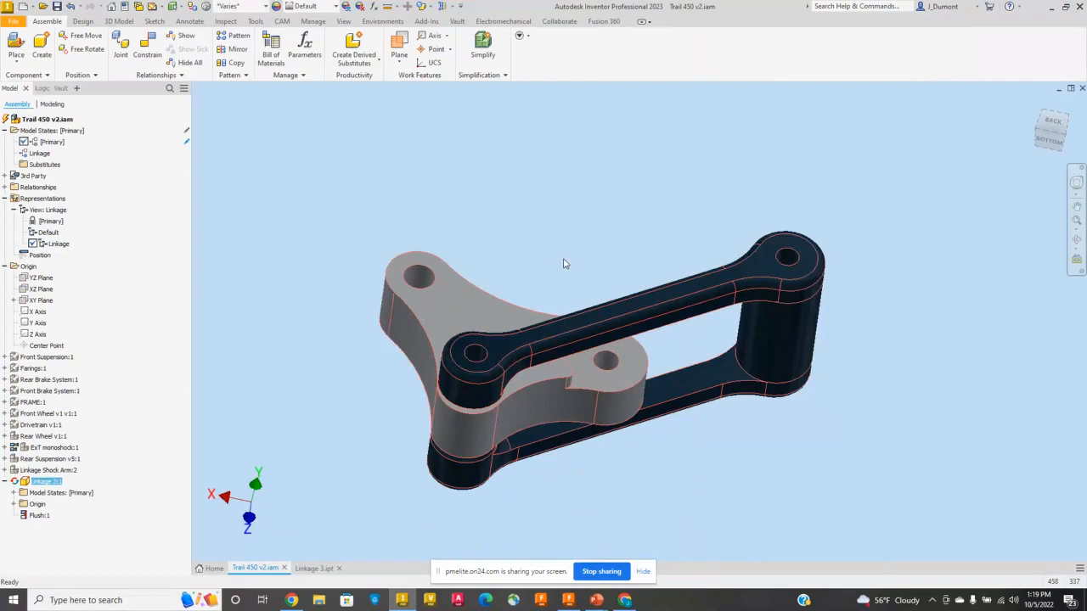
left_click(545, 236)
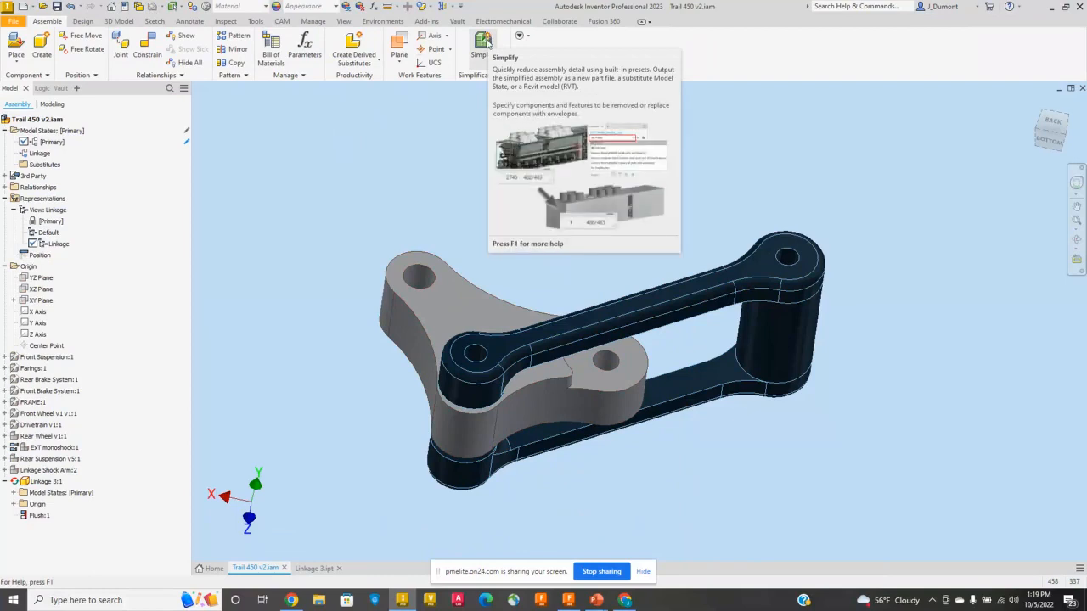
- Simplify the assembly into the new part Trail 450 v2_Simplify_1, using the Linkage view with its associative link enabled
left_click(485, 45)
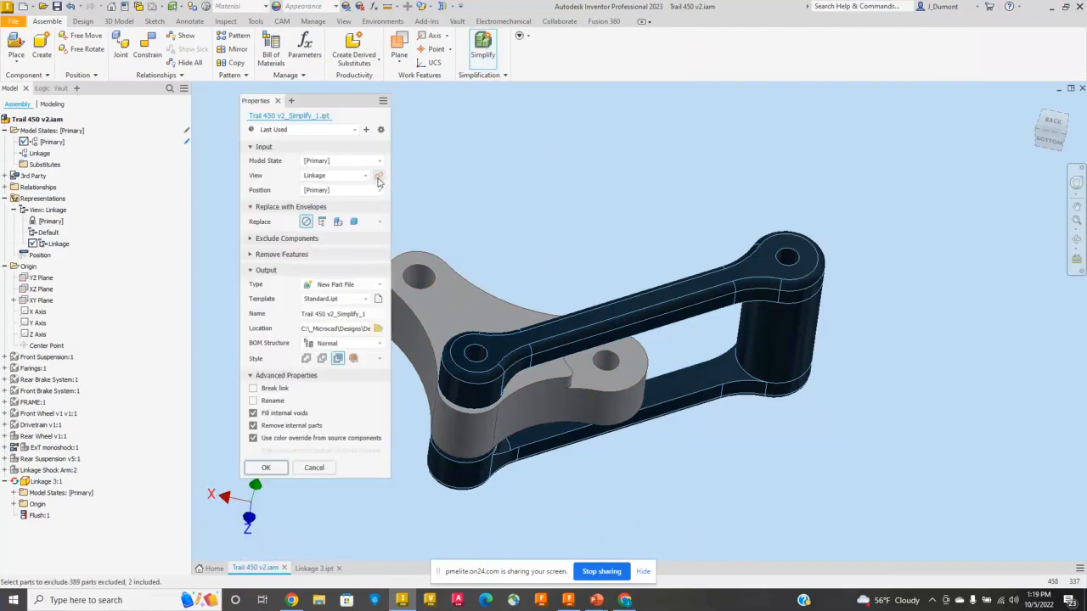
left_click(378, 178)
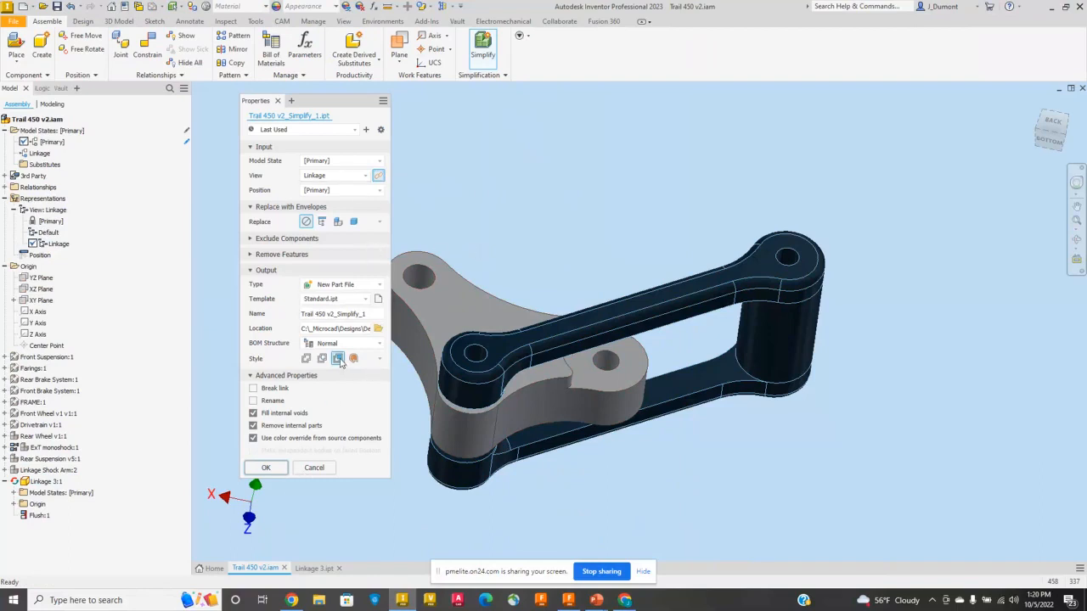
left_click(263, 468)
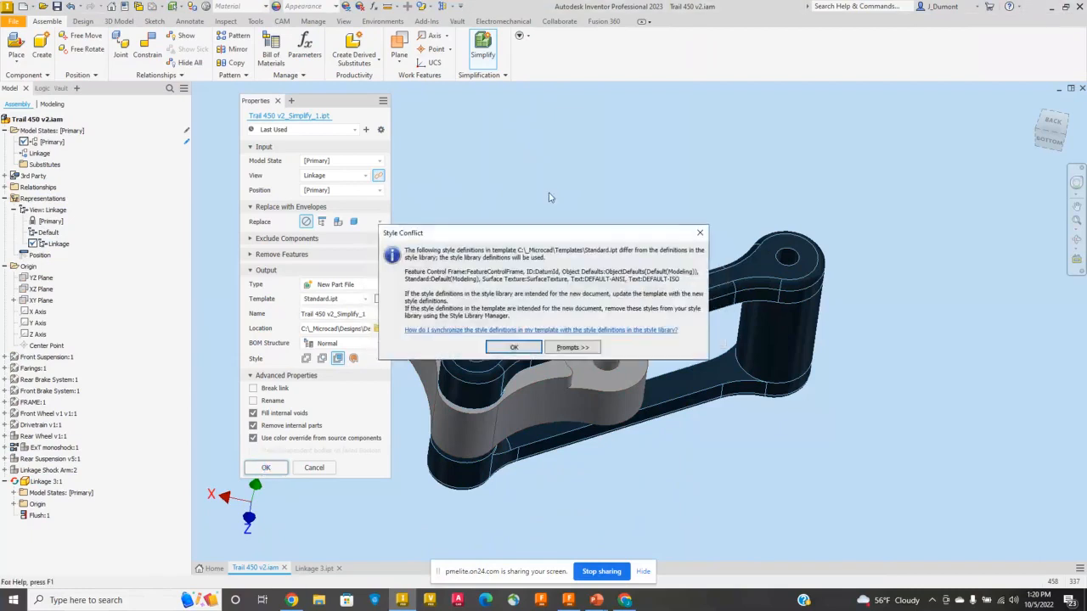
left_click(523, 352)
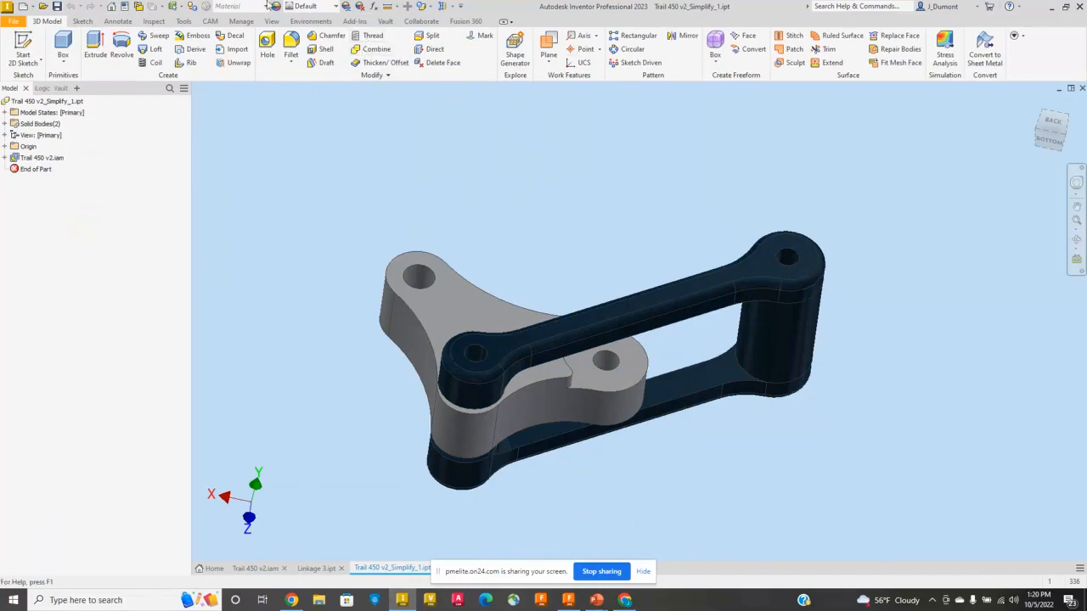
- Enter the Stress Analysis environment for the simplified part and create a static analysis study
left_click(310, 22)
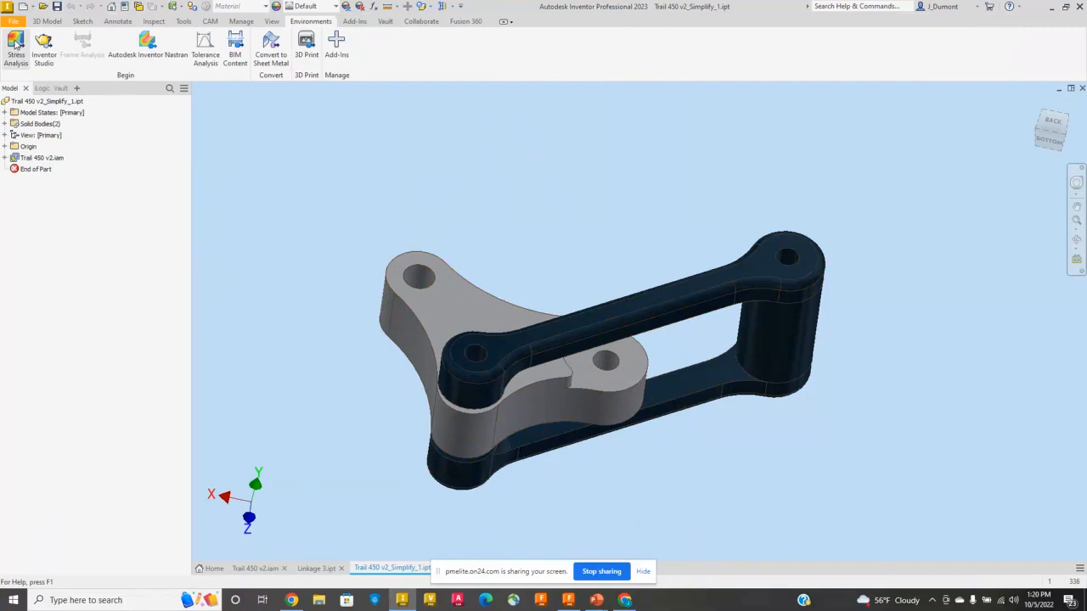
left_click(16, 42)
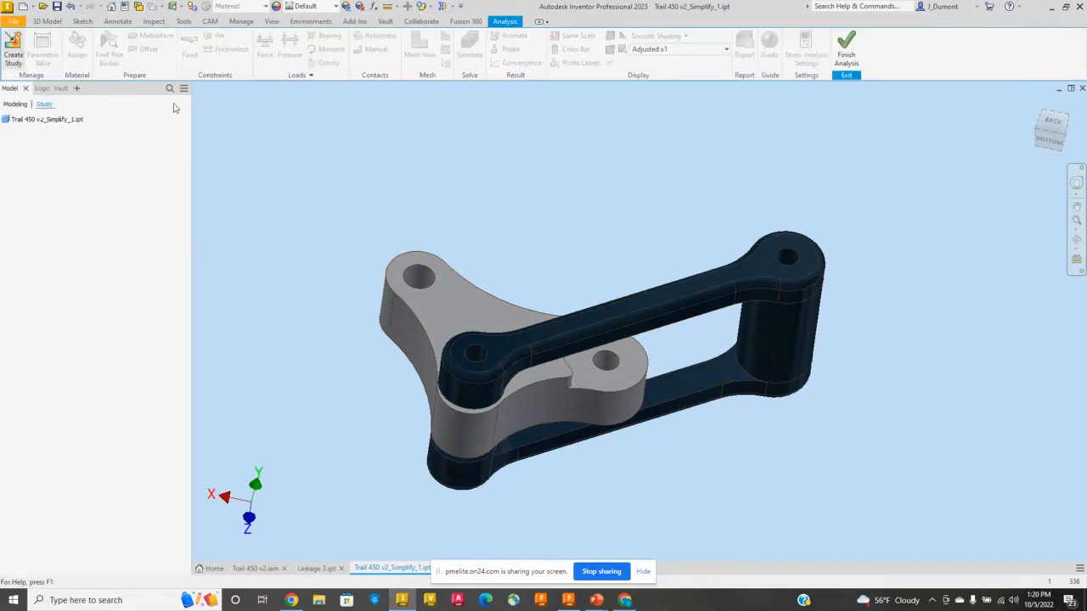
left_click(370, 460)
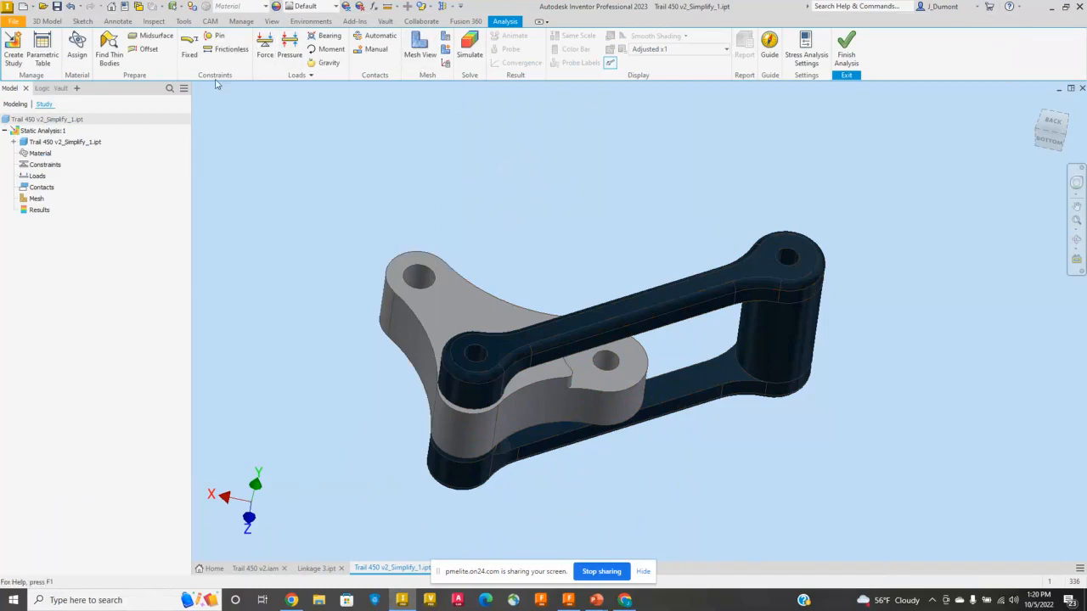
- Assign Steel, Alloy as the override material of the simplified linkage part
left_click(77, 42)
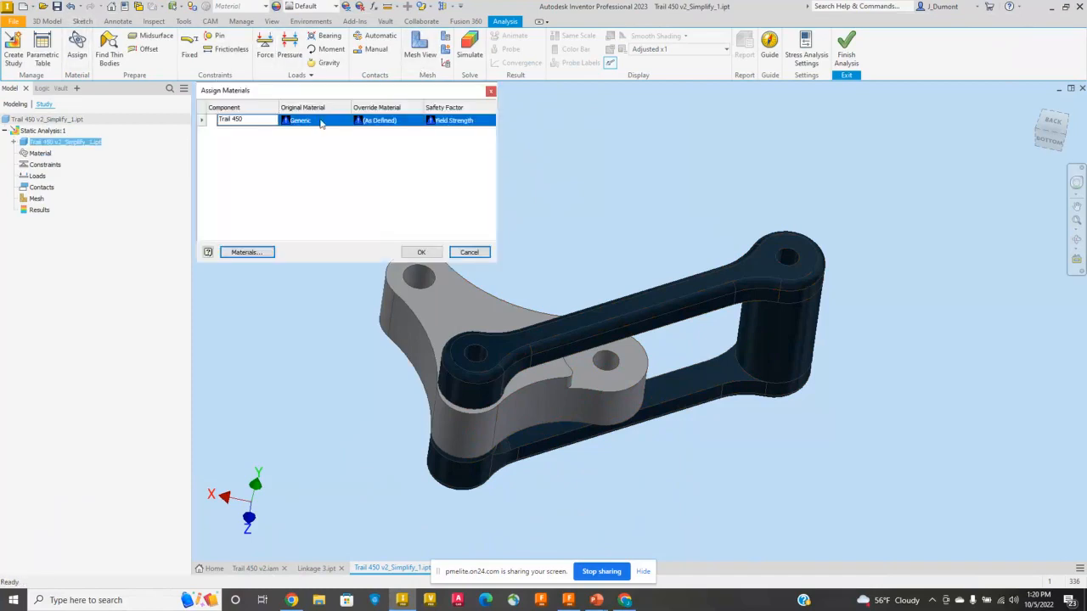
left_click(406, 120)
left_click(416, 120)
scroll(434, 319, "down", 2)
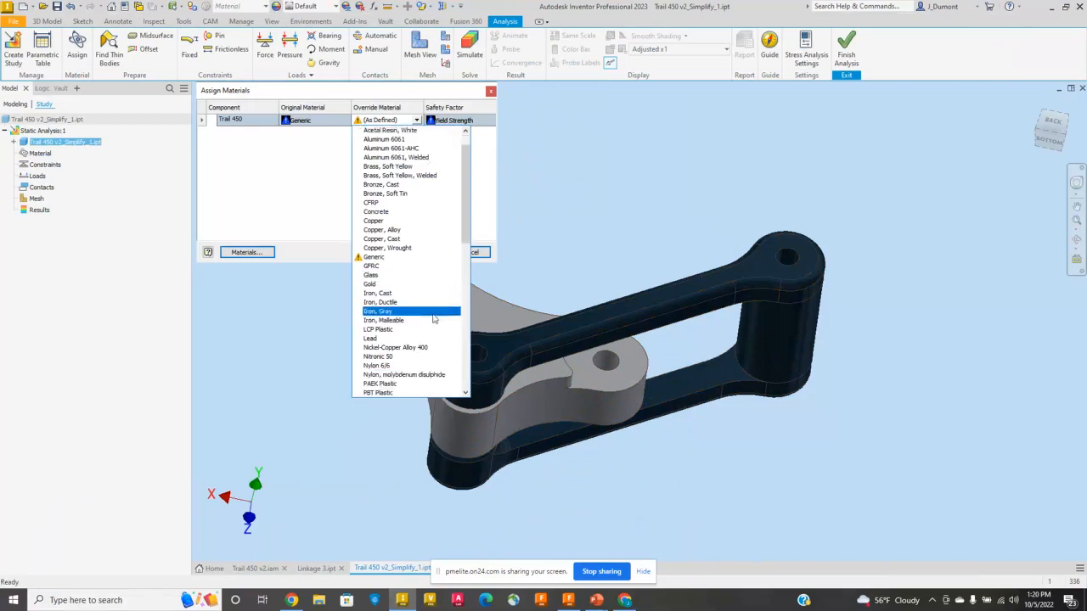
scroll(434, 319, "down", 2)
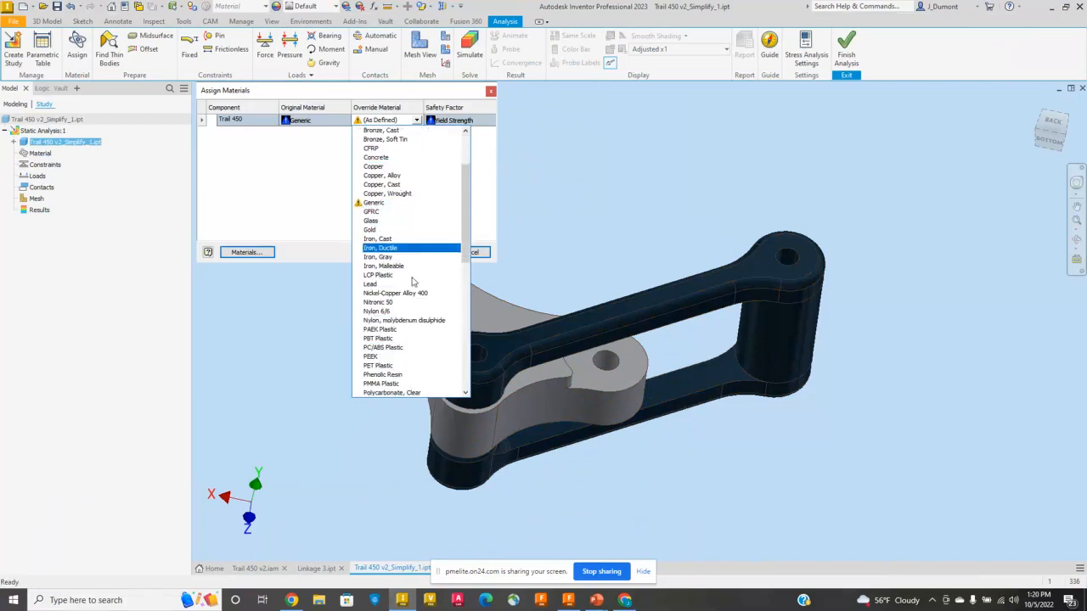
scroll(412, 282, "down", 10)
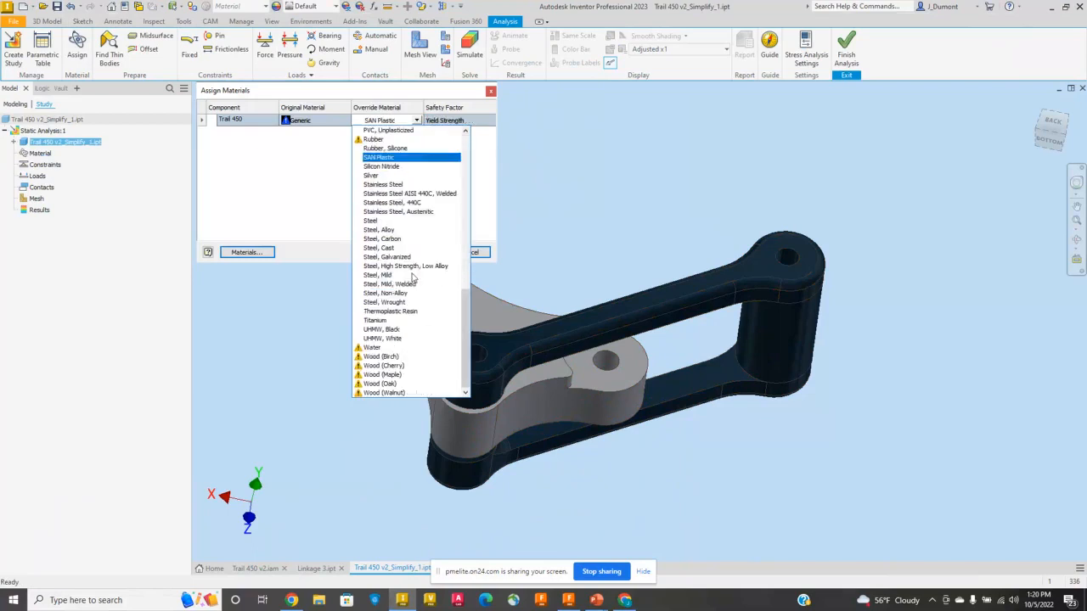
left_click(397, 230)
left_click(421, 253)
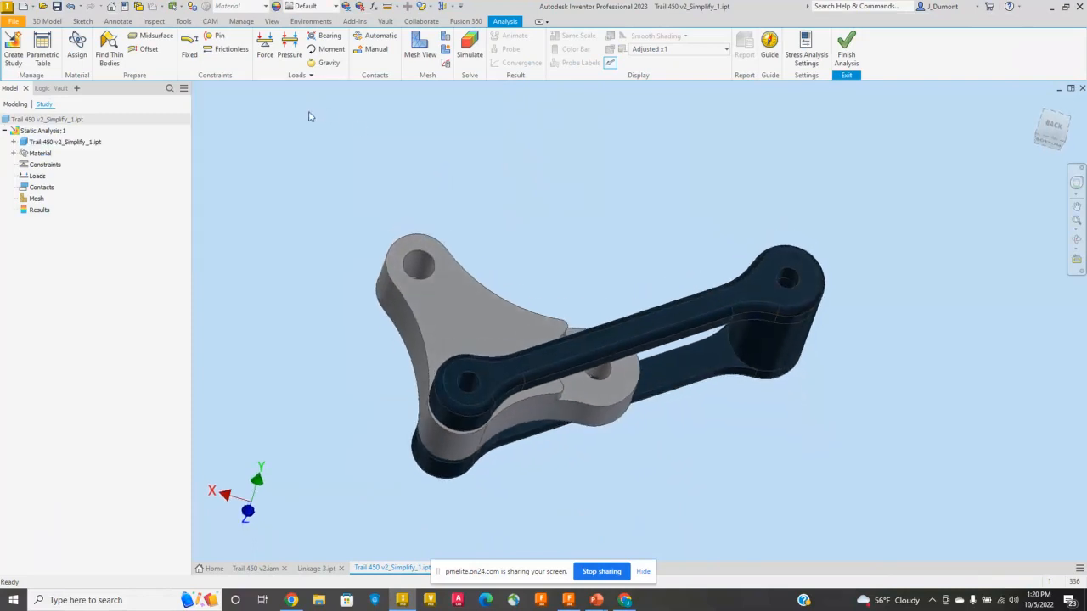
- Apply a fixed constraint to the hole face at the dark arm's wide end and the gray rocker's upper hole
left_click(187, 47)
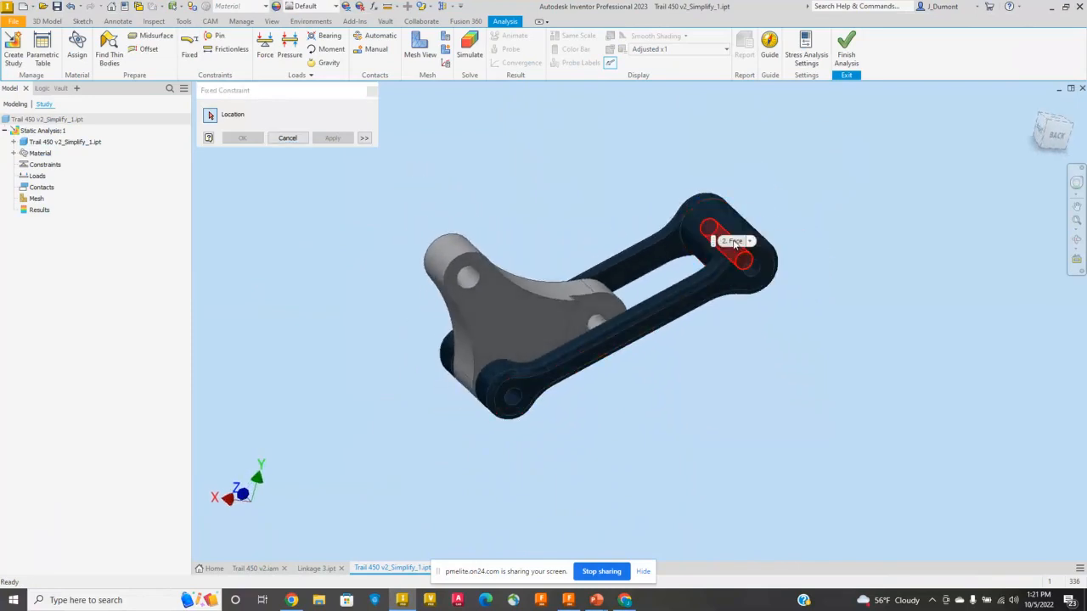
left_click(692, 245)
left_click(465, 273)
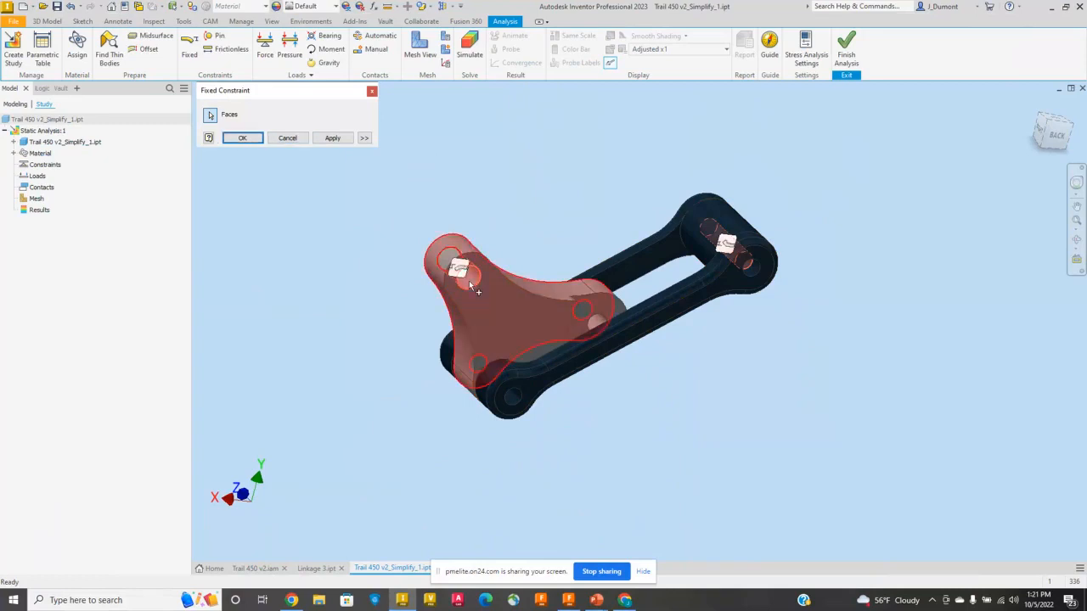
left_click(286, 138)
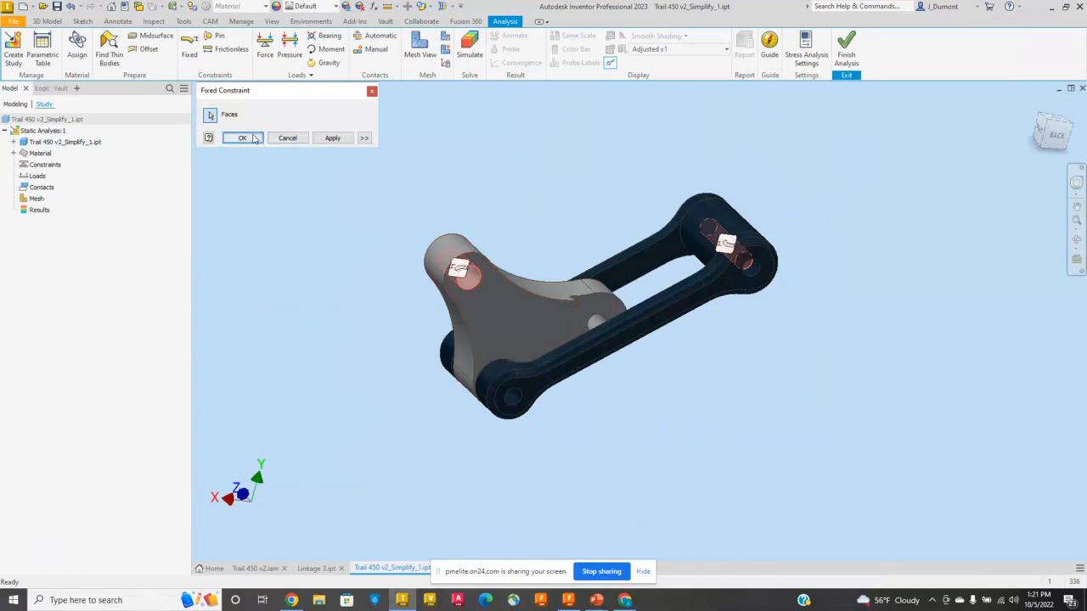
- Apply a pin constraint to the three aligned hole faces at the pivot joining the dark arm and the gray rocker
left_click(218, 37)
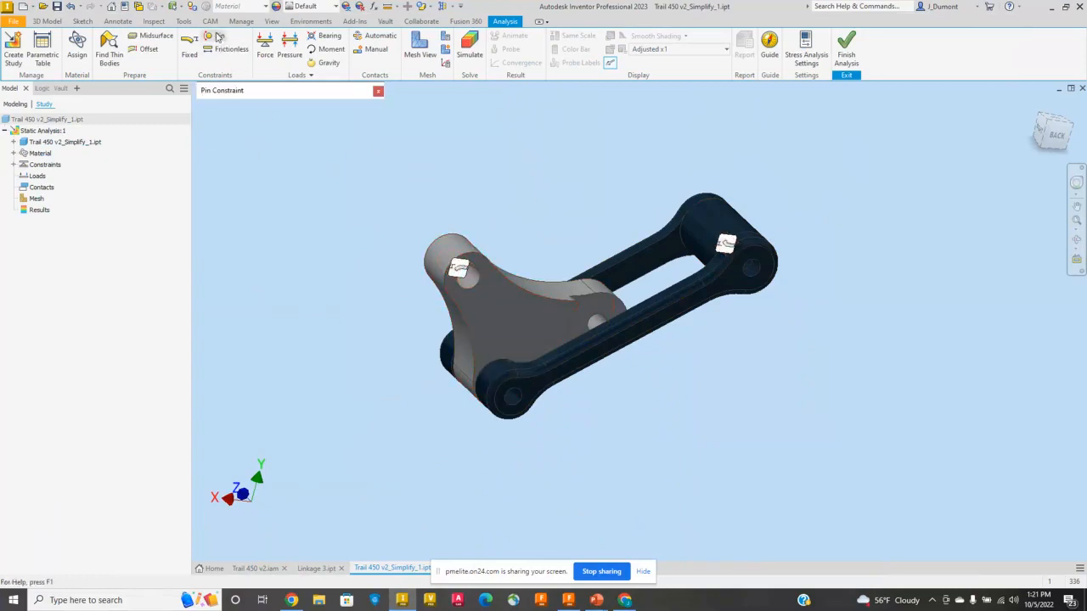
left_click(497, 387)
left_click(485, 372)
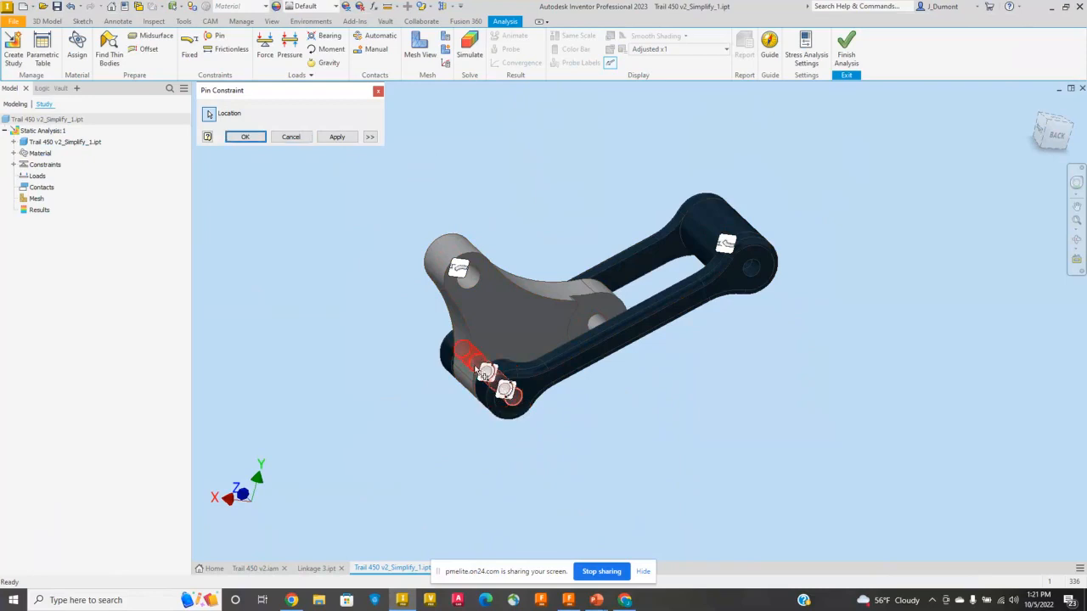
left_click(471, 360)
left_click(245, 137)
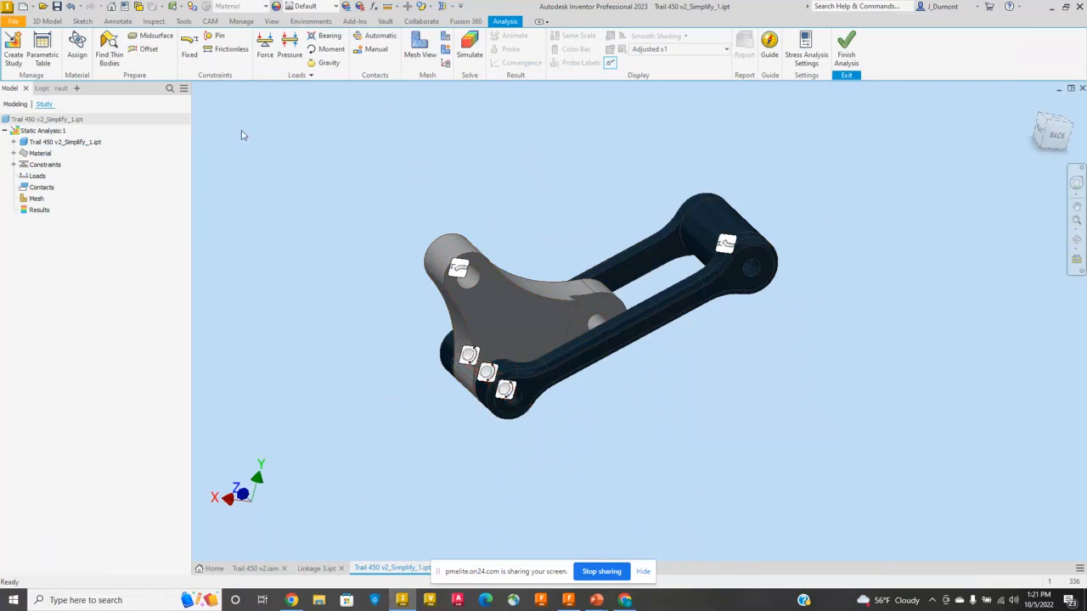
- Apply a force to the gray rocker's remaining free hole using vector components, with Fy set to -500 lbforce
left_click(265, 48)
scroll(447, 397, "up", 5)
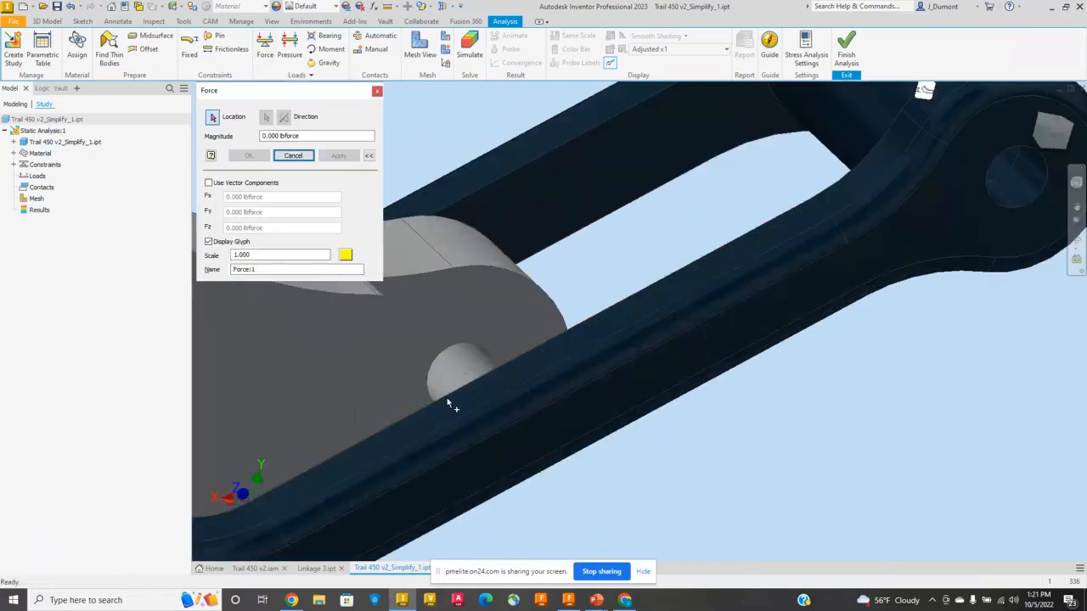
left_click(452, 378)
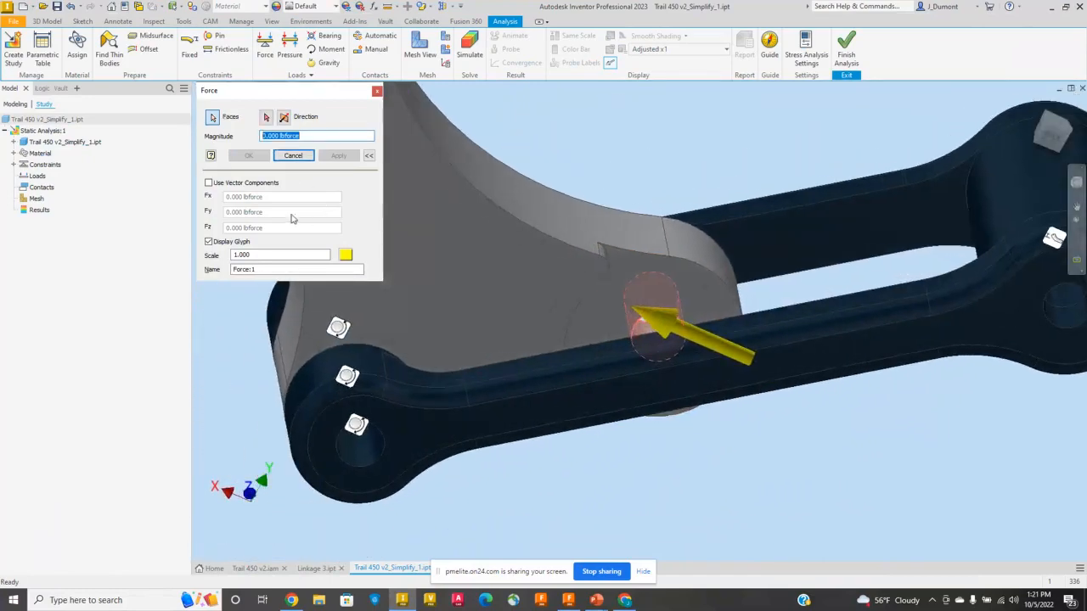
left_click(208, 183)
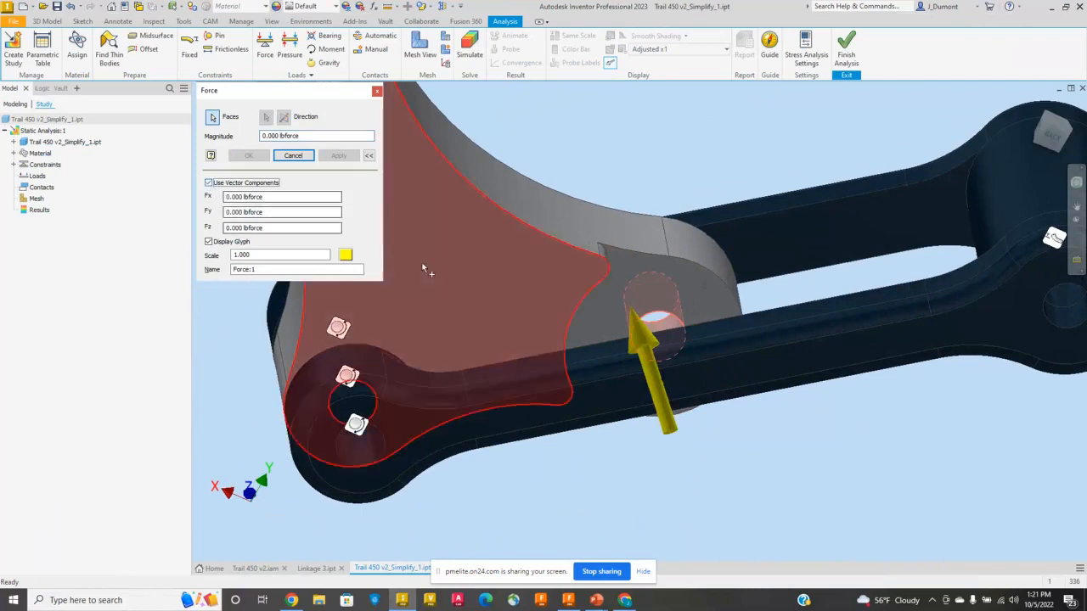
left_click(246, 212)
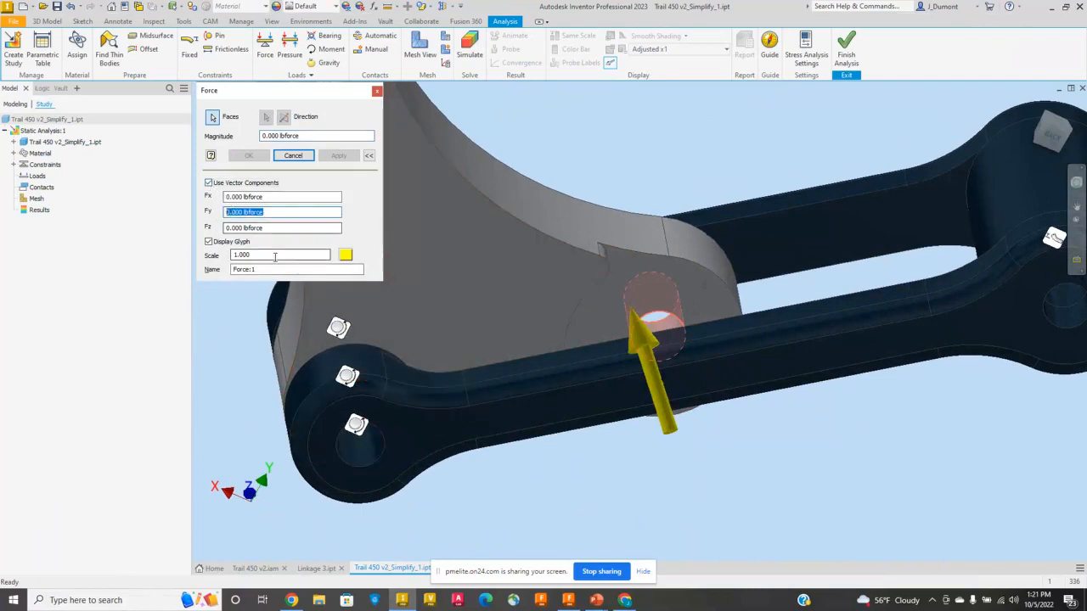
type("-500")
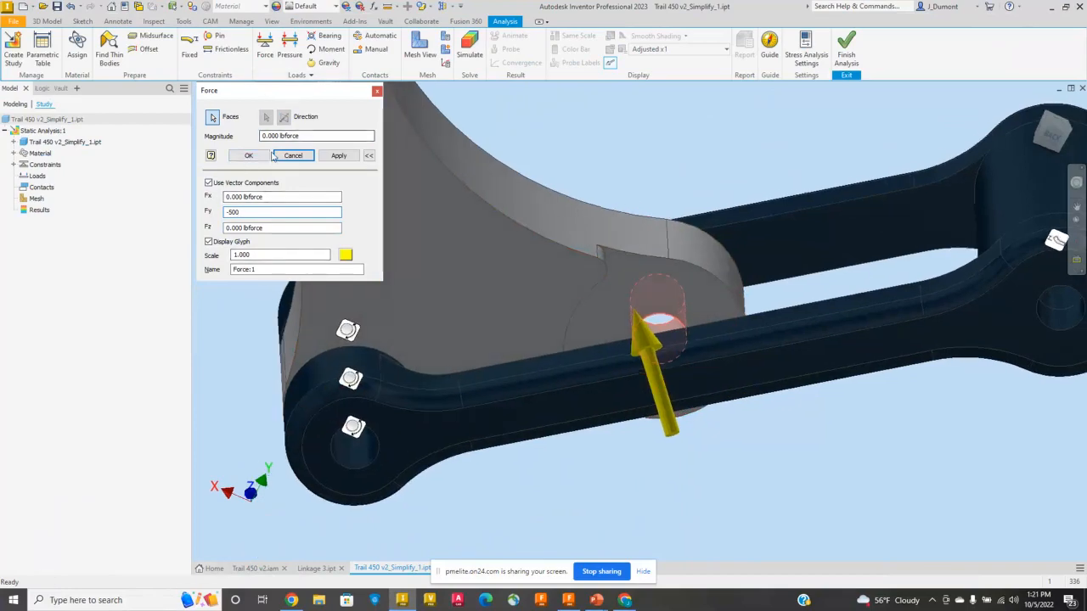
left_click(249, 156)
- Run the static analysis simulation and close the simulation dialog once it has finished
middle_click_drag(694, 172, 553, 150, "shift")
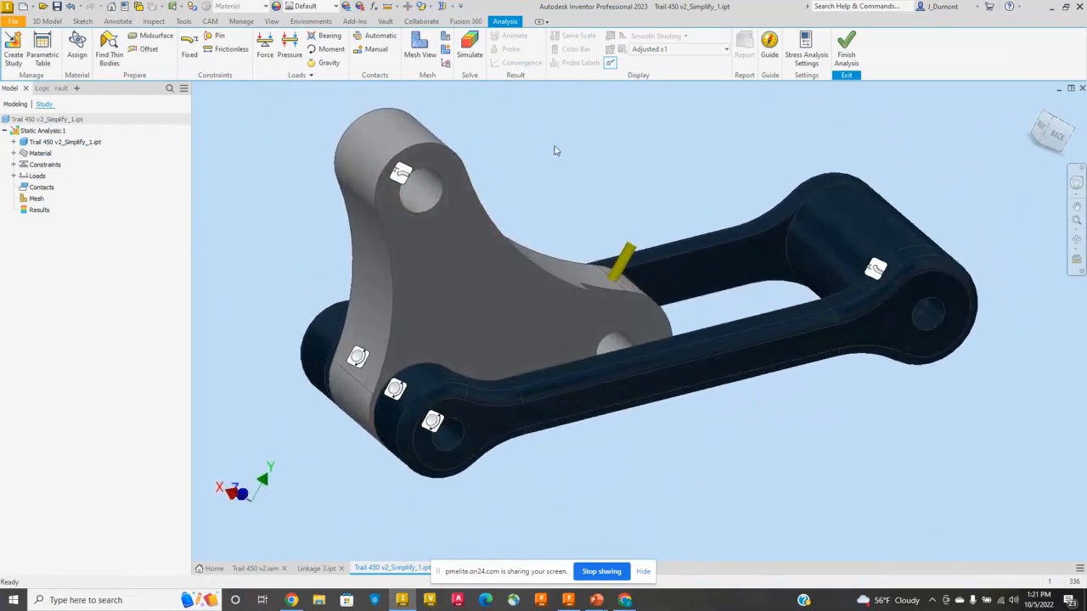
left_click(472, 51)
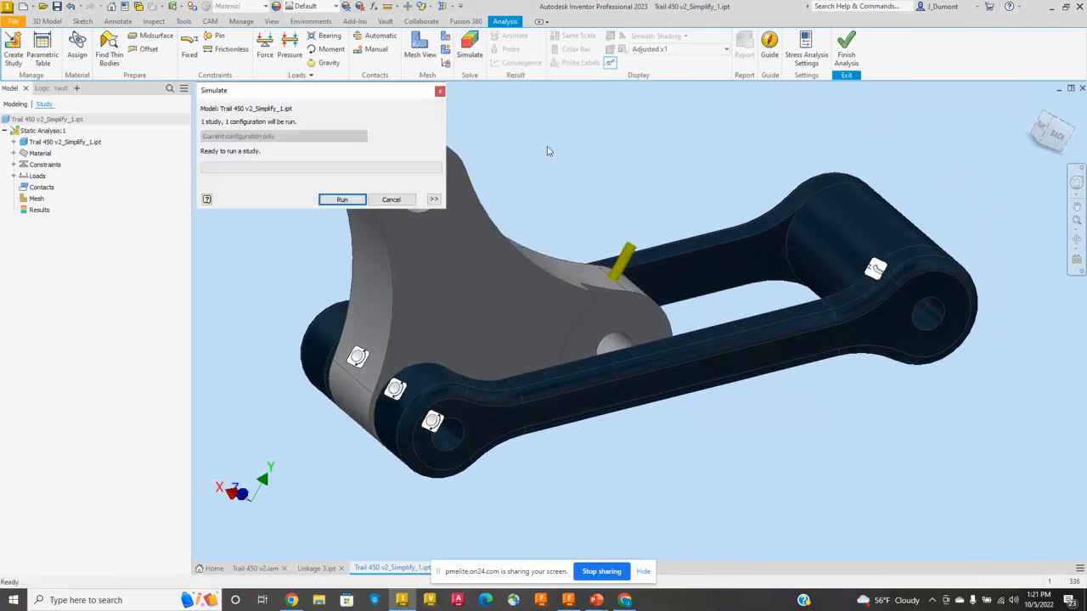
left_click(360, 201)
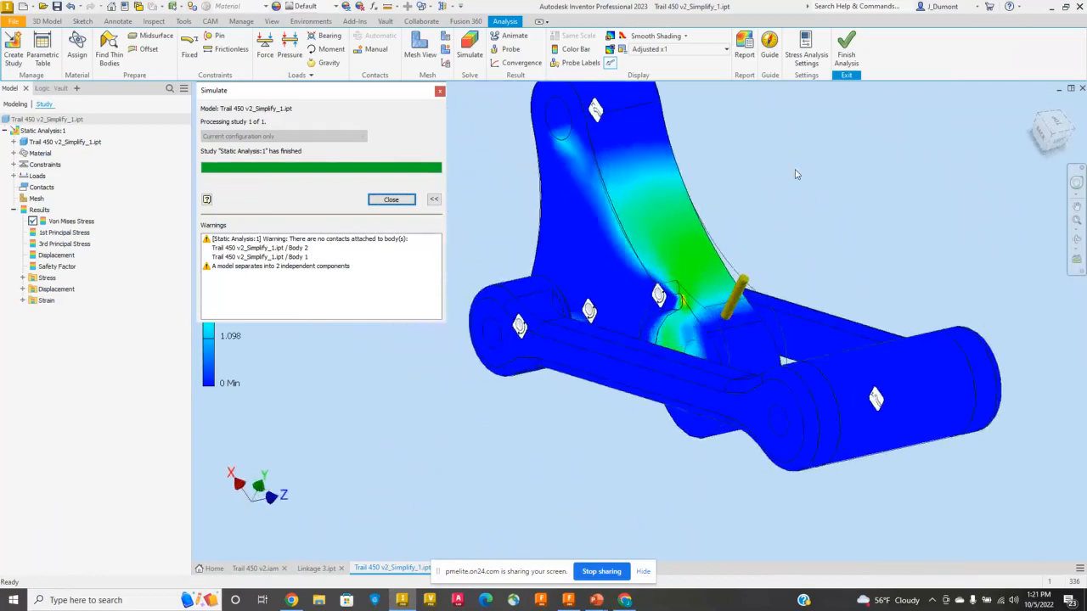
left_click(391, 199)
- Display the Safety Factor result and examine its distribution on the linkage from several sides
double_click(62, 267)
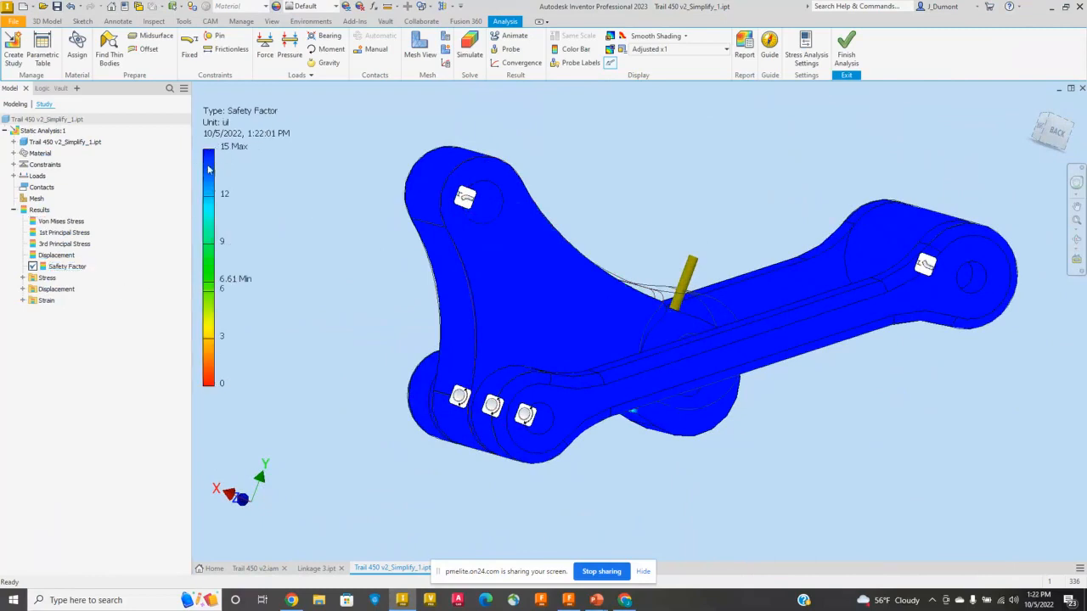
middle_click_drag(453, 167, 529, 165, "shift")
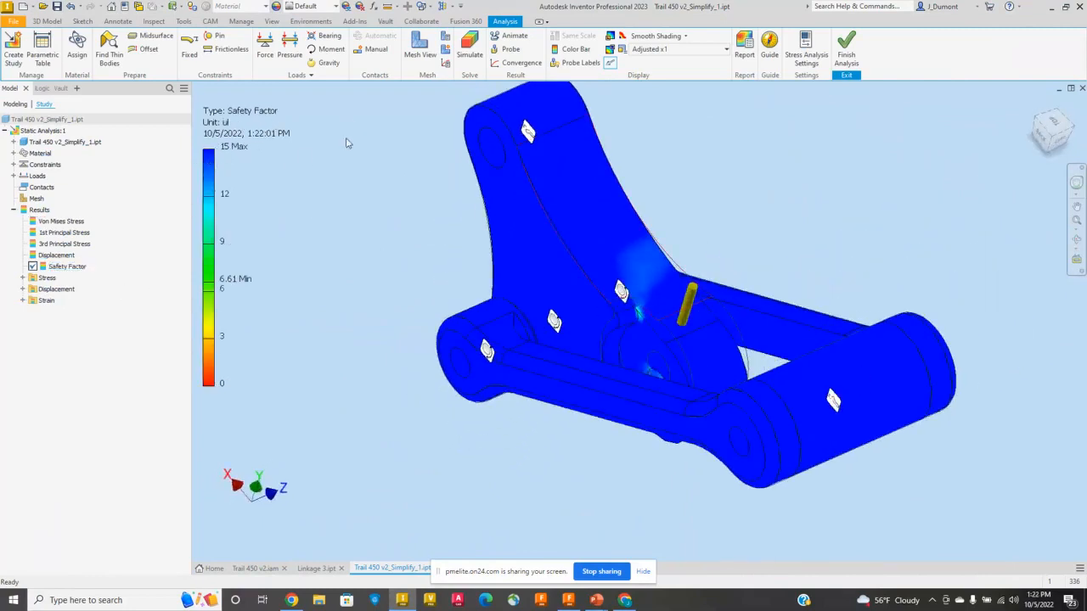
middle_click_drag(556, 259, 559, 230, "shift")
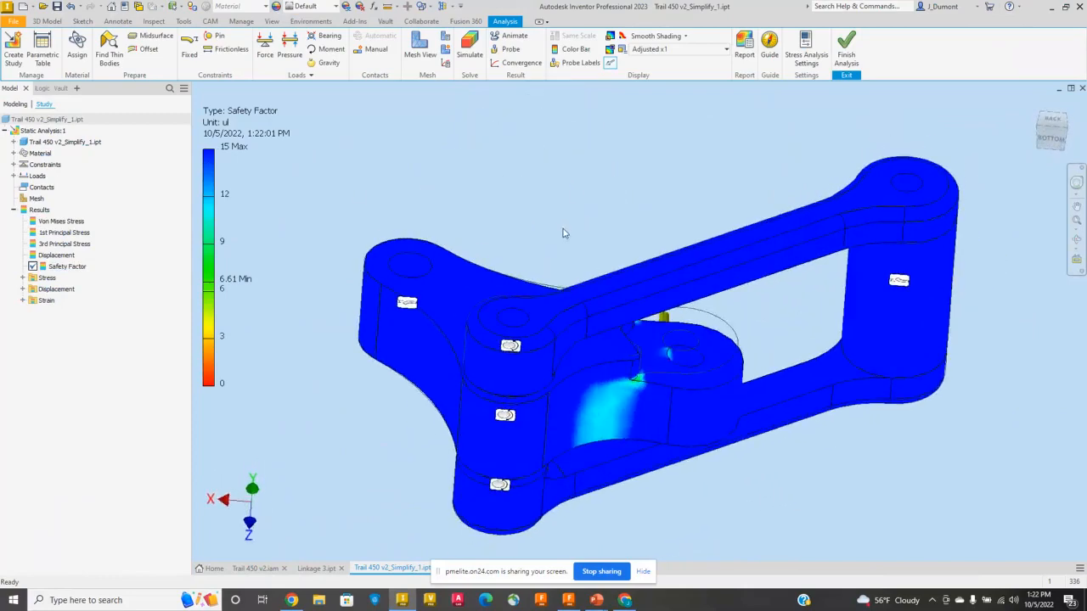
- Turn on the probe labels and examine the Safety Factor distribution around the gray rocker's curved side and stepped corner
left_click(581, 63)
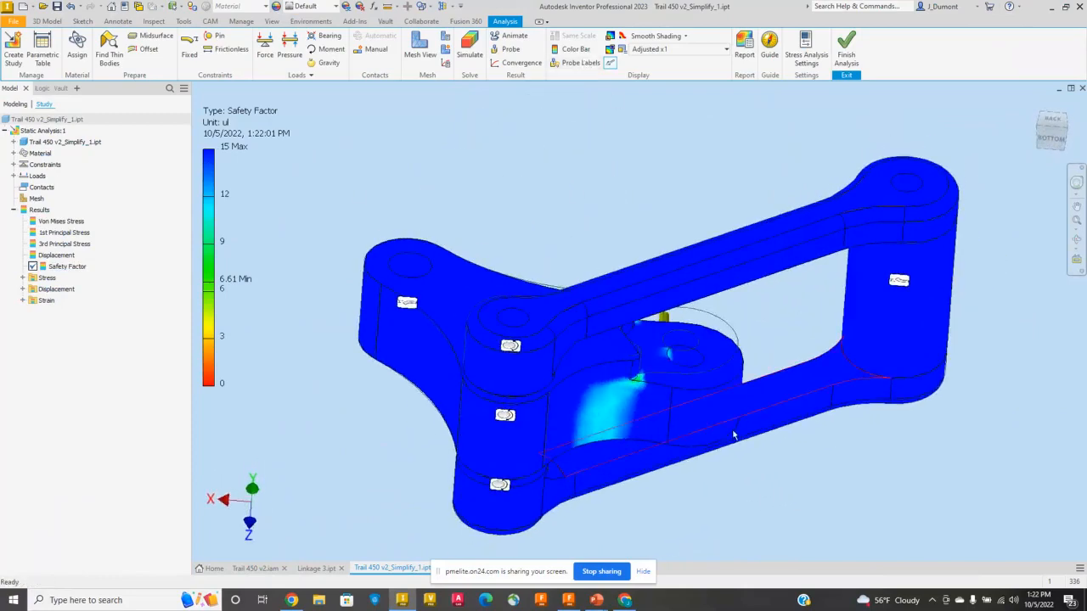
left_click(612, 407)
mouse_move(615, 408)
middle_mouse_down("shift")
mouse_move(636, 403)
mouse_move(629, 396)
middle_mouse_up("shift")
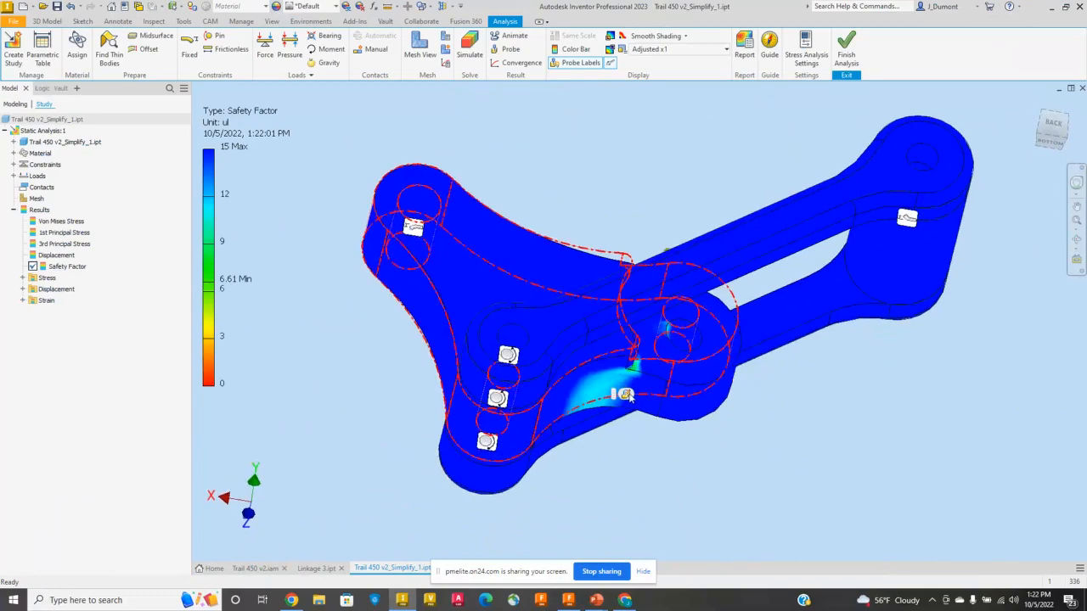
left_click(628, 395)
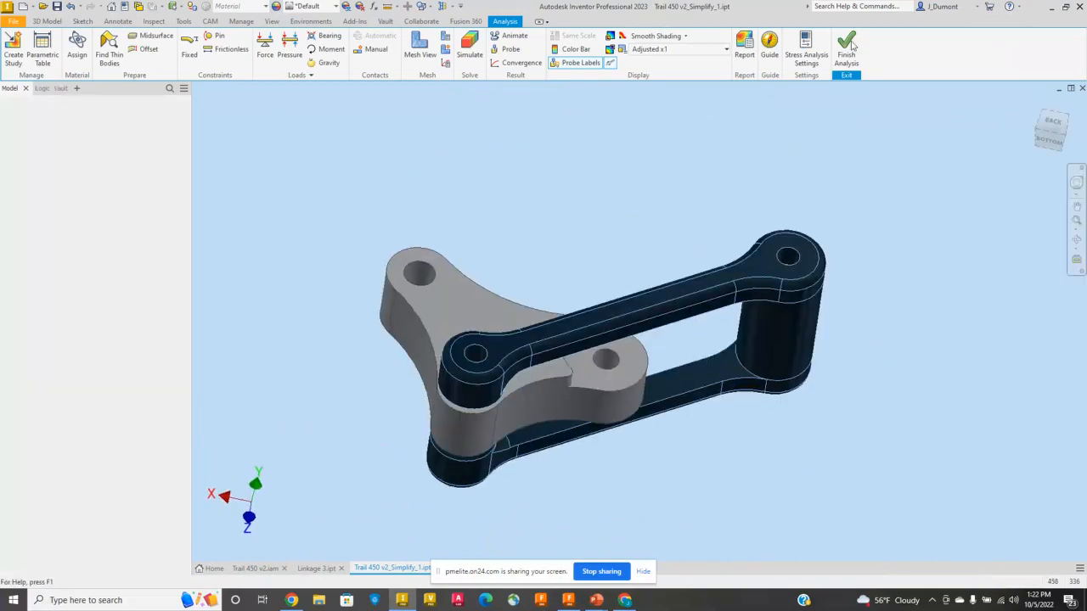
- Finish the simplified part's analysis and create a single-point static analysis with bonded contacts in the Trail 450 v2 assembly
left_click(847, 47)
left_click(335, 397)
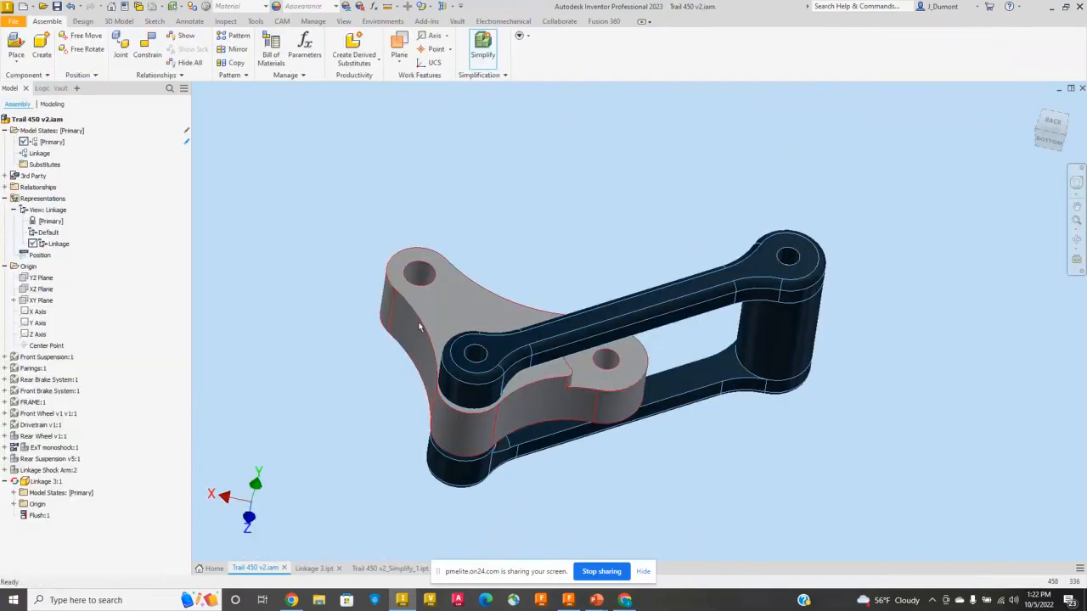
left_click(382, 21)
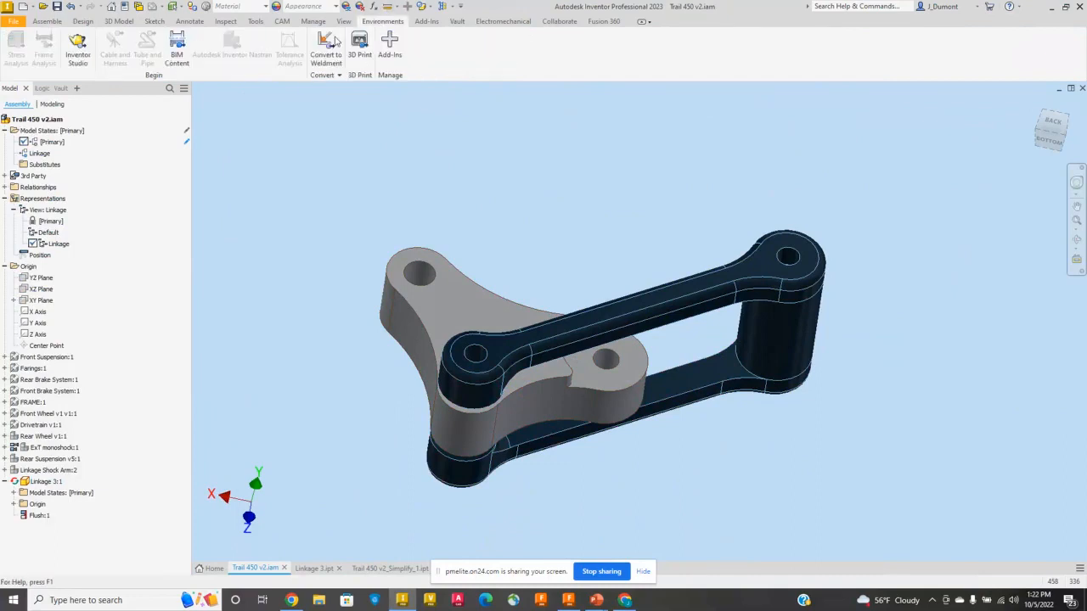
left_click(14, 49)
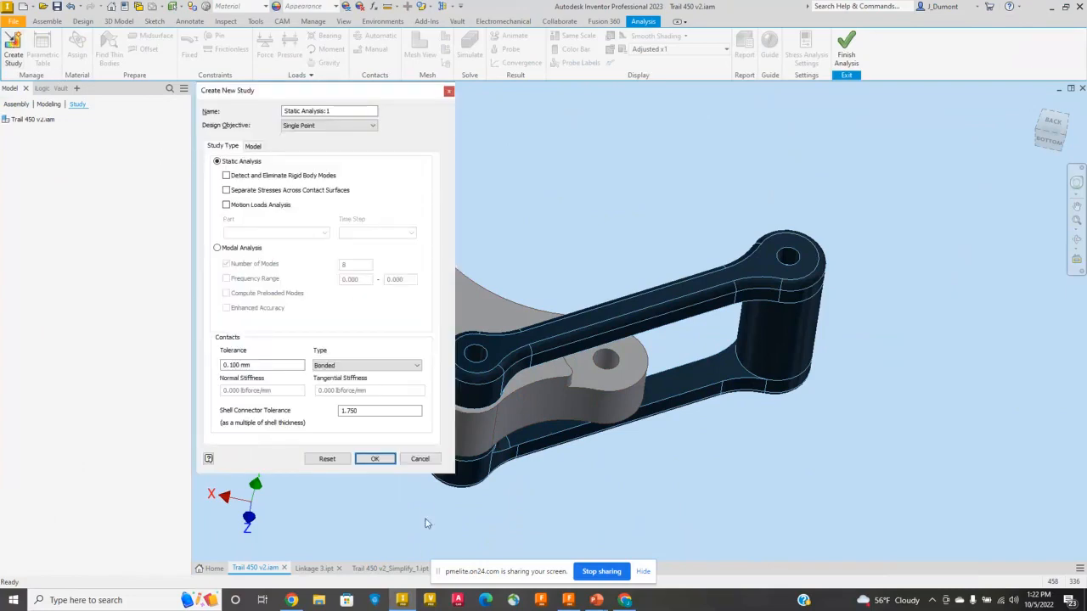
left_click(375, 460)
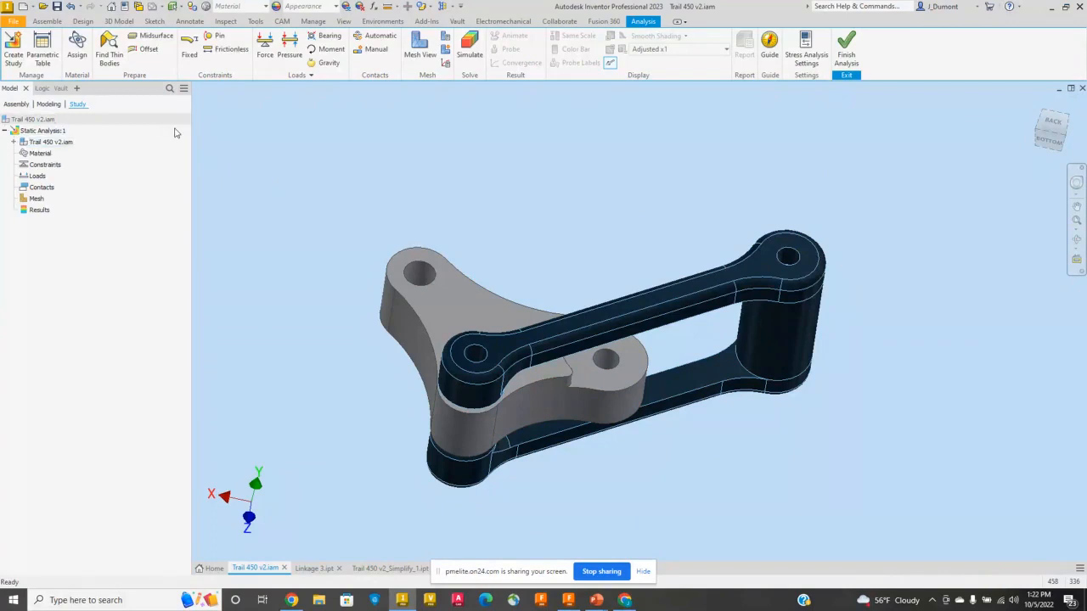
- Look over the assembly's component list in the material assignment, cancel it without changes, and finish the assembly analysis
left_click(82, 52)
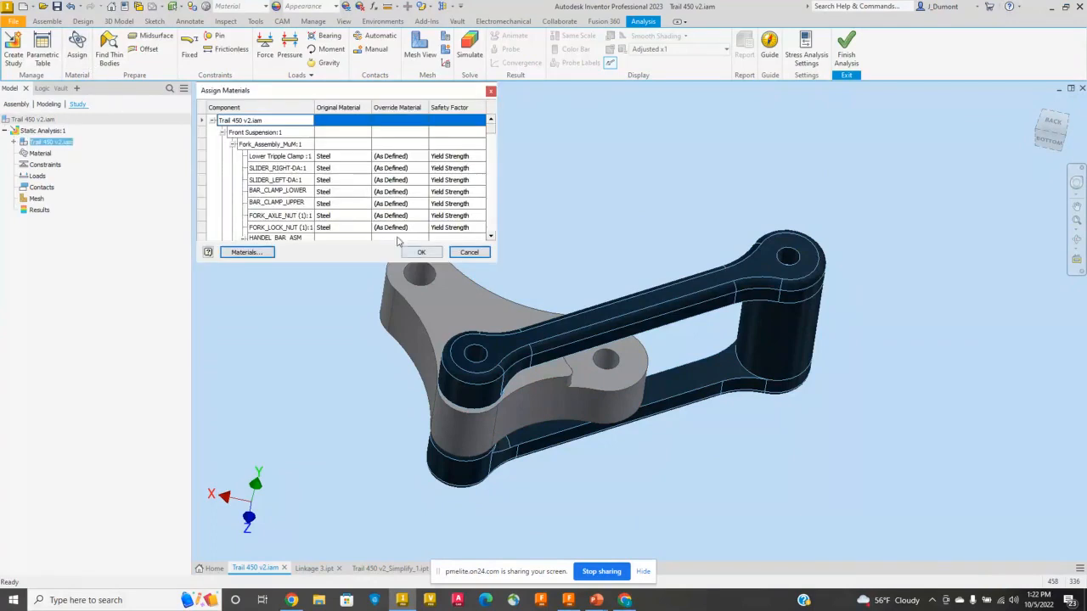
left_click(470, 253)
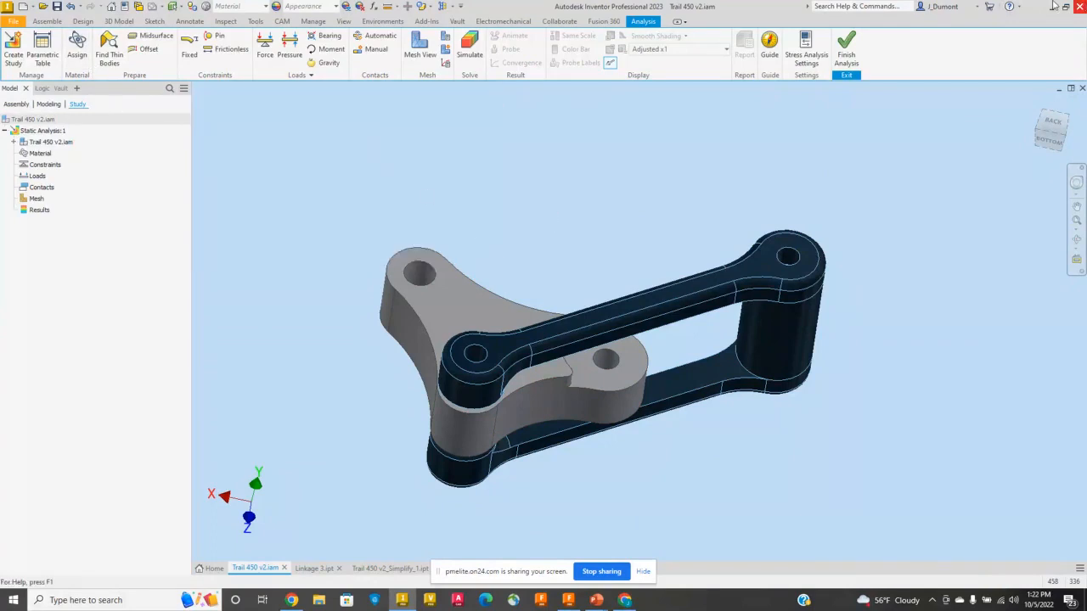
left_click(845, 48)
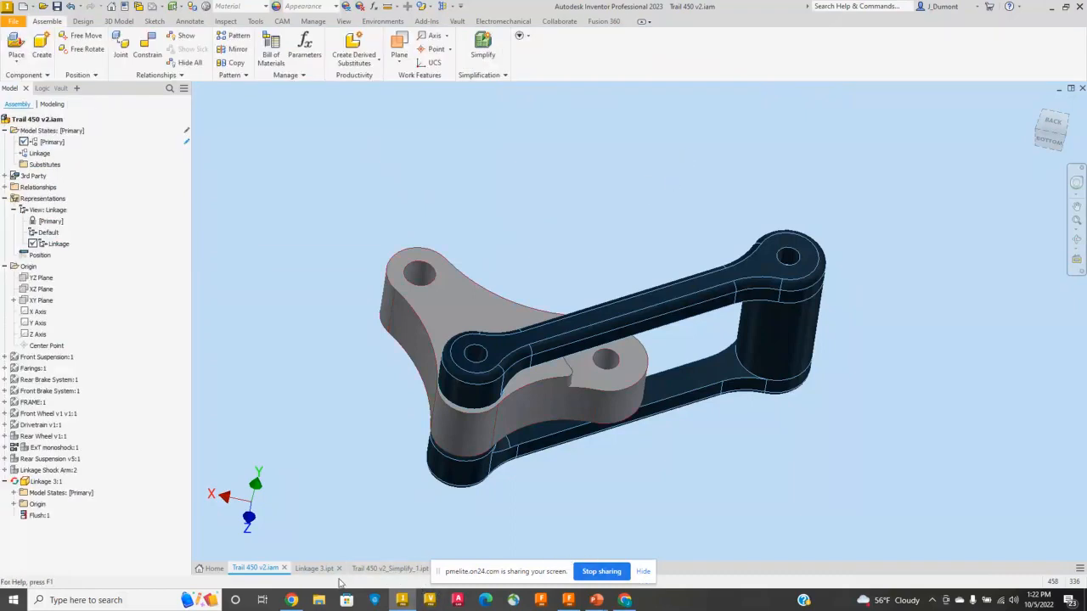
- Return to Trail 450 v2_Simplify_1.ipt, rerun its static analysis, and display the Safety Factor result
left_click(389, 569)
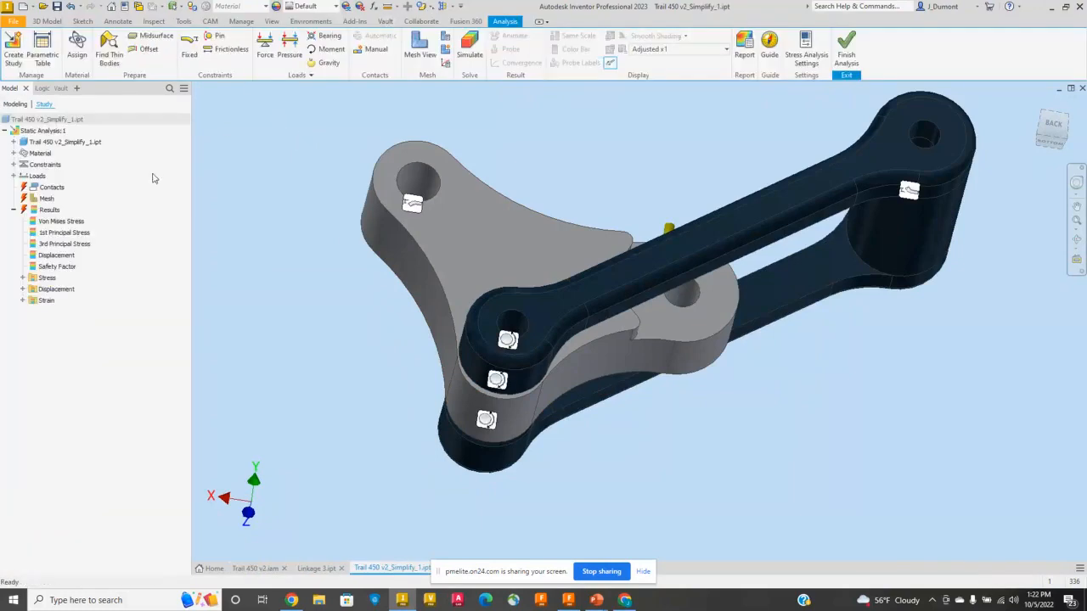
left_click(472, 44)
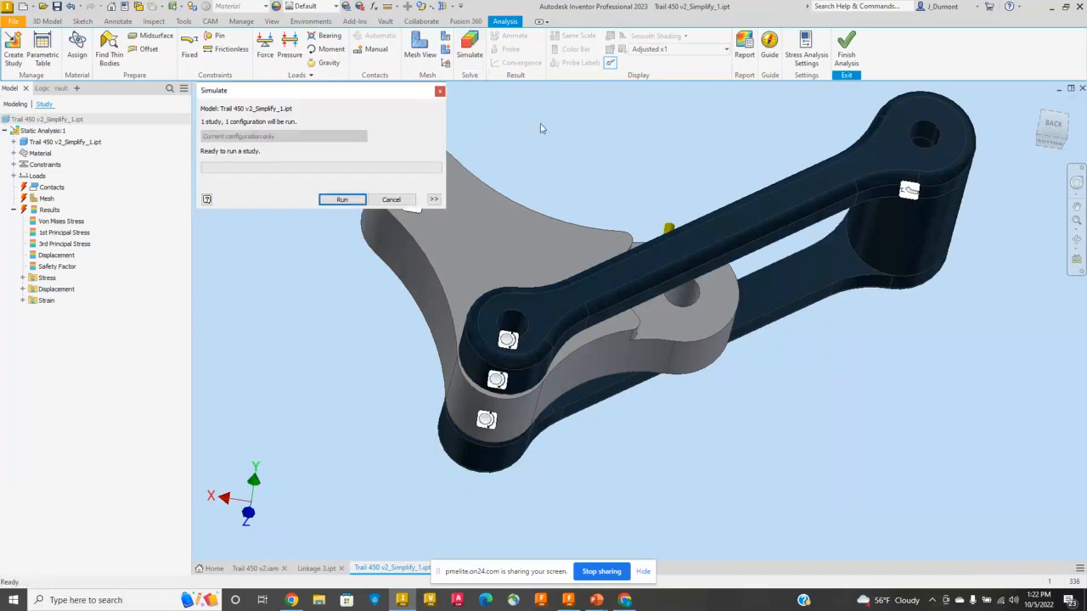
left_click(354, 201)
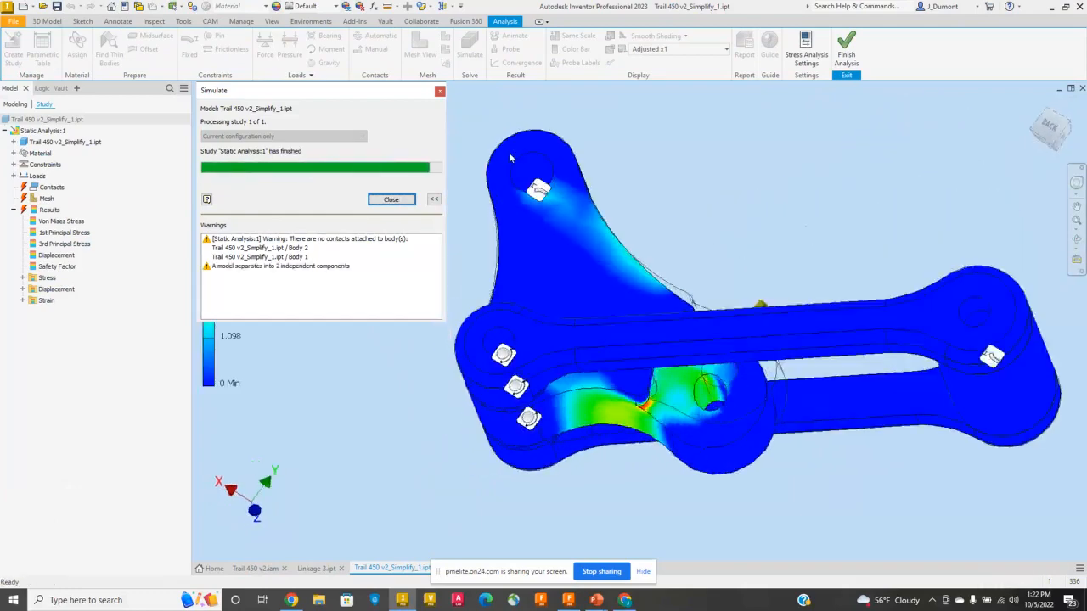
left_click(389, 200)
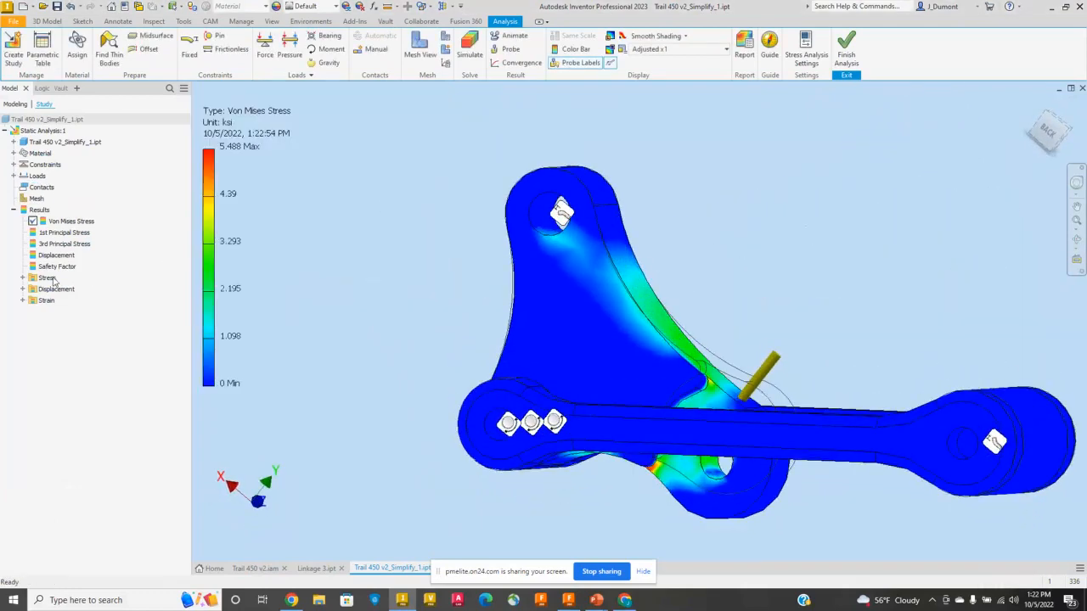
double_click(44, 268)
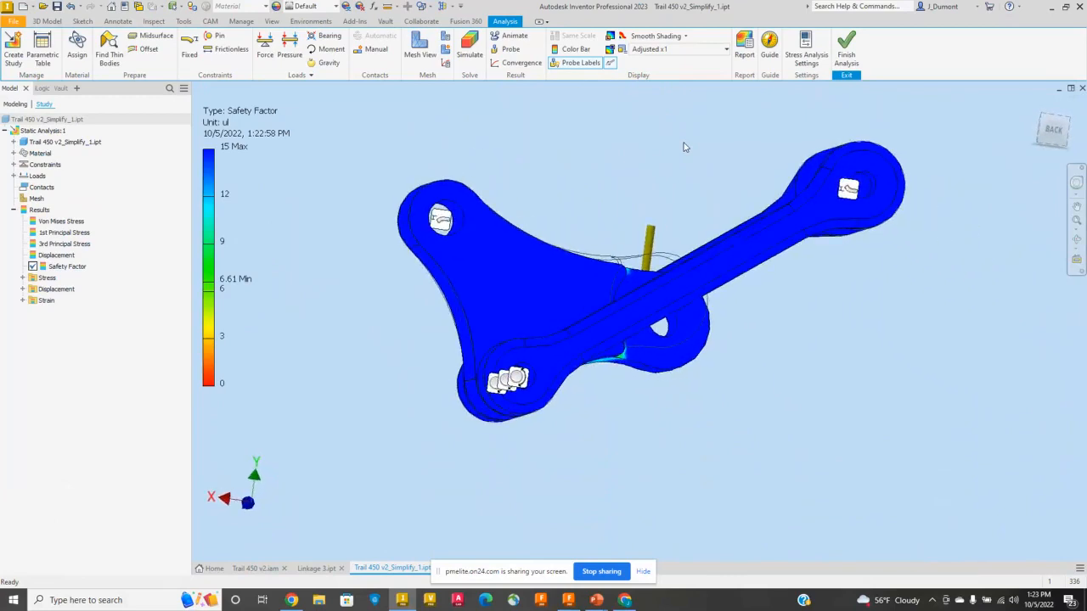
left_click(644, 572)
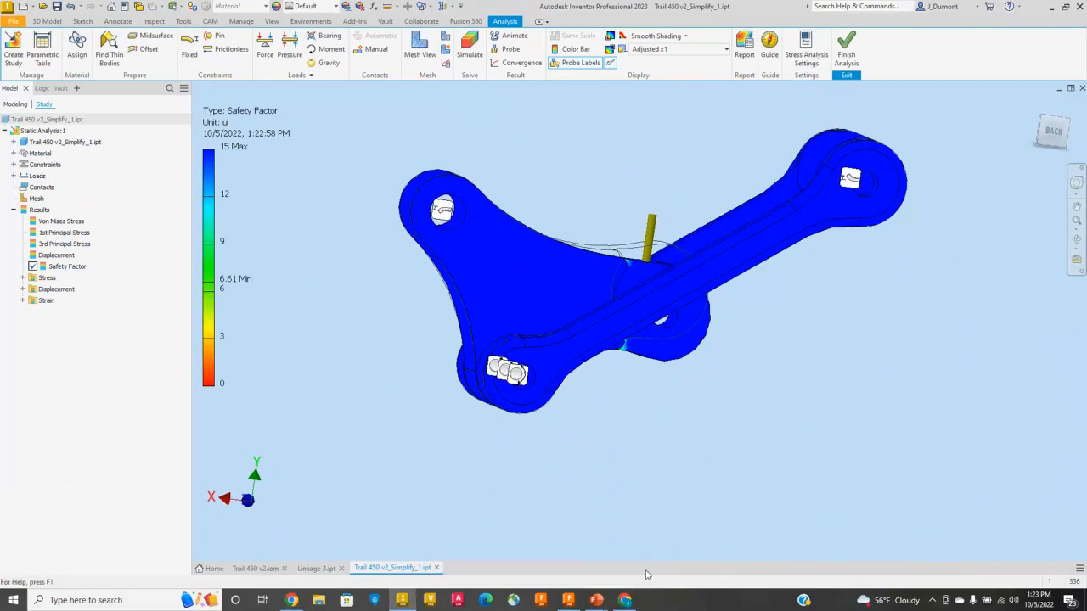
- In Linkage 3, start a sketch on the large raised face, project its edges, and offset the outline inward by about 4 mm
left_click(315, 568)
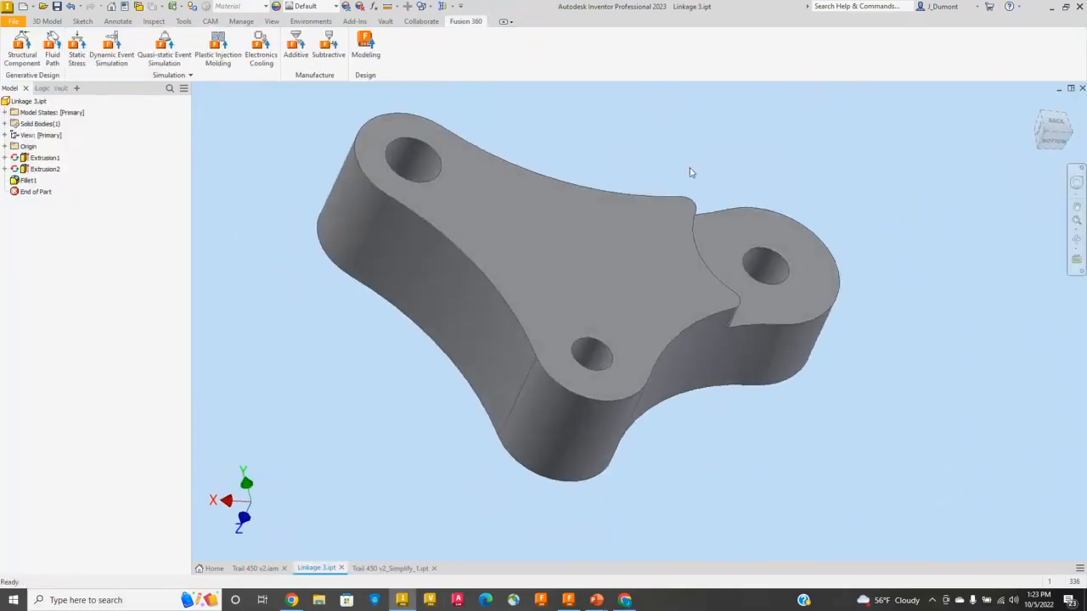
left_click(619, 269)
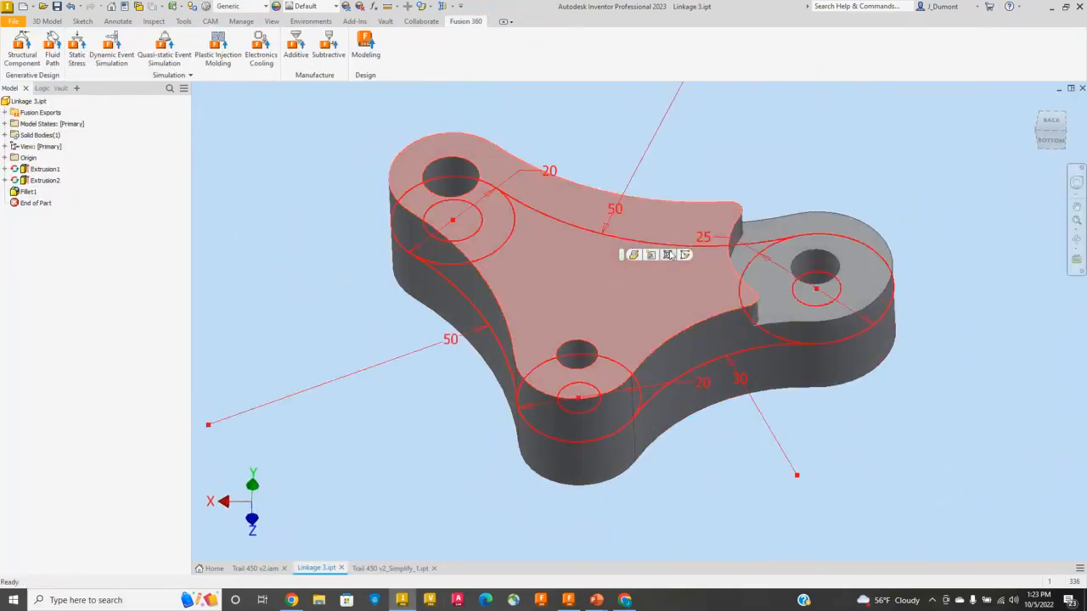
left_click(687, 256)
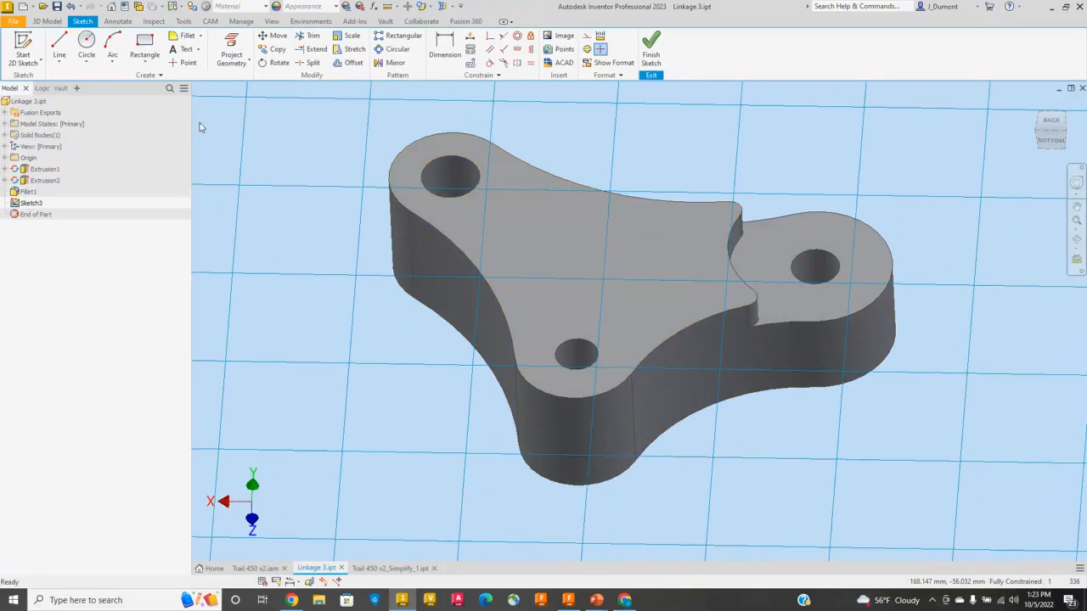
left_click(230, 49)
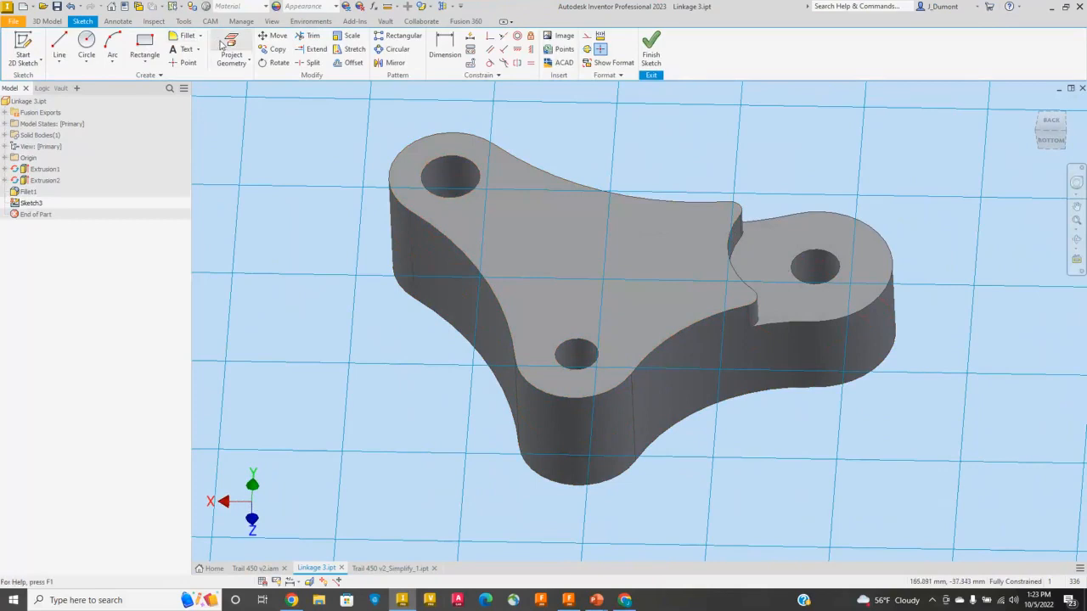
left_click(546, 210)
left_click(348, 63)
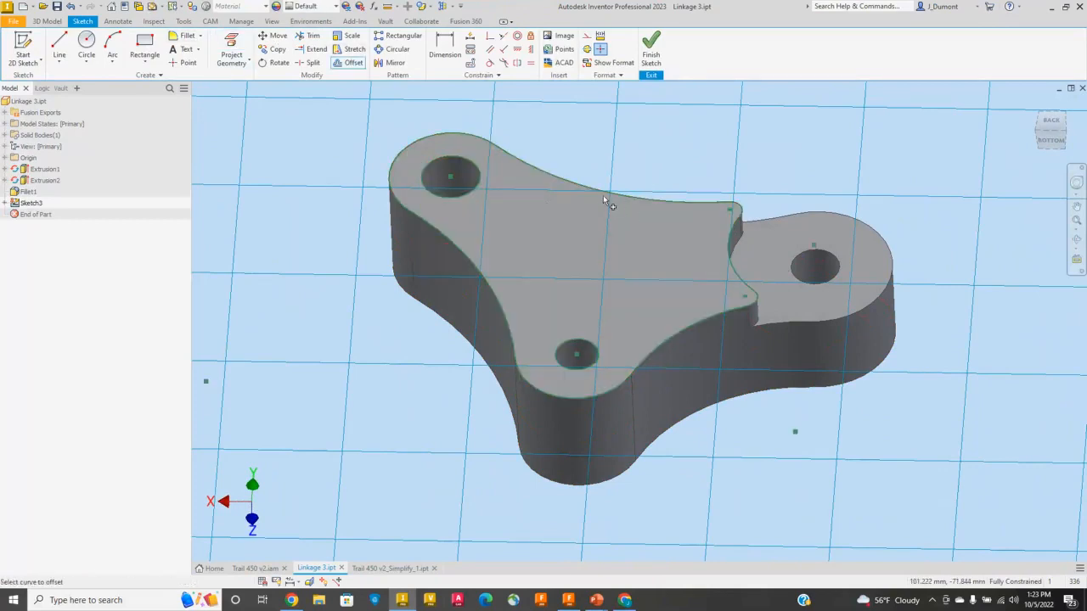
left_click(602, 195)
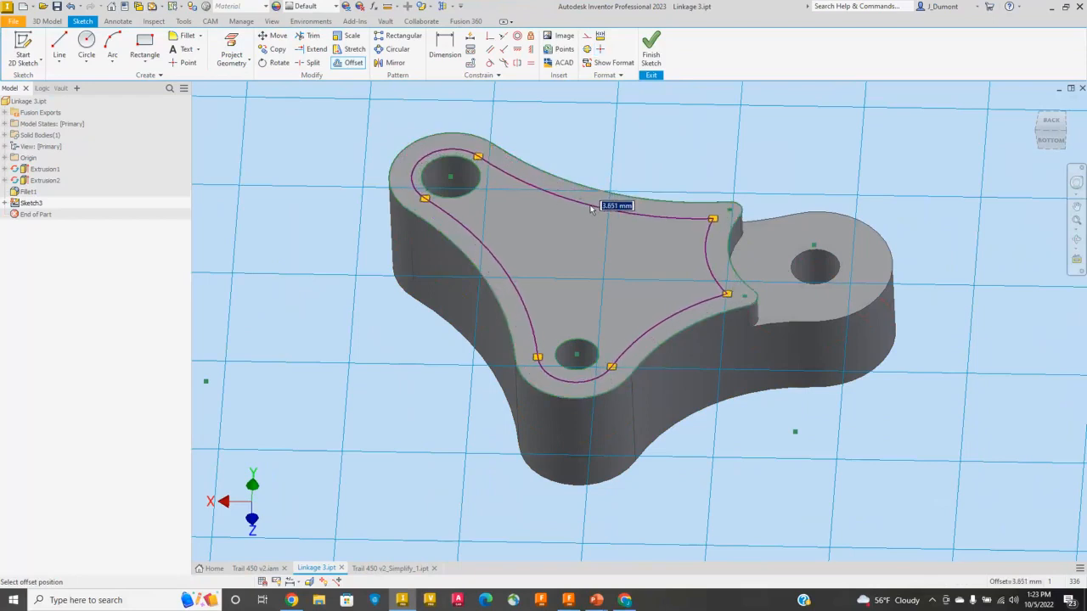
left_click(592, 210)
- Sketch a circle concentric with each of the raised face's two holes, sized to meet the offset outline, and finish the sketch
left_click(87, 42)
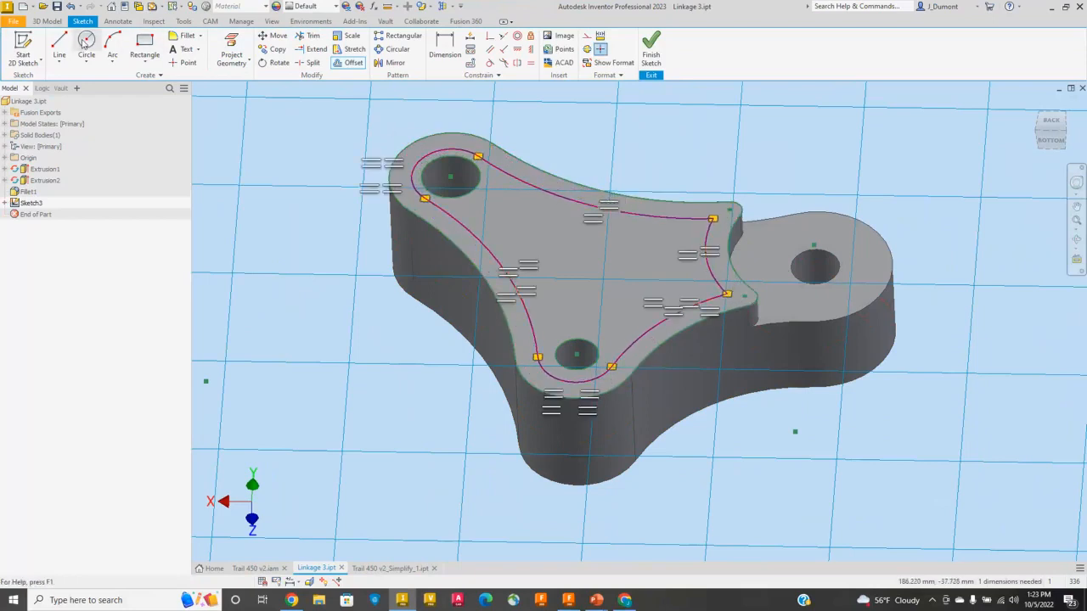
scroll(531, 157, "up", 3)
left_click(385, 195)
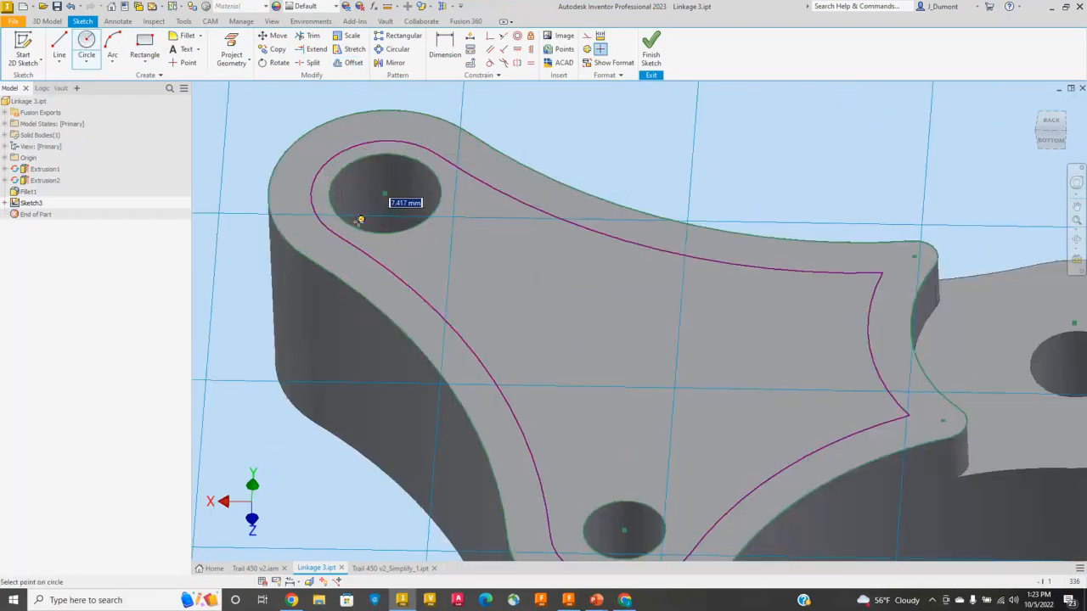
left_click(362, 258)
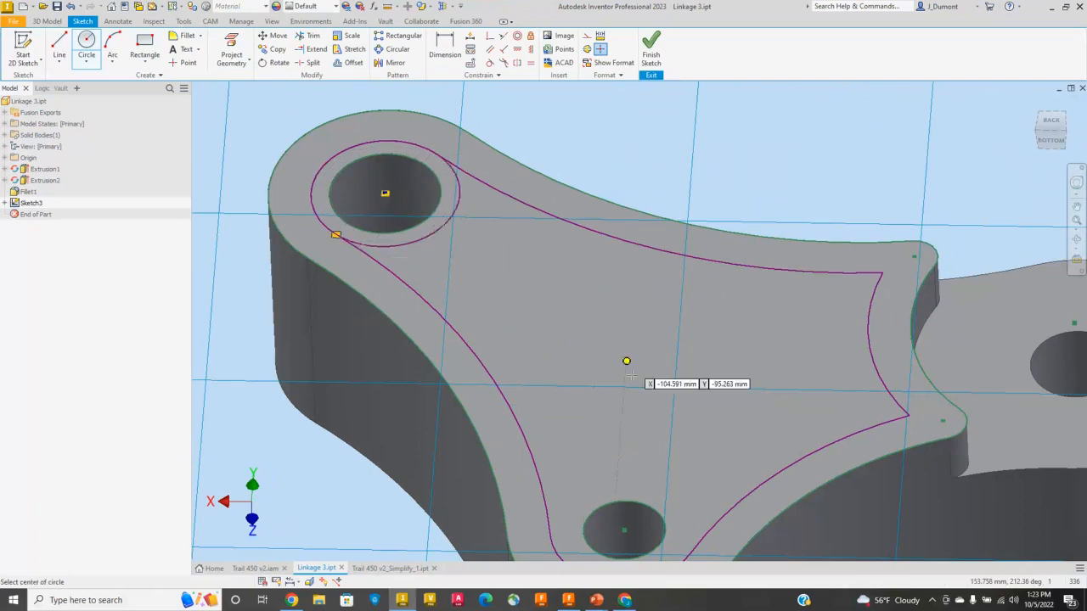
middle_click_drag(626, 359, 558, 311)
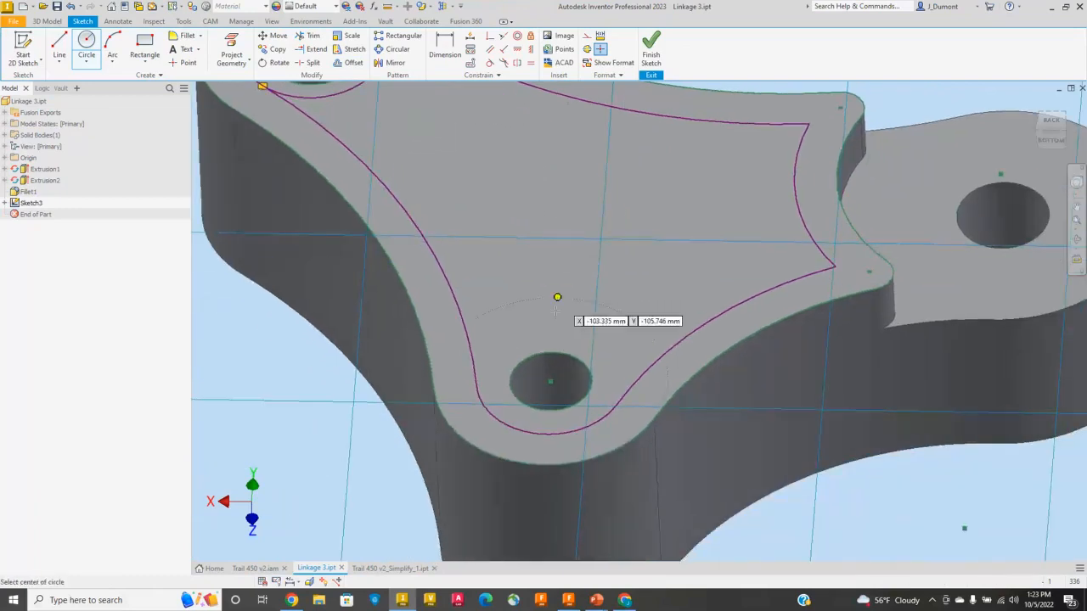
left_click(550, 381)
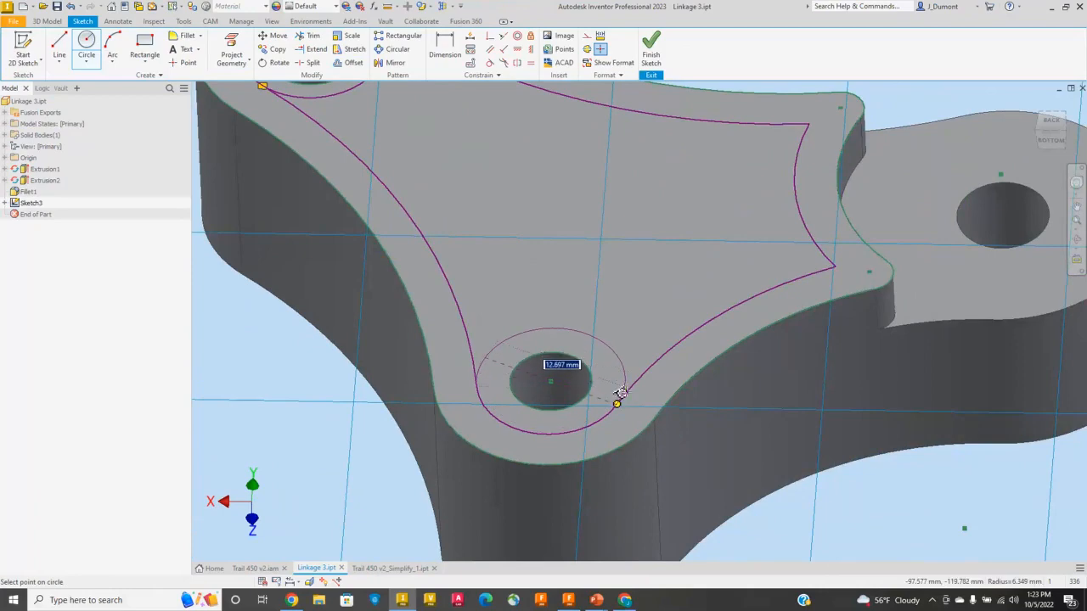
left_click(640, 428)
scroll(639, 255, "down", 5)
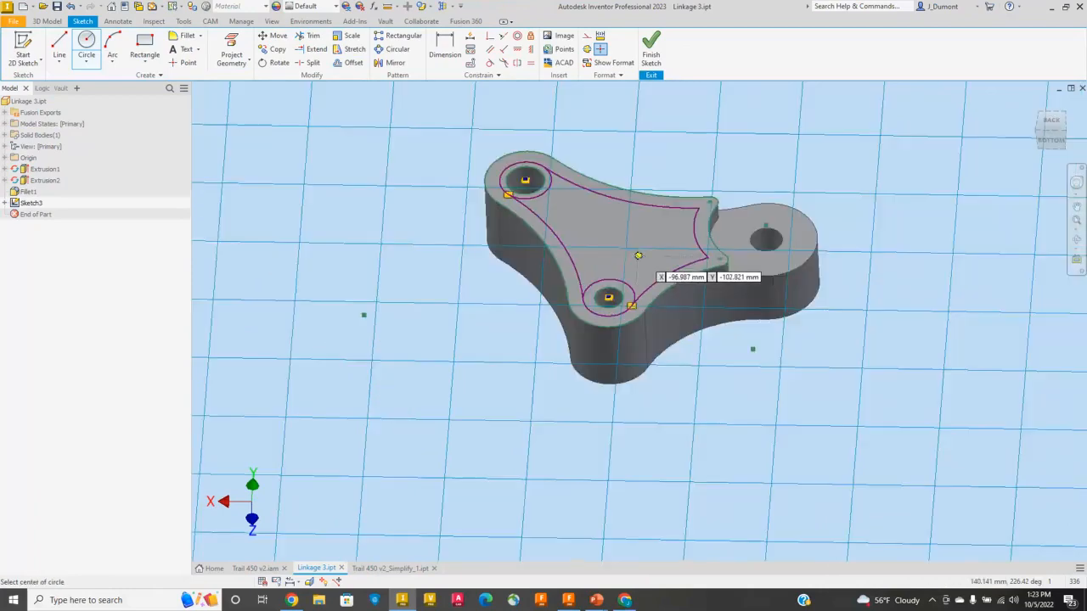
right_click(624, 179)
left_click(661, 180)
scroll(620, 200, "up", 5)
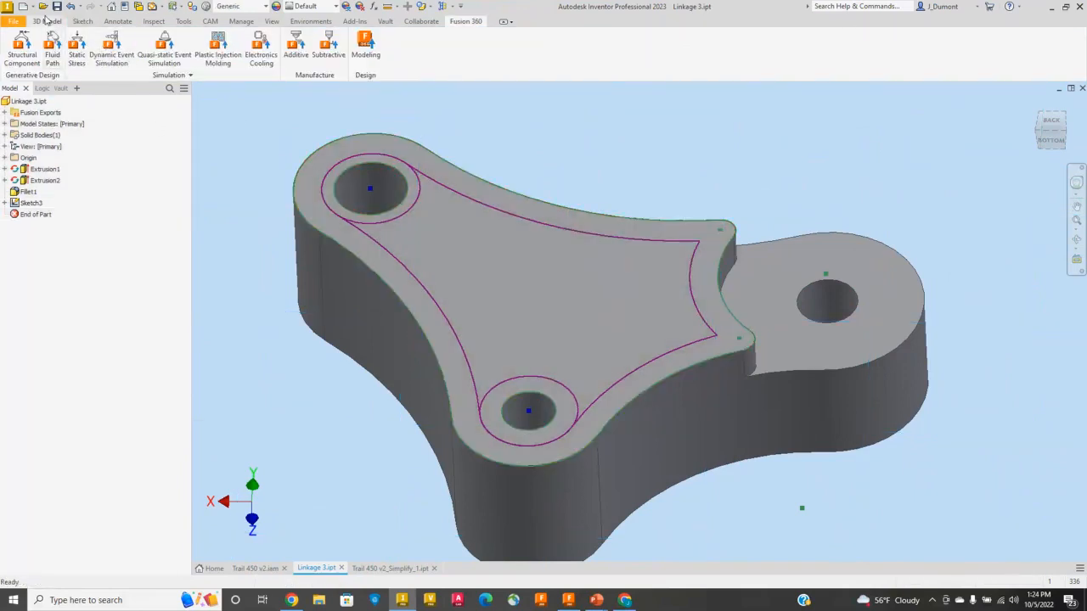
- Extrude the inner profile between the two circles 6 mm into the linkage as a cut, forming a pocket
left_click(47, 22)
left_click(92, 51)
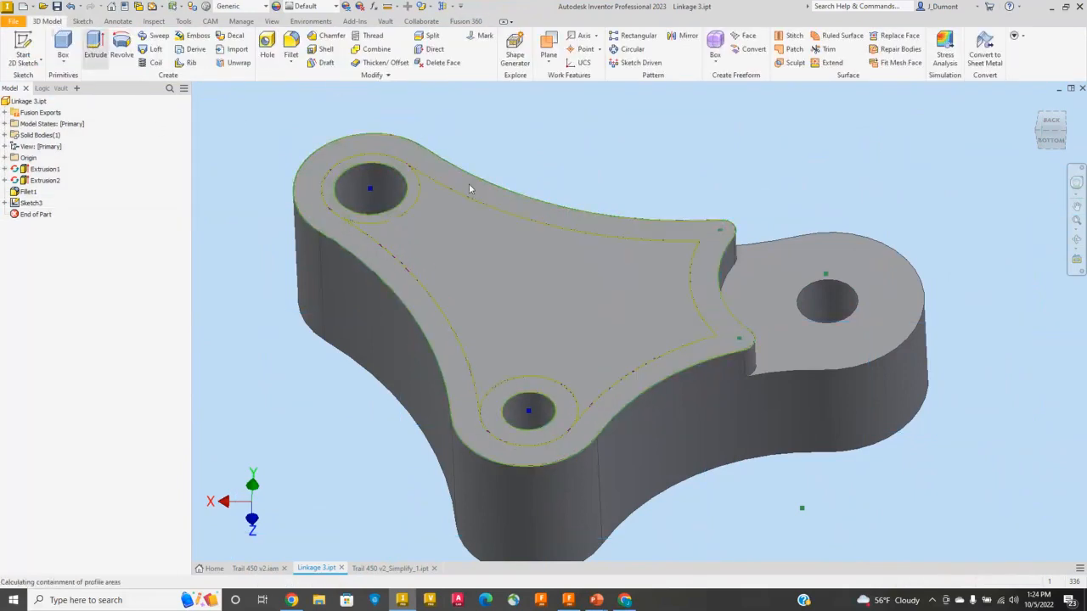
left_click(449, 241)
middle_click_drag(661, 148, 794, 131)
left_click_drag(674, 204, 665, 269)
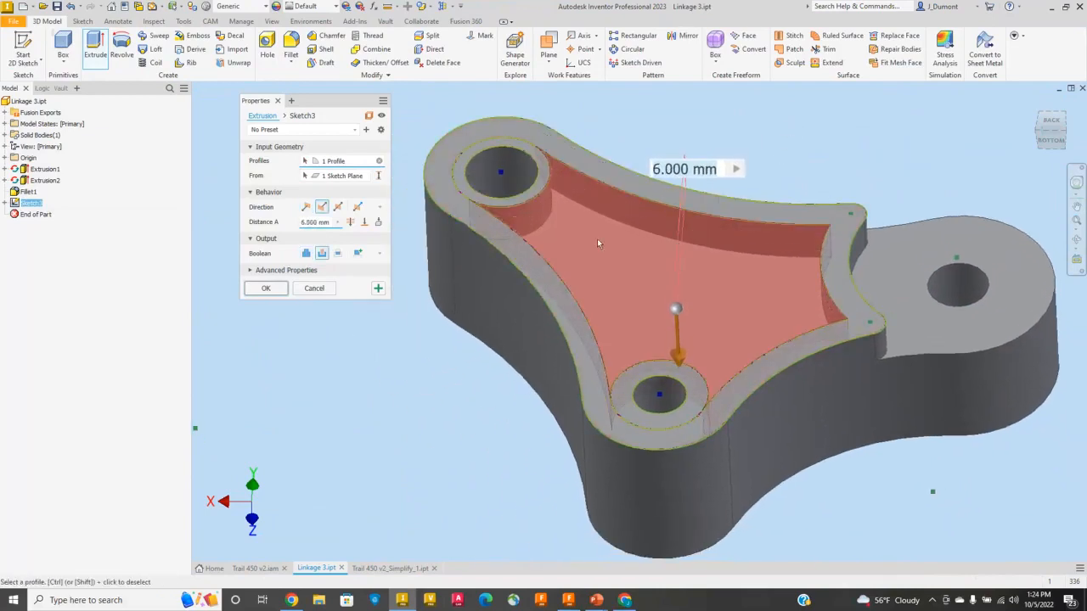
left_click(265, 289)
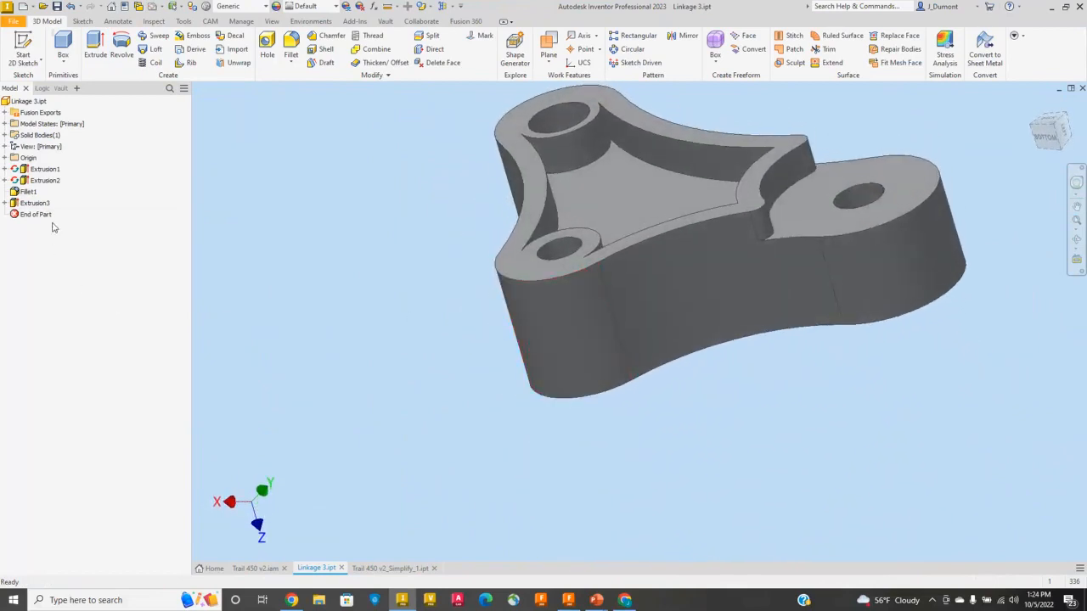
- Roll the End of Part marker back above Fillet1 and mirror the stepped cut Extrusion2 about the XY Plane
left_click_drag(42, 215, 34, 194)
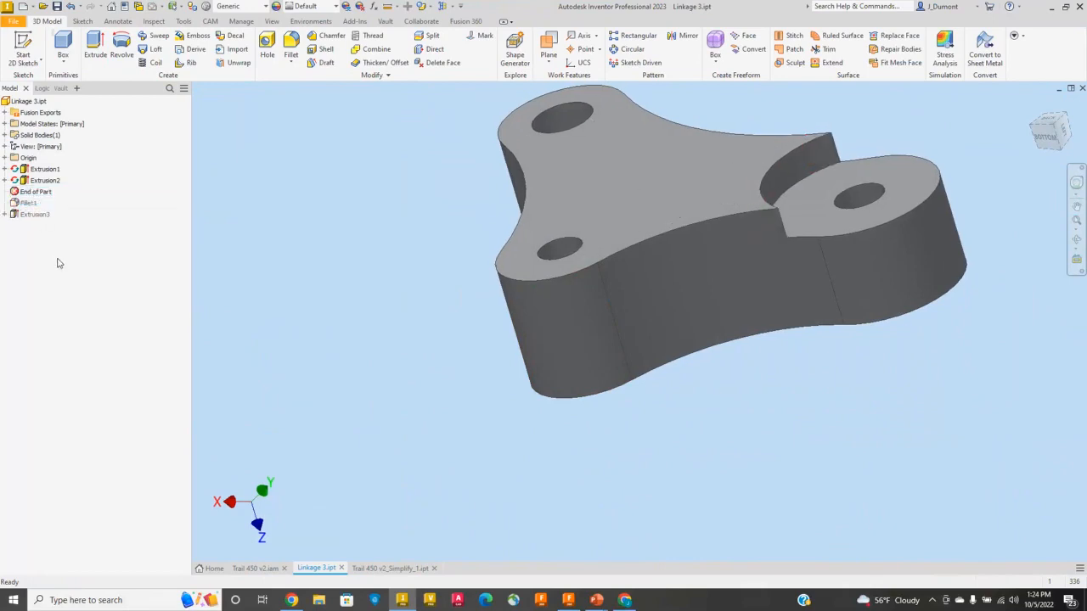
left_click(689, 38)
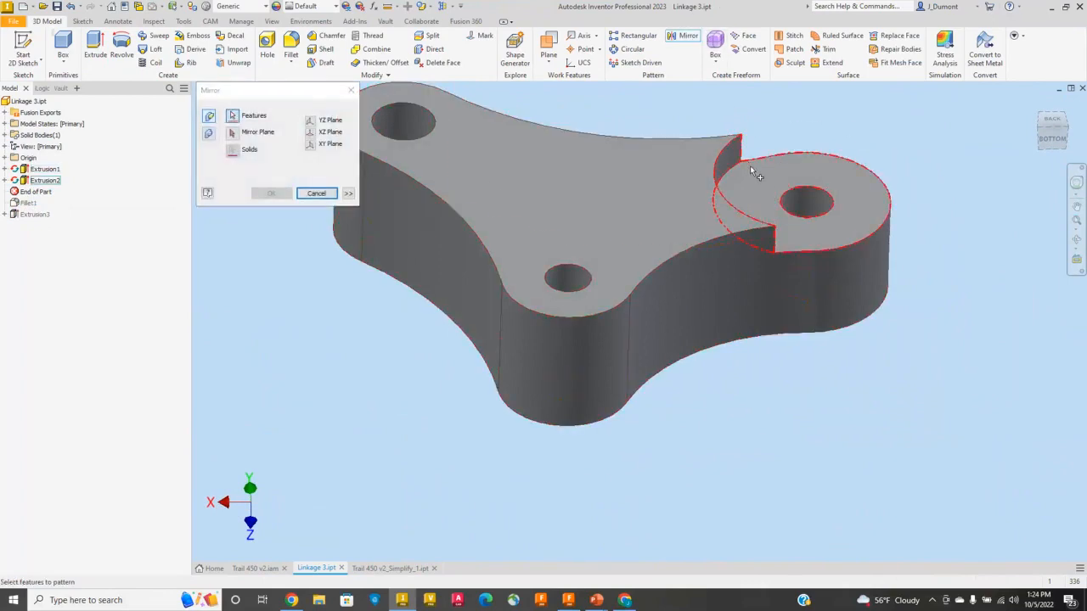
left_click(750, 165)
left_click(313, 144)
left_click(271, 194)
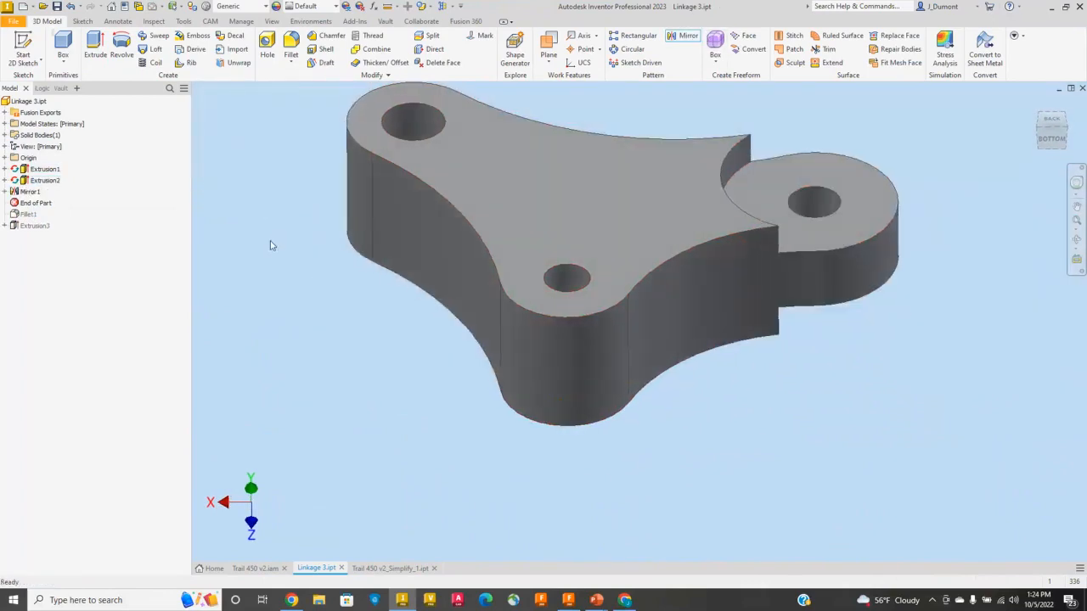
- Restore the End of Part marker to the end of the feature history and reorder Mirror1 to follow Extrusion3
left_click_drag(34, 203, 31, 231)
middle_click_drag(418, 232, 415, 228, "shift")
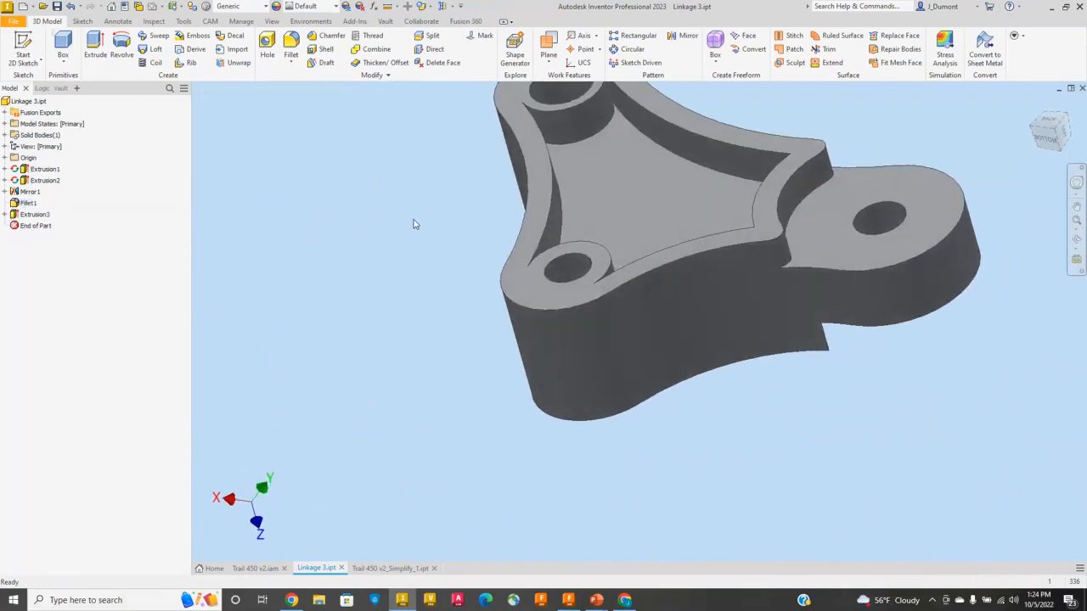
left_click(29, 192)
left_click_drag(28, 206, 32, 228)
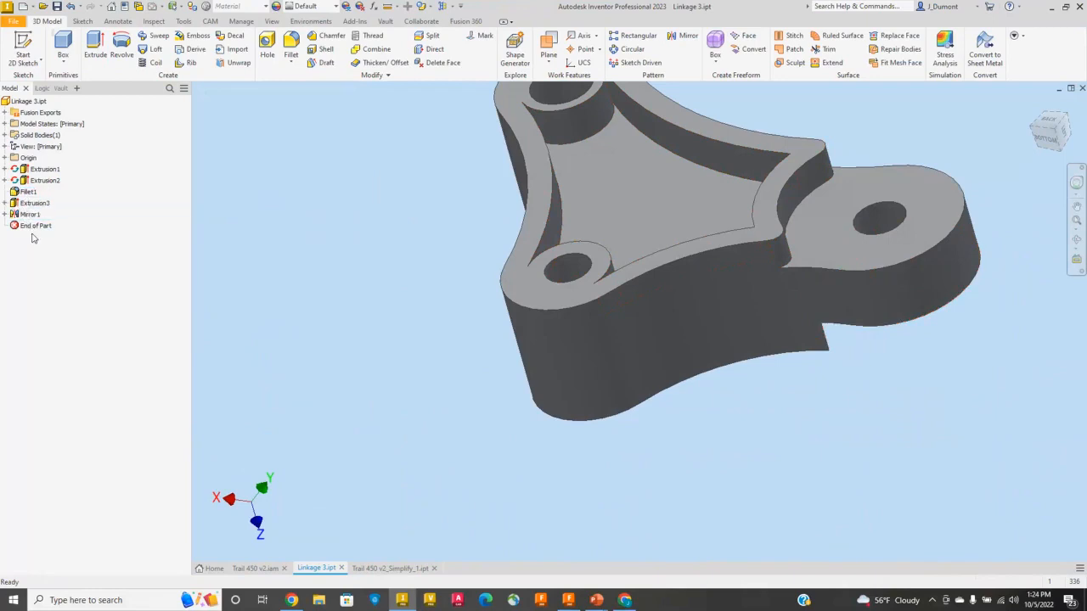
- Edit Mirror1 to also mirror Fillet1 and the pocket cut Extrusion3 about the XY Plane
right_click(29, 214)
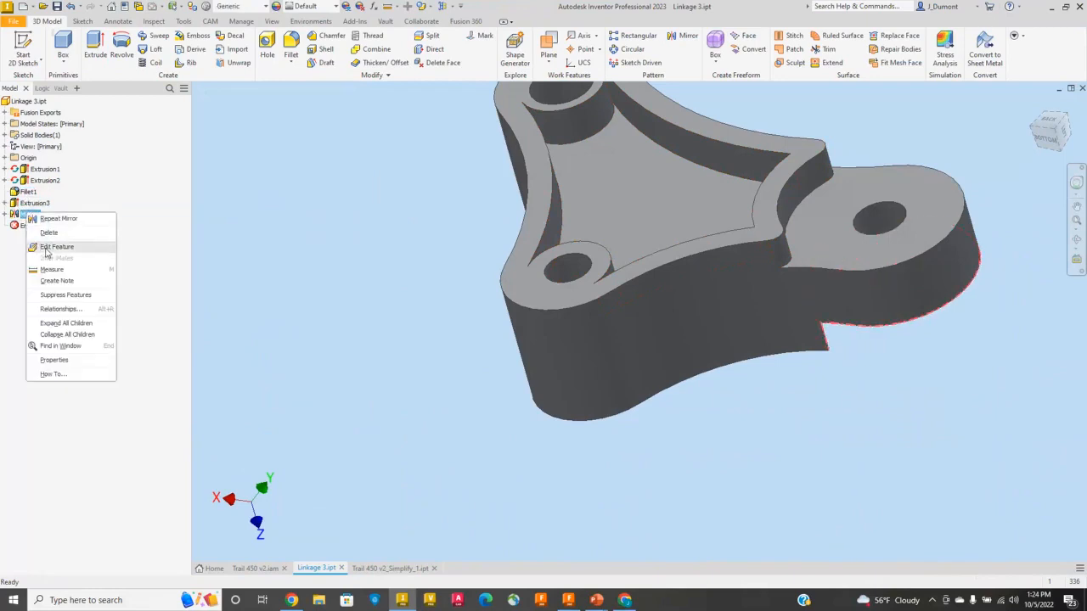
left_click(48, 251)
left_click(231, 118)
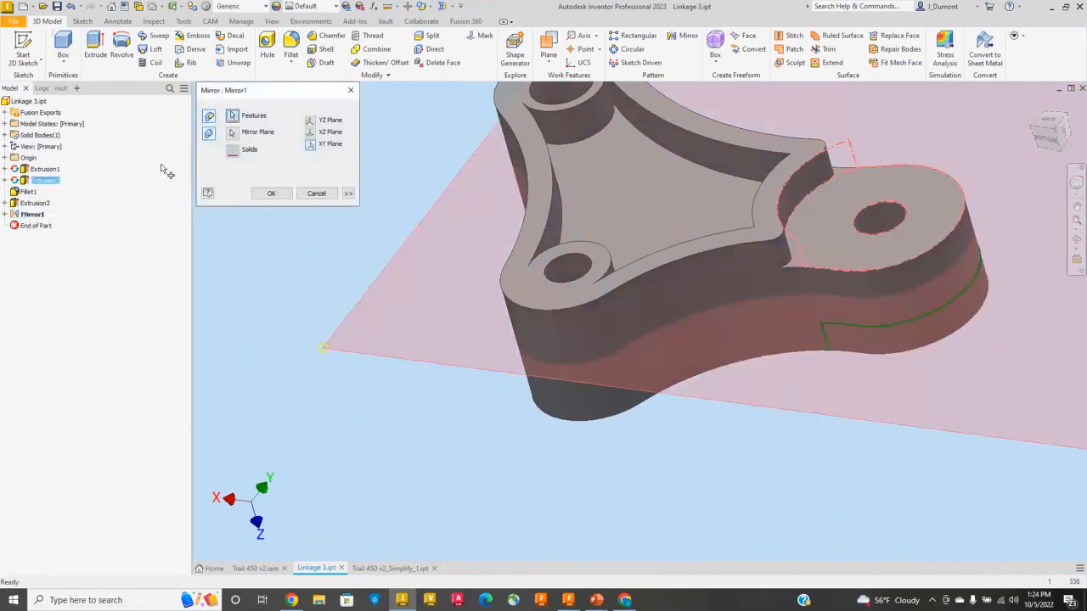
left_click(29, 192)
left_click(32, 204)
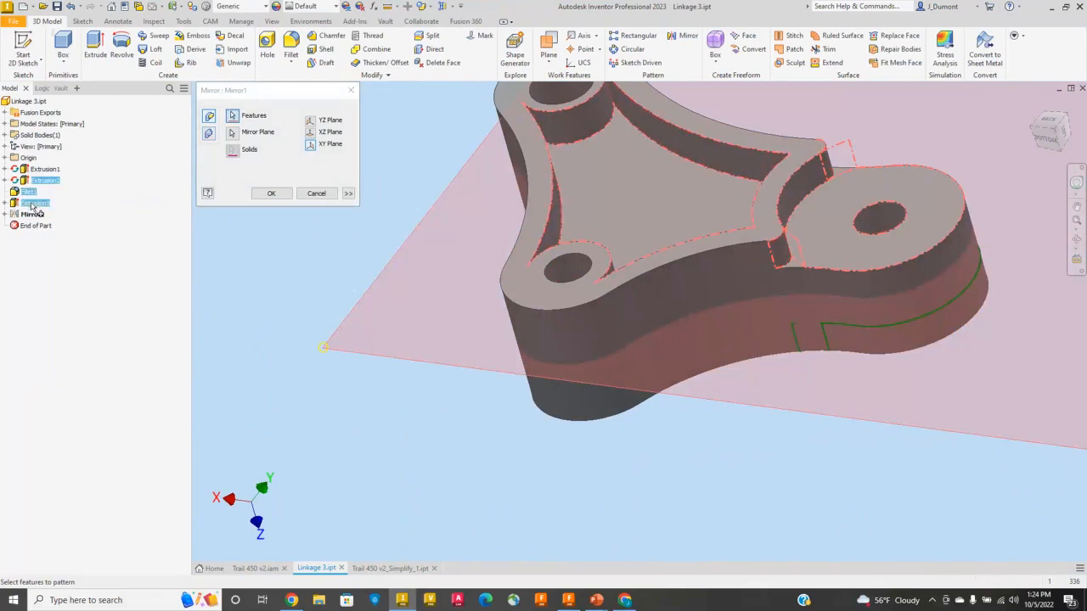
left_click(270, 193)
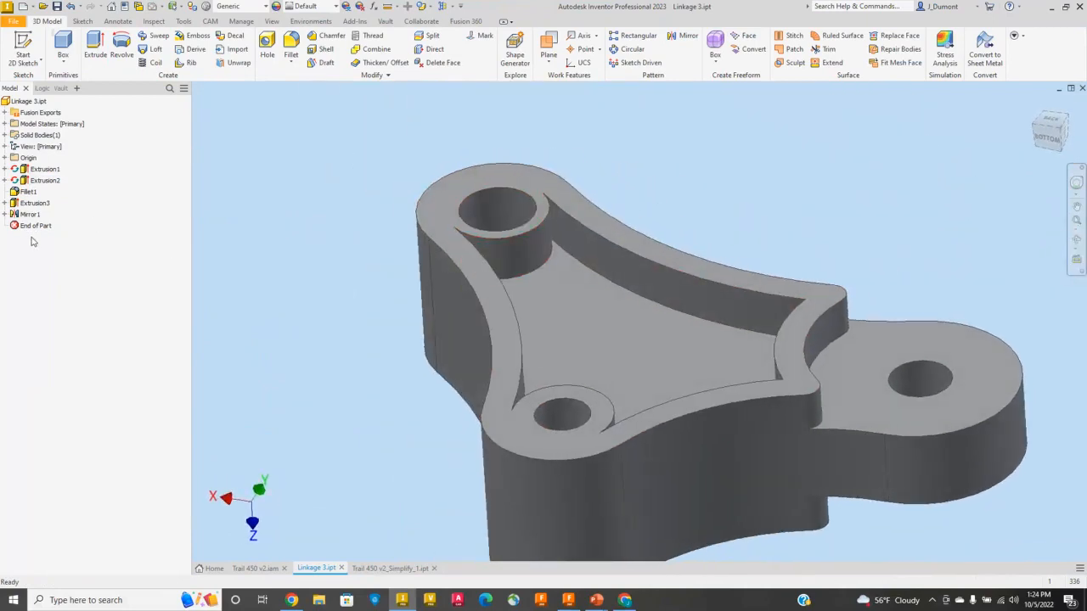
- Roll the End of Part marker back above Mirror1 and fillet the pocket's six vertical corner edges with a 2 mm radius
left_click_drag(28, 220, 30, 210)
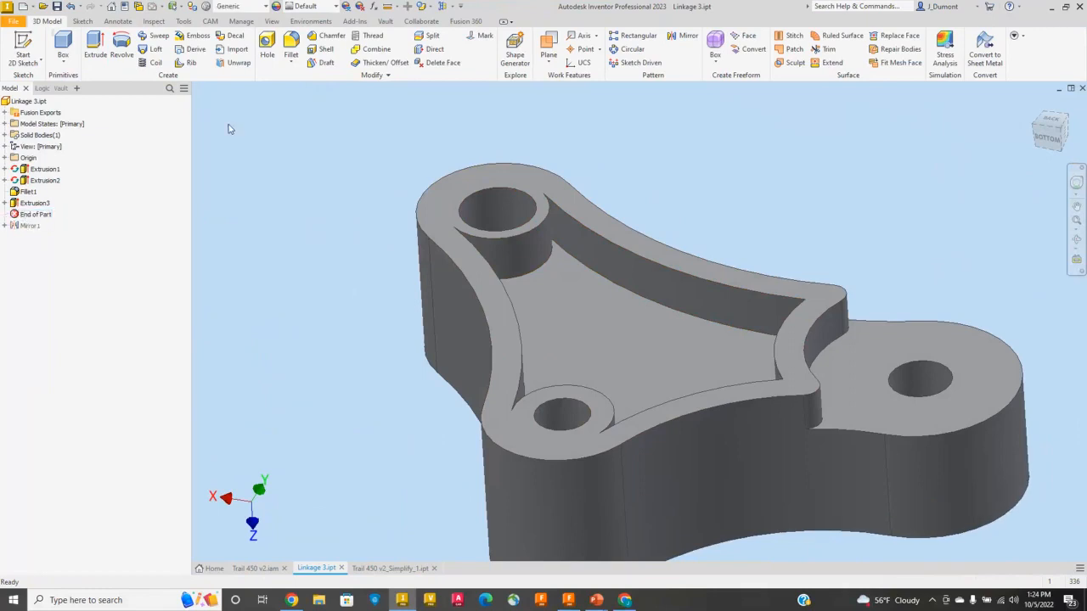
left_click(292, 42)
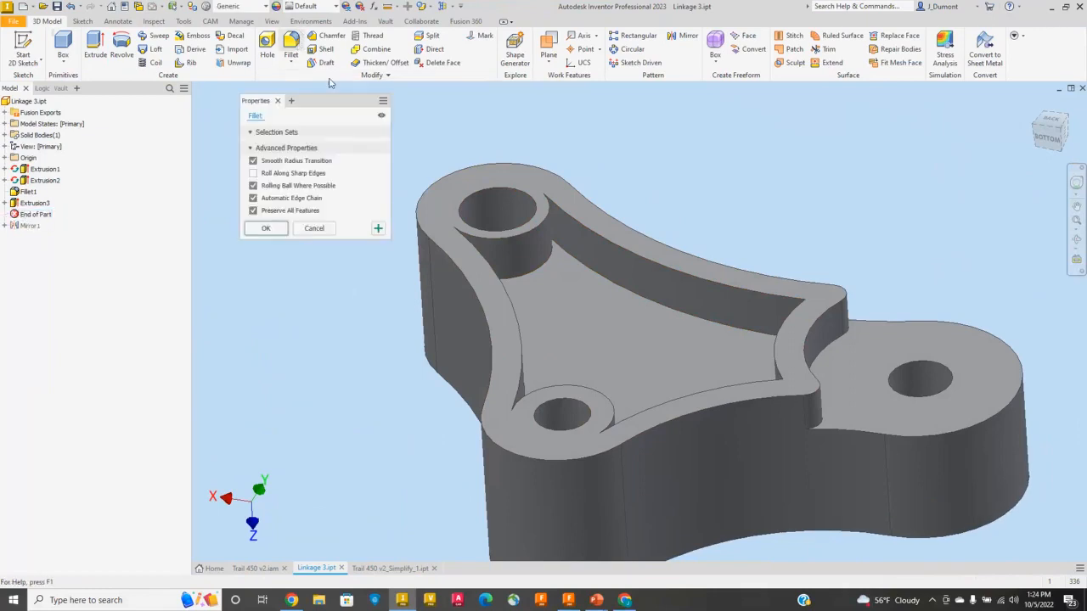
left_click(456, 245)
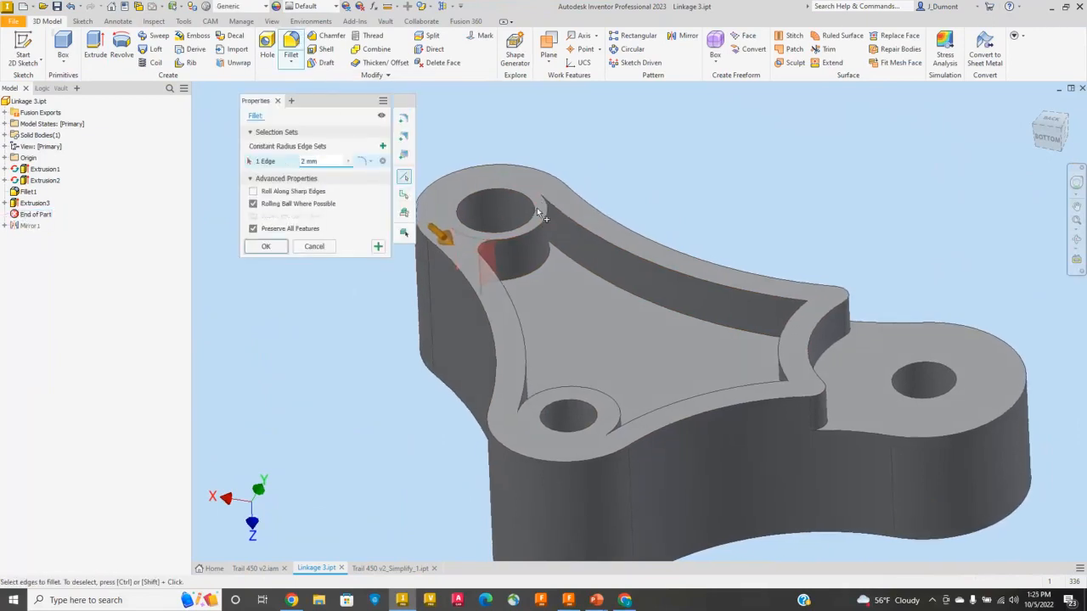
left_click(539, 207)
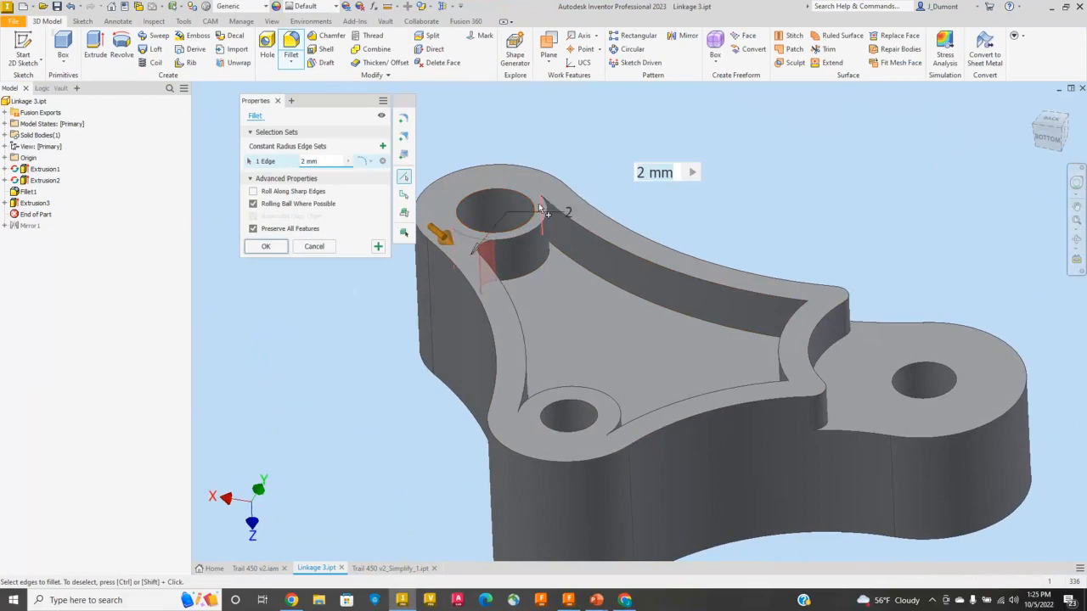
left_click(519, 429)
left_click(608, 447)
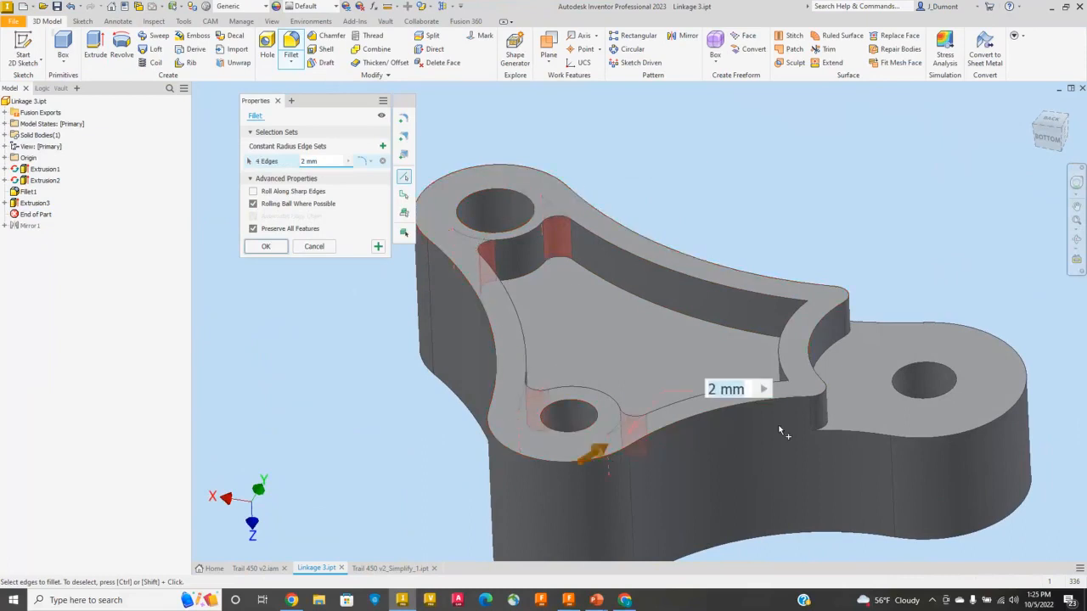
left_click(797, 343)
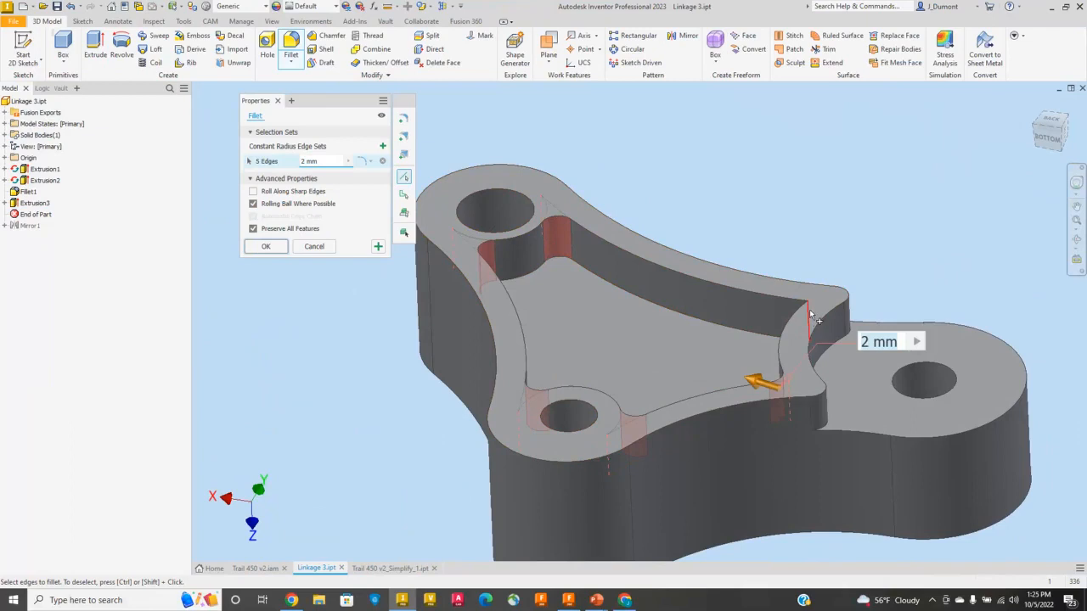
left_click(776, 297)
left_click(262, 248)
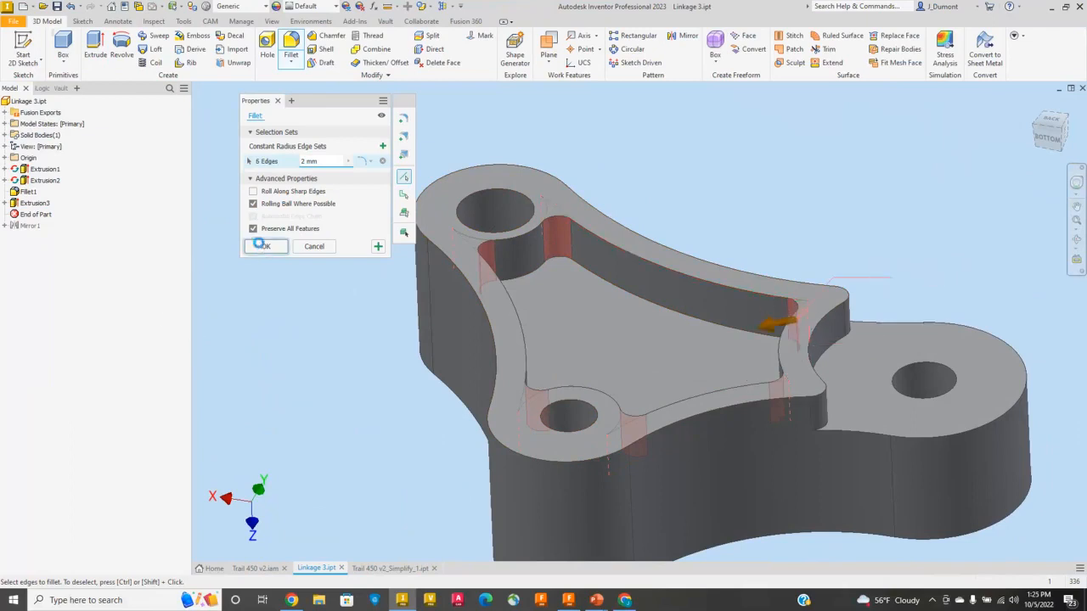
- Move the End of Part marker below Mirror1 and add the pocket corner fillet Fillet2 to the mirrored features
left_click_drag(38, 233, 40, 242)
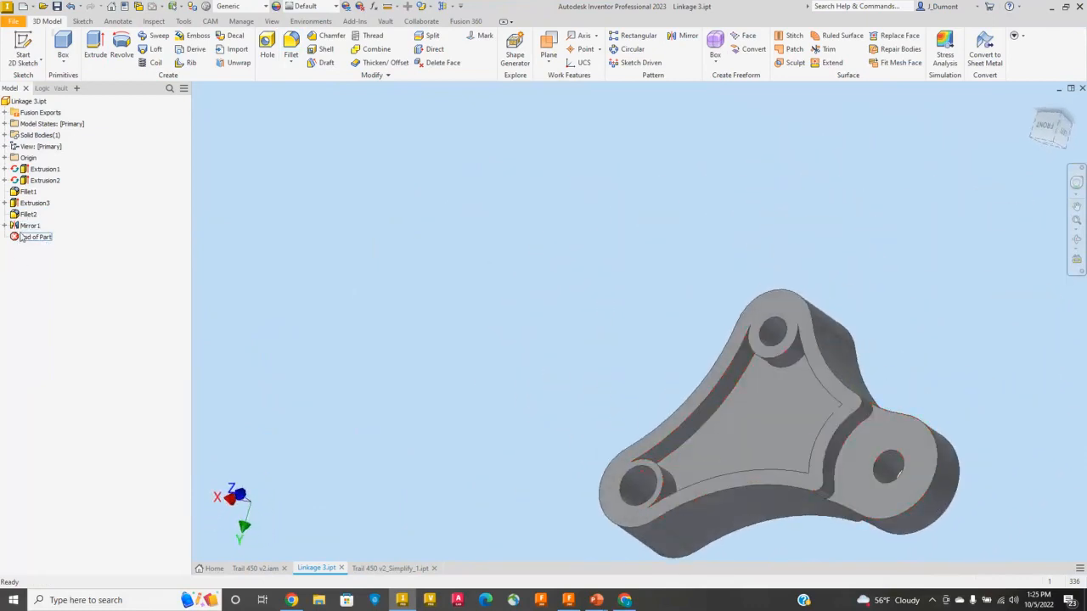
right_click(25, 226)
left_click(50, 261)
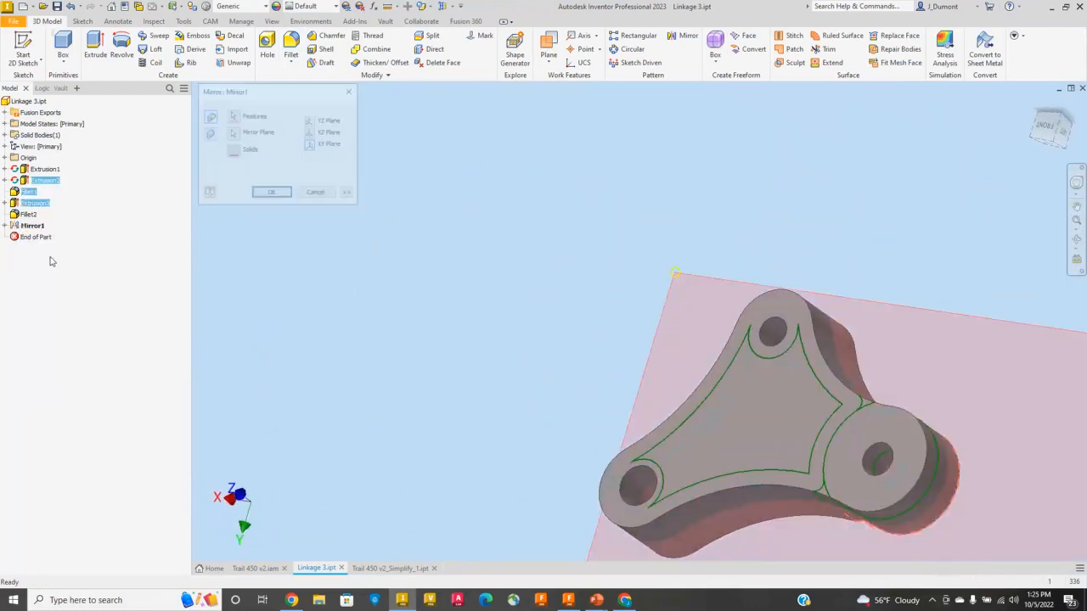
left_click(233, 117)
left_click(28, 216)
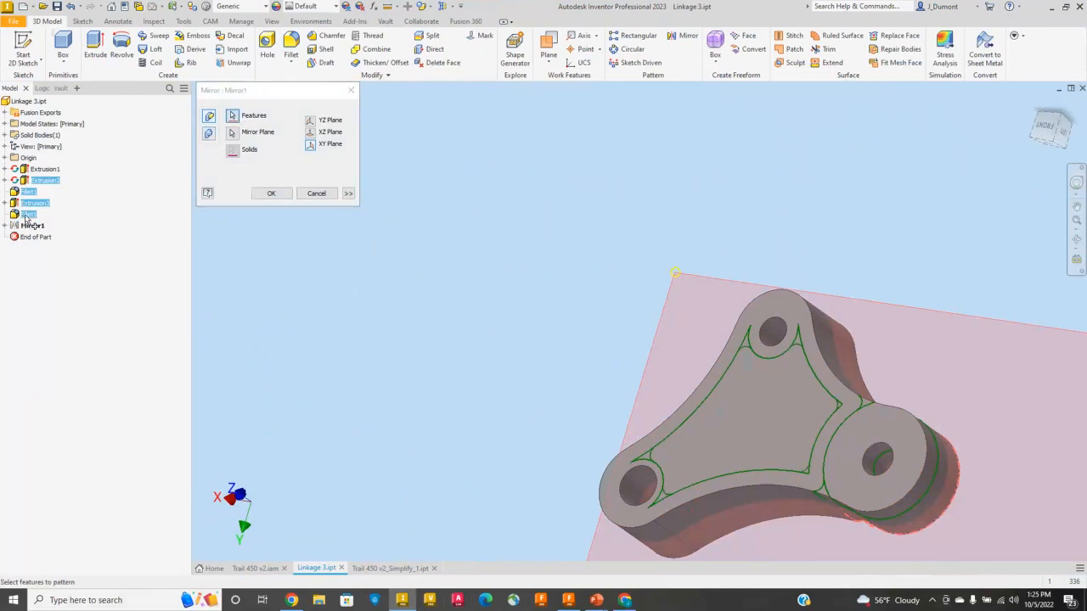
left_click(280, 194)
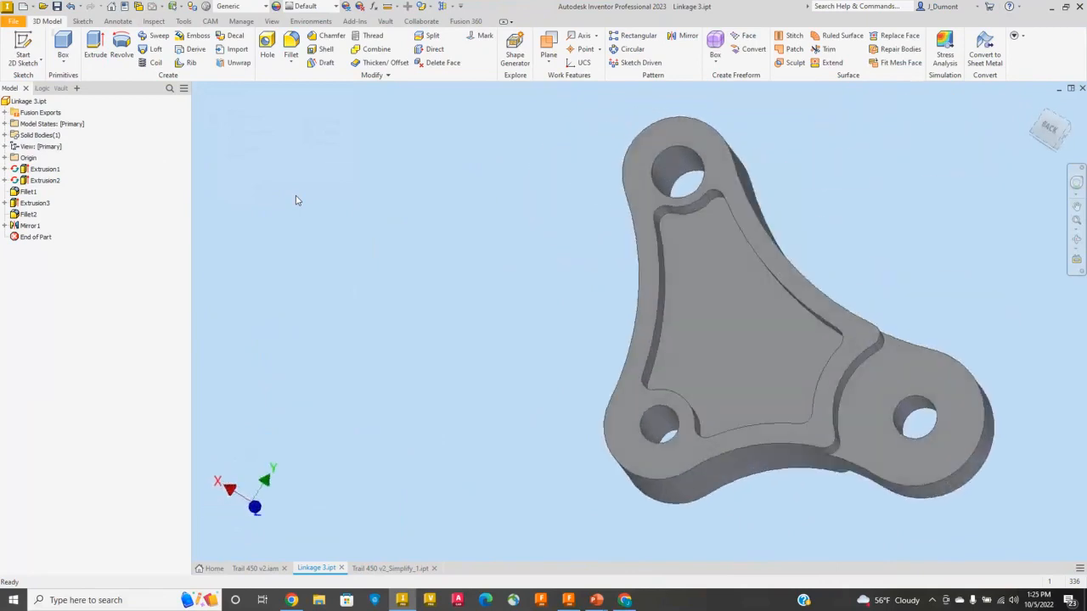
- In Trail 450 v2_Simplify_1, rerun Static Analysis:1 on the pocketed linkage and examine the Safety Factor result
left_click(390, 568)
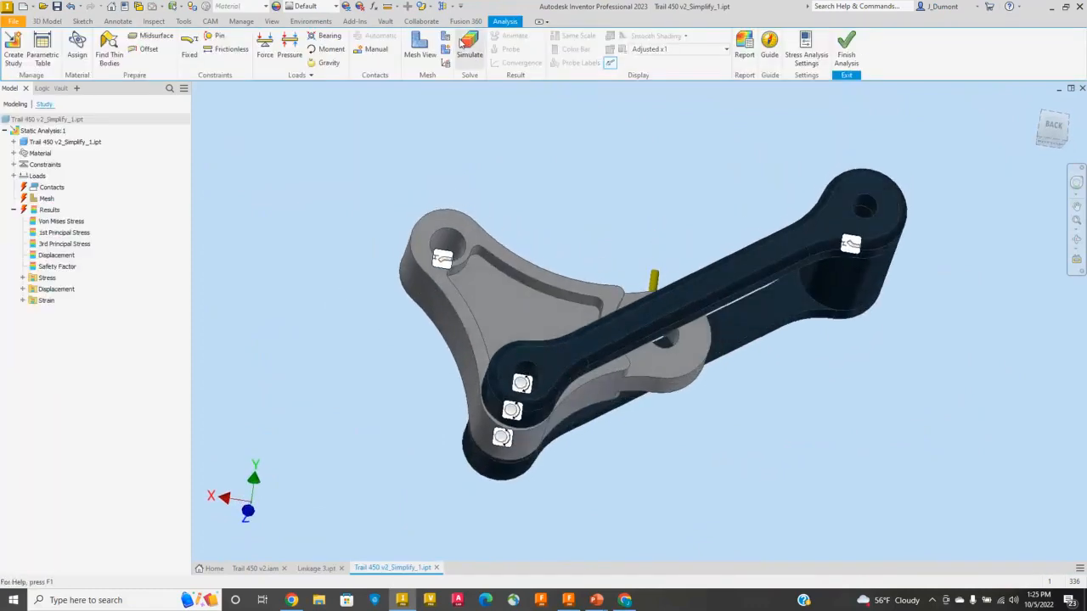
left_click(465, 43)
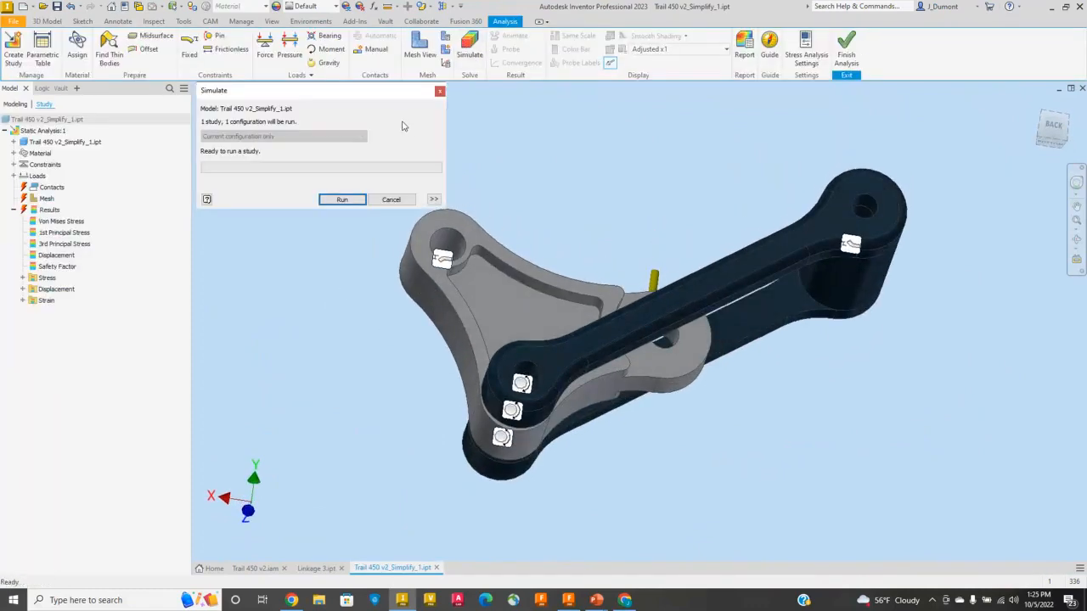
left_click(334, 201)
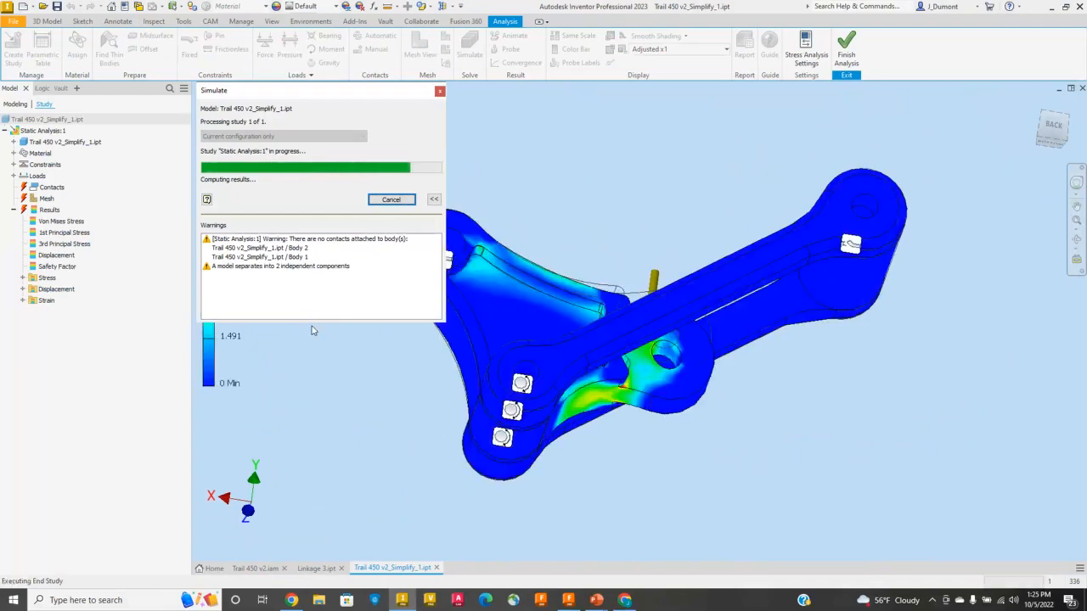
left_click(389, 200)
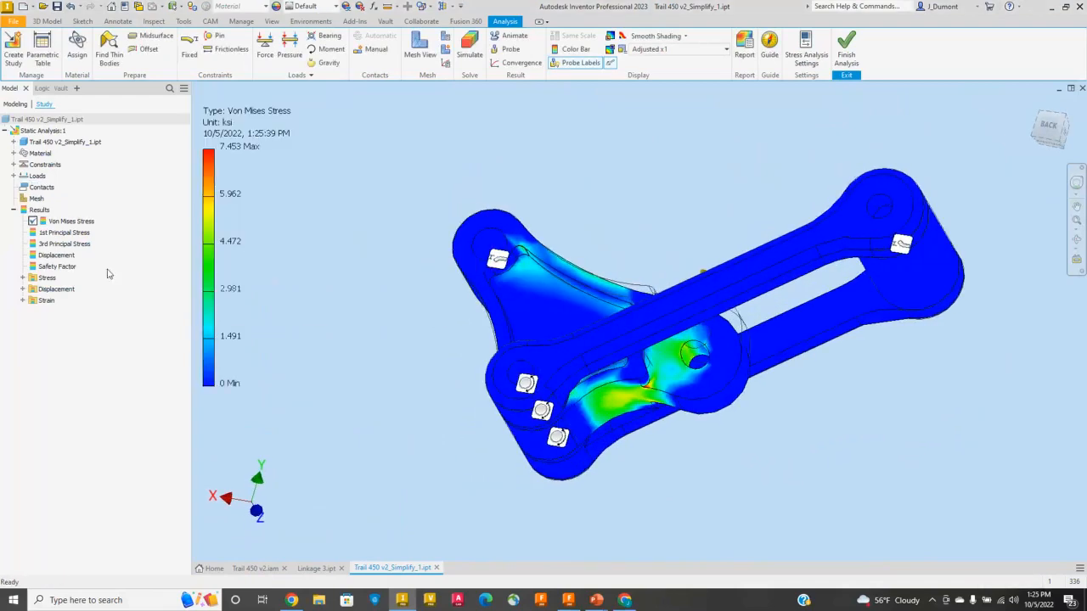
double_click(63, 266)
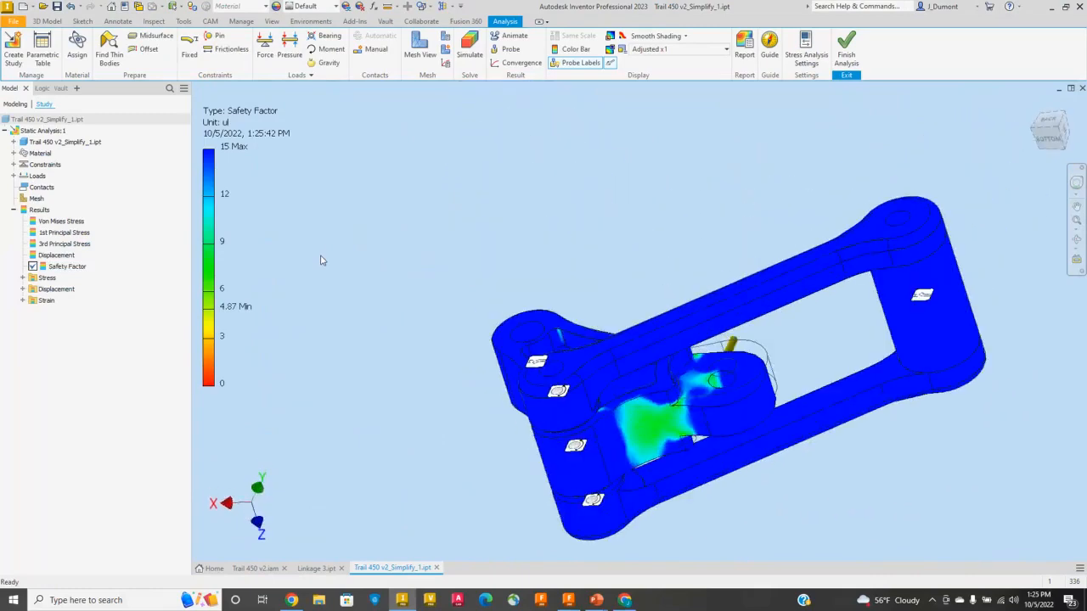
key("F6")
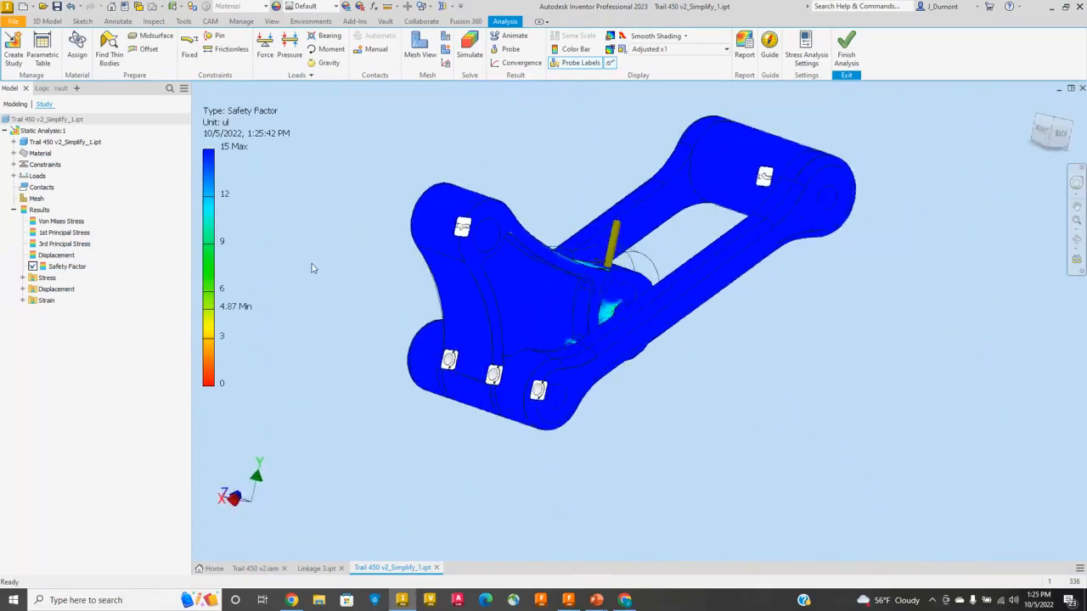
middle_click_drag(564, 317, 446, 258, "shift")
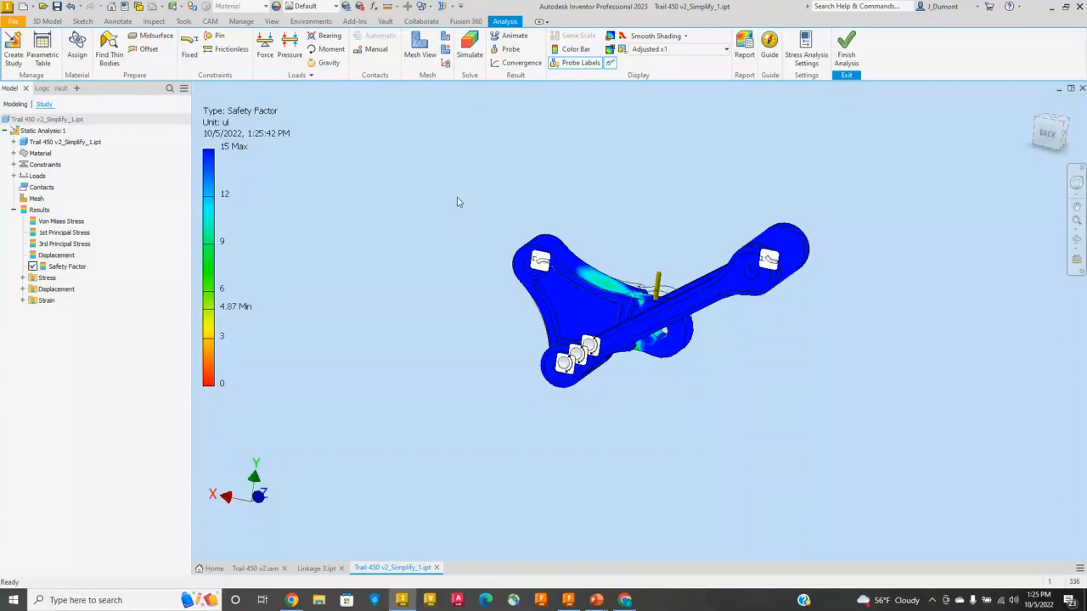
- Override the Trail 450 component's study material with Aluminum 6061
left_click(77, 47)
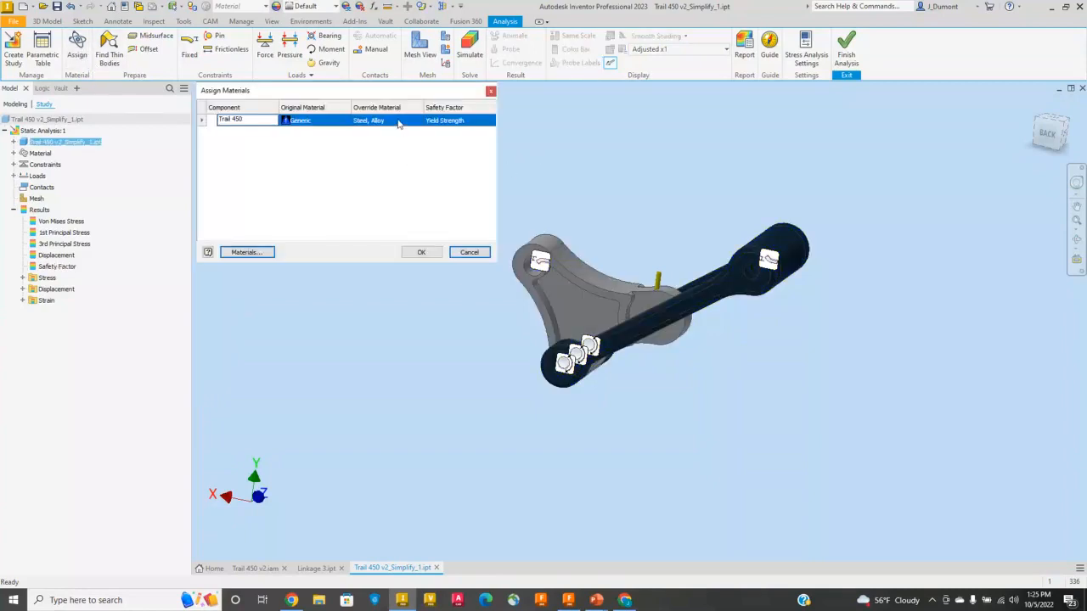
left_click(399, 125)
left_click(416, 122)
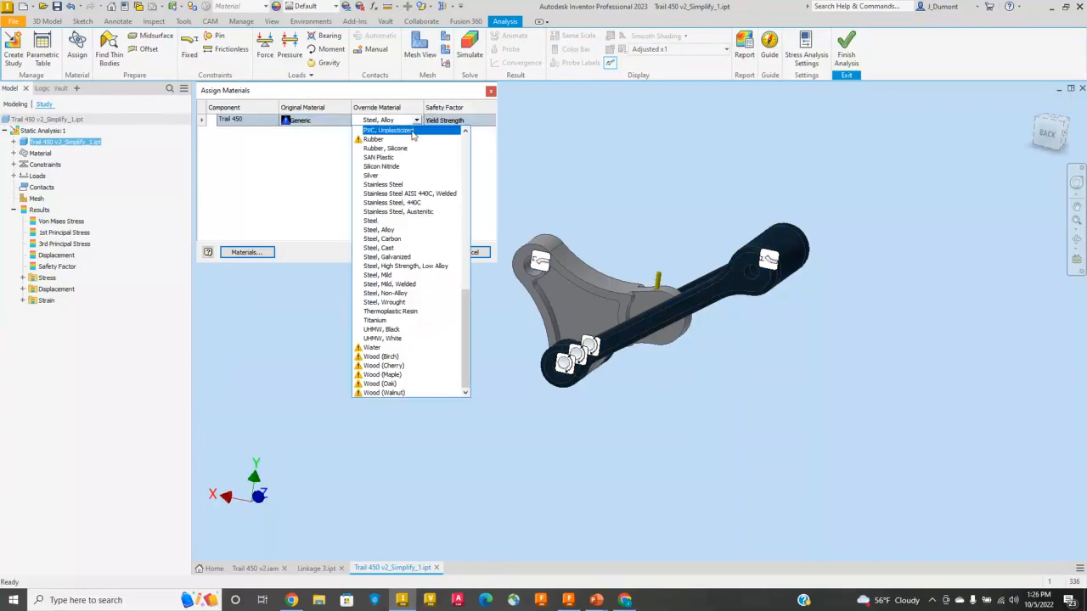
key("a")
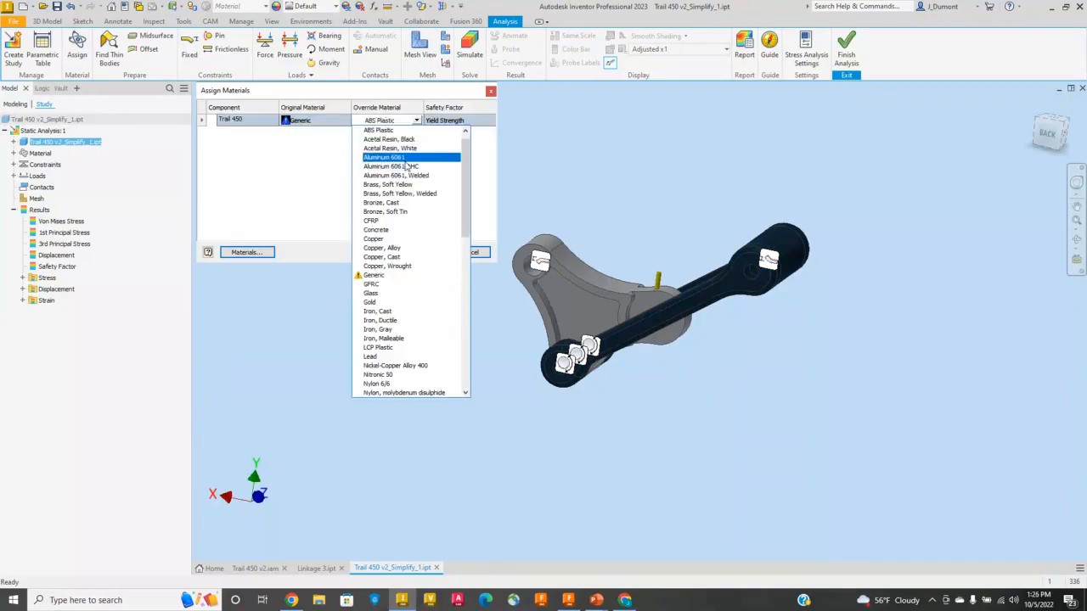
left_click(412, 167)
left_click(420, 253)
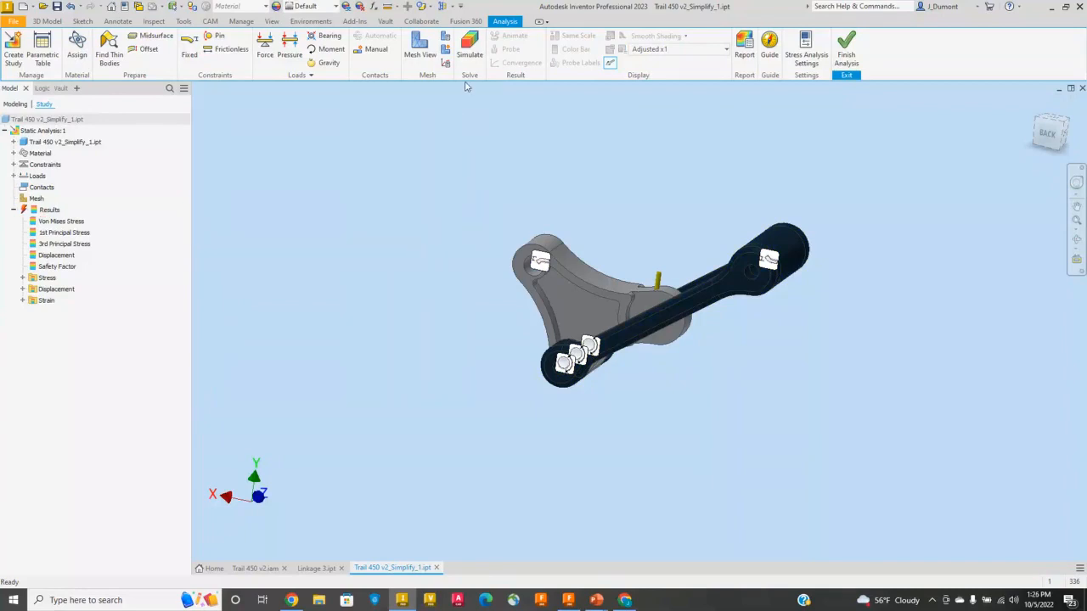
- Run the static analysis with the aluminum material and inspect the Safety Factor plot around the linkage
left_click(472, 42)
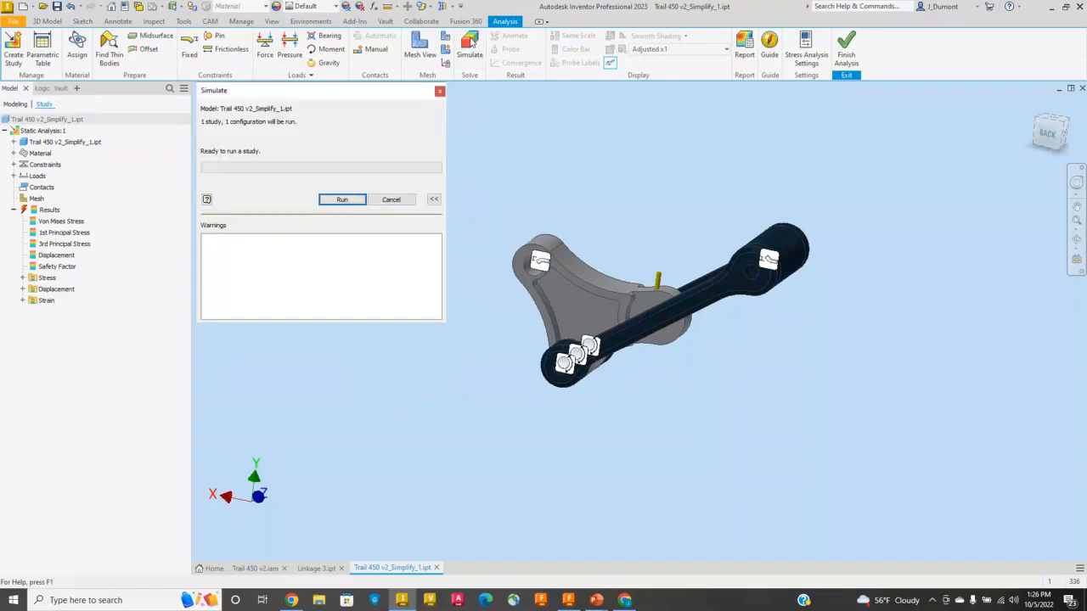
left_click(333, 202)
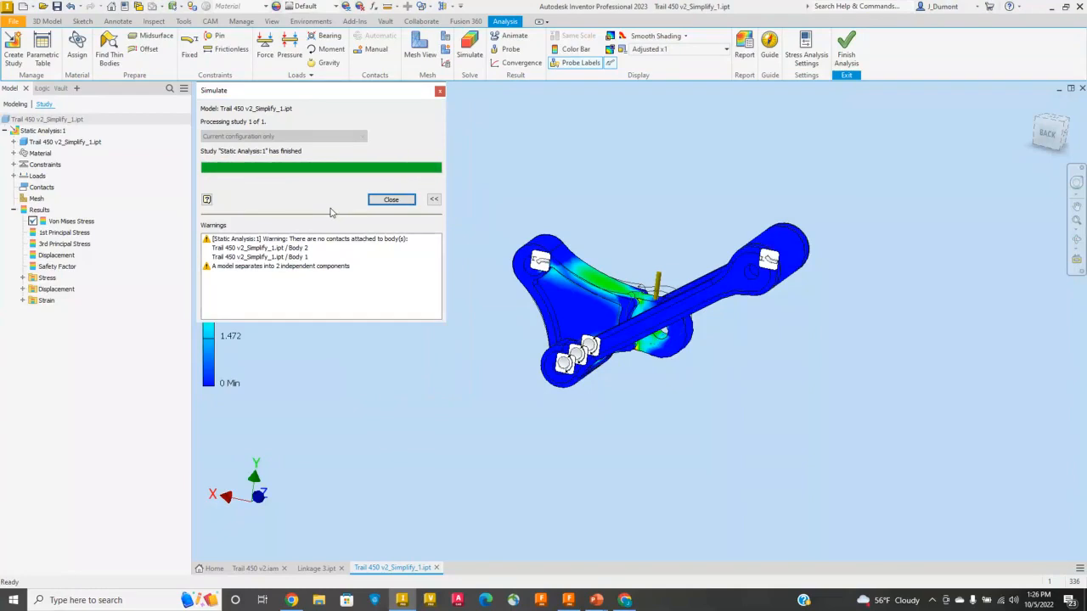
left_click(392, 200)
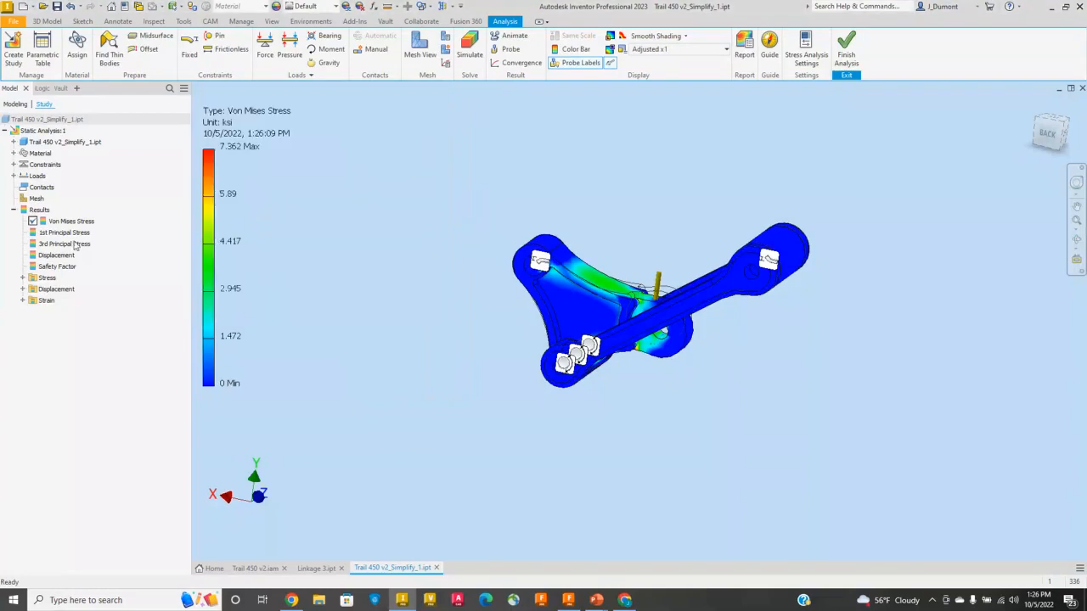
double_click(48, 268)
middle_click_drag(405, 242, 662, 177, "shift")
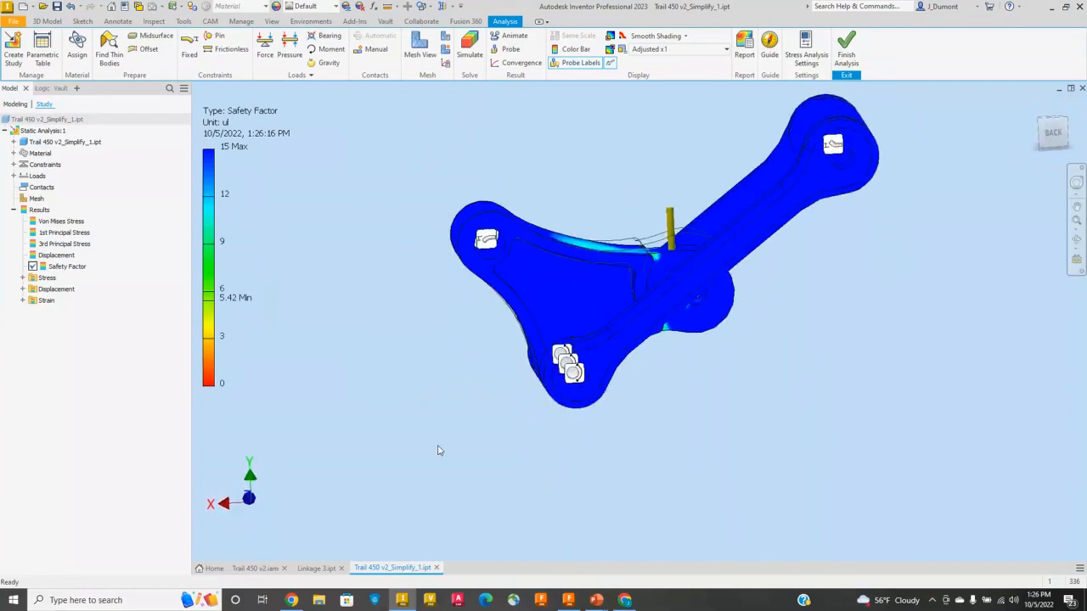
- Look over the Linkage 3 milling setup in Fusion 360, and return to the Linkage 3 part in Inventor
left_click(568, 600)
middle_click_drag(594, 288, 440, 285, "shift")
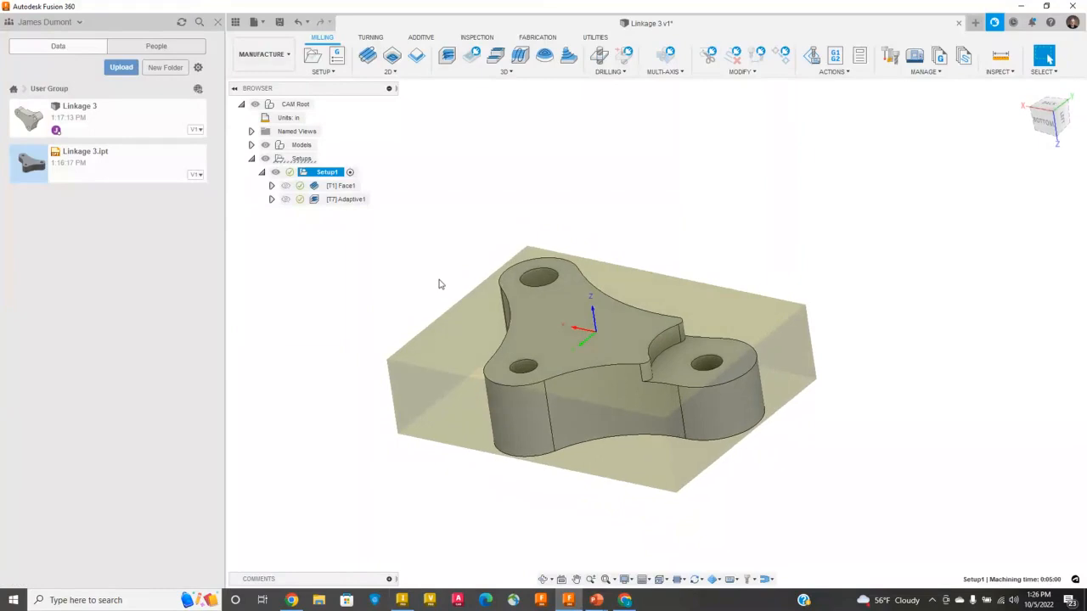
left_click(402, 601)
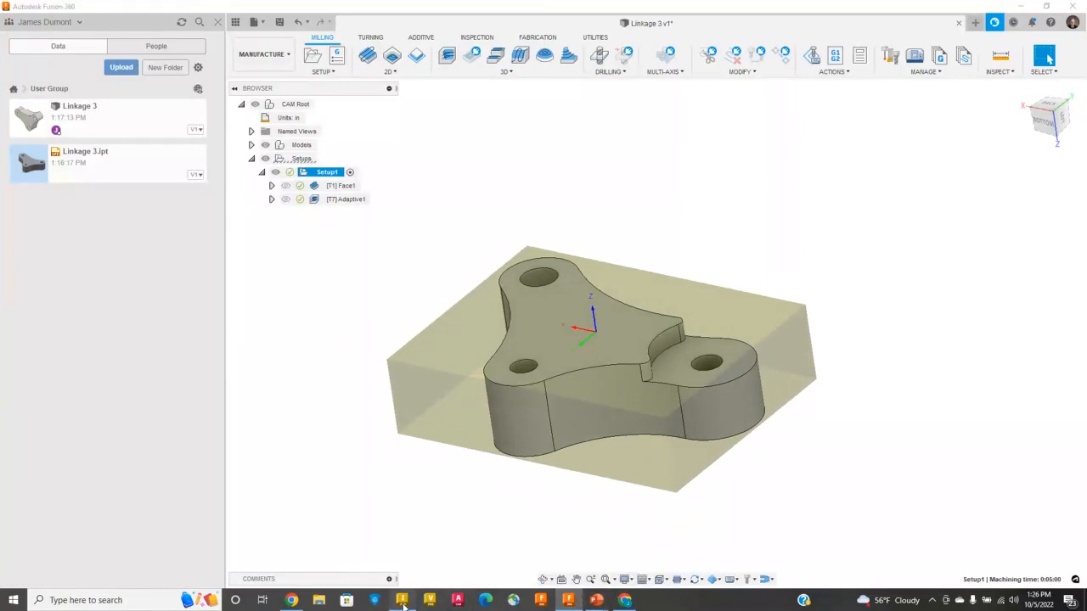
left_click(322, 568)
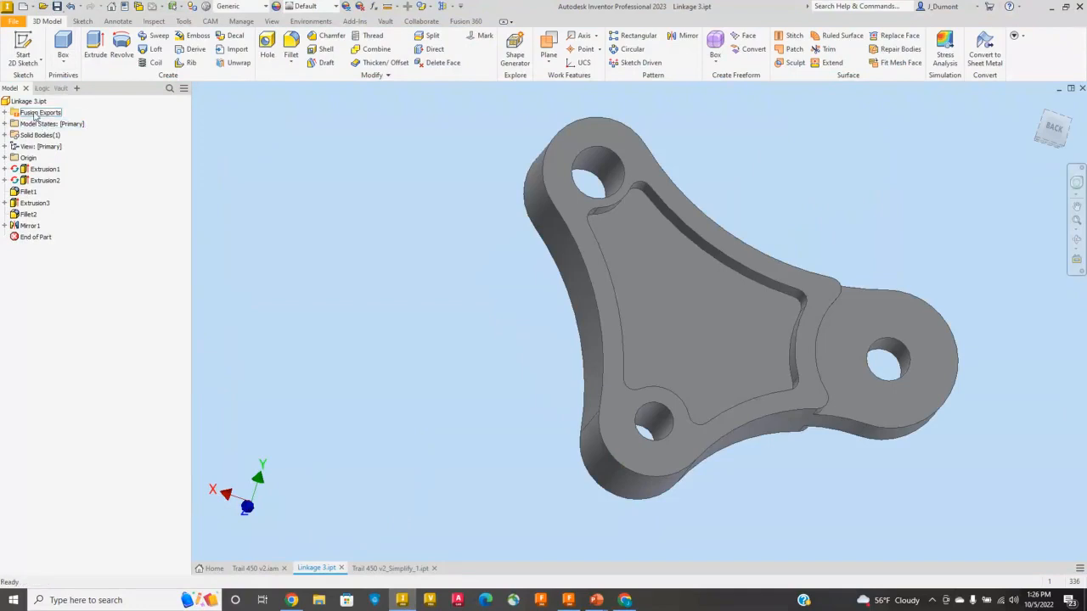
- Upload a new version of the pocketed linkage to Fusion 360 through the Linkage 3_ManufactureSubtractive export
double_click(29, 114)
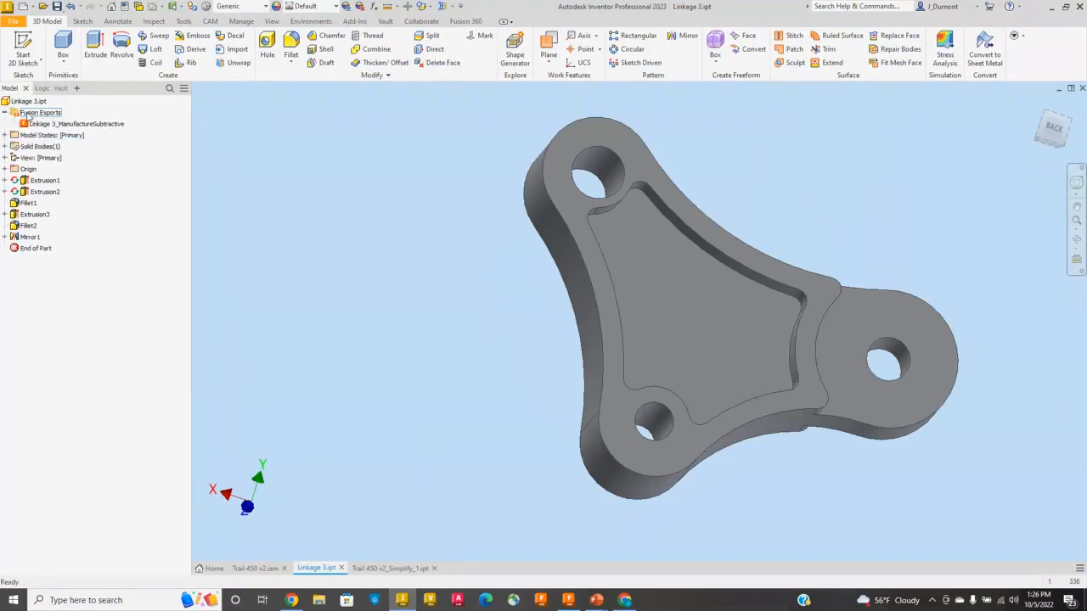
right_click(28, 115)
left_click(42, 125)
right_click(43, 124)
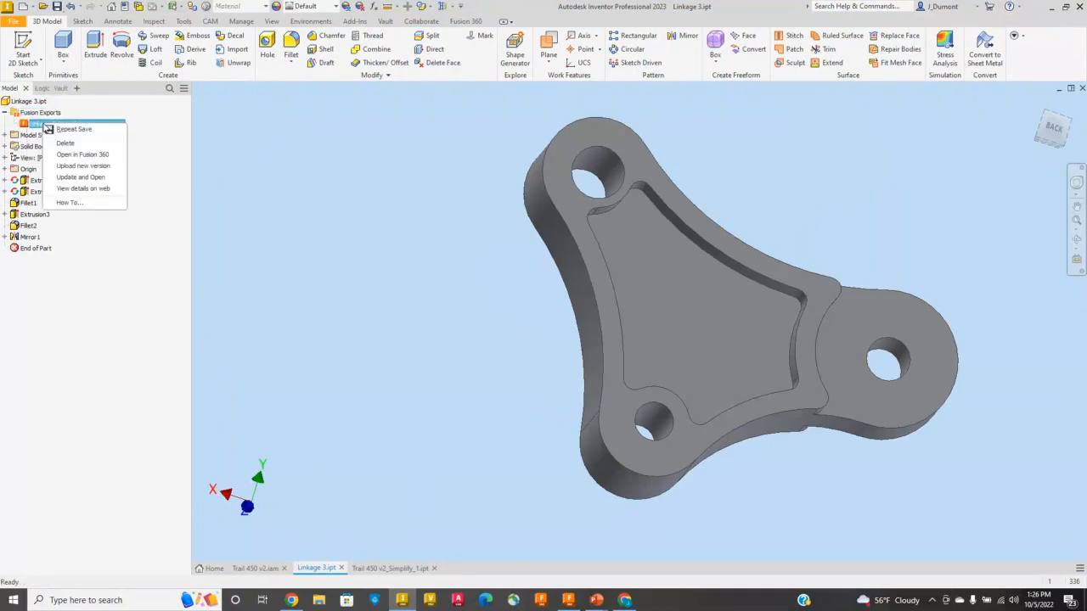
left_click(86, 166)
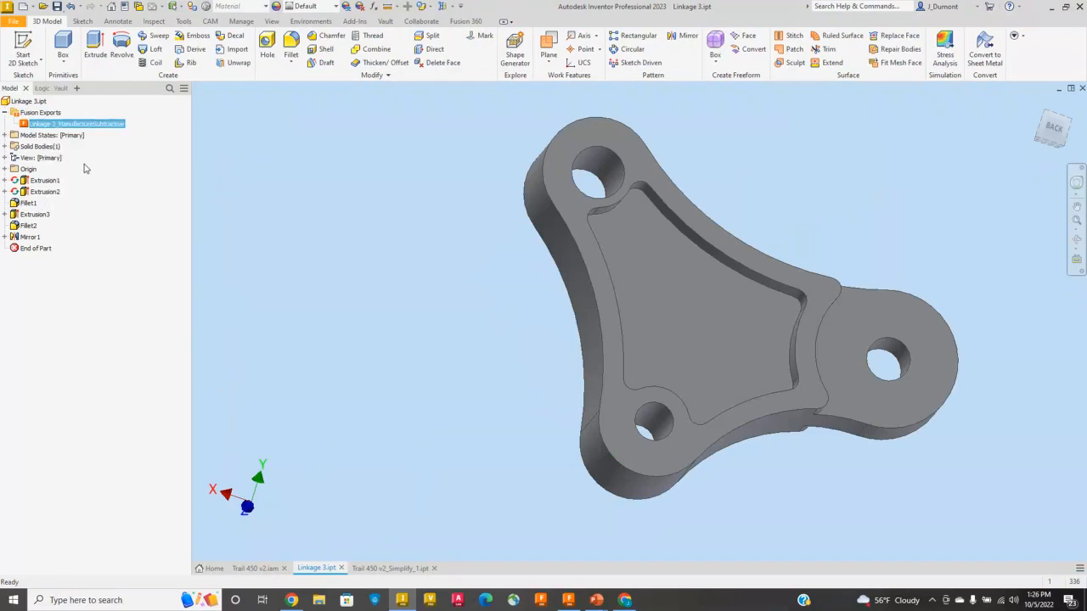
left_click(586, 327)
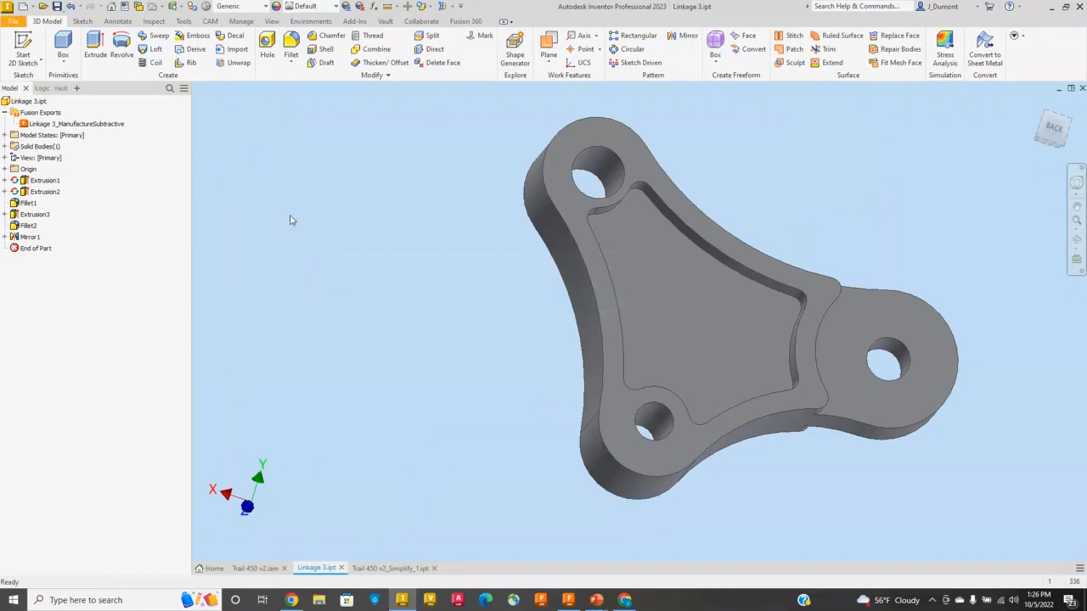
- Switch to Fusion 360 and get the latest version of the out-of-date Linkage 3 reference in the Design workspace
left_click(391, 568)
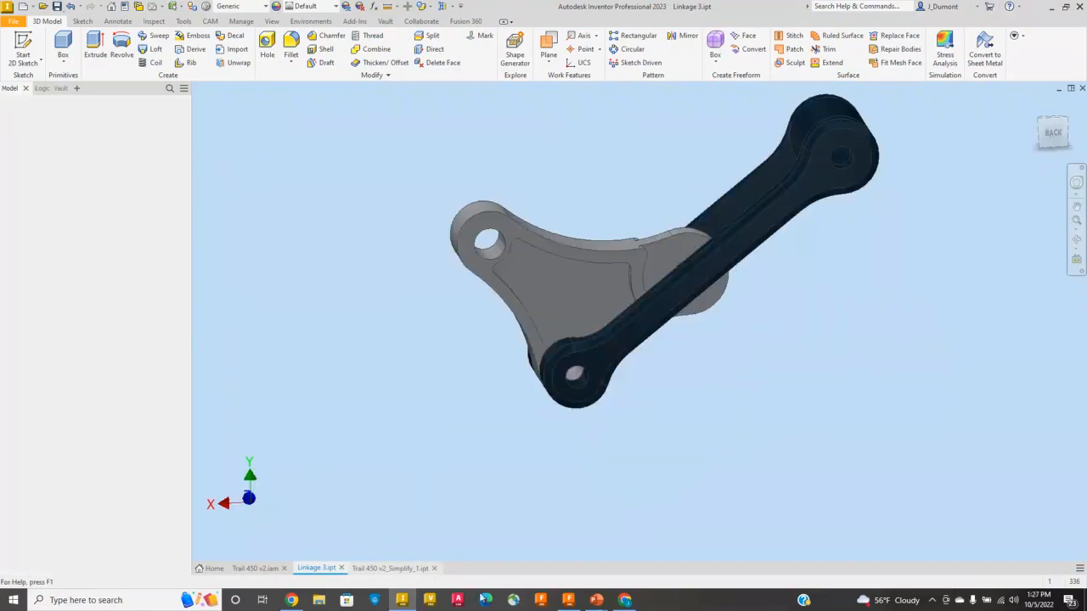
left_click(569, 600)
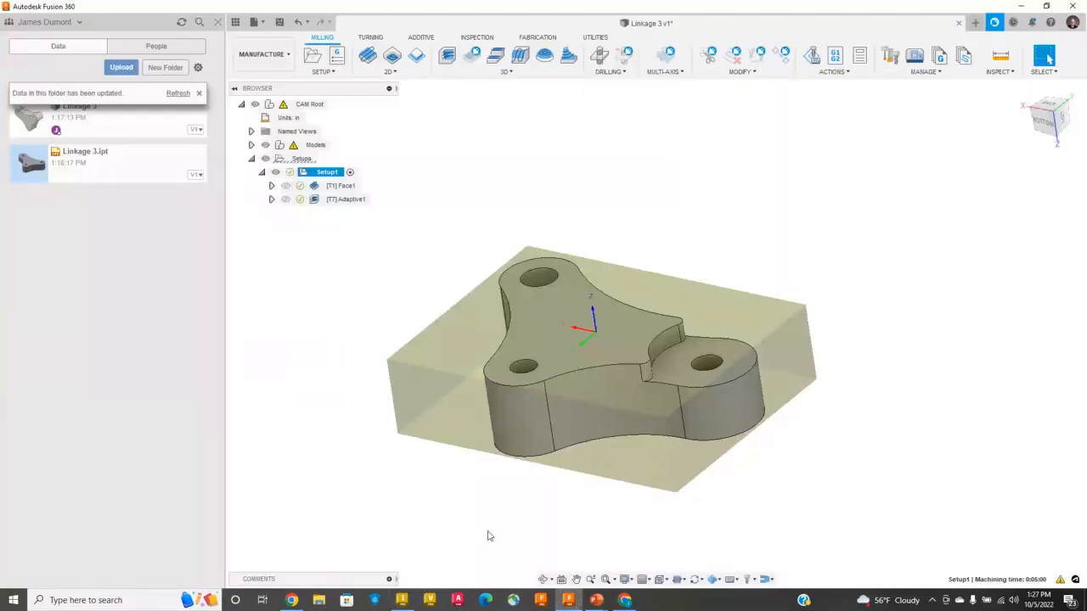
mouse_move(285, 104)
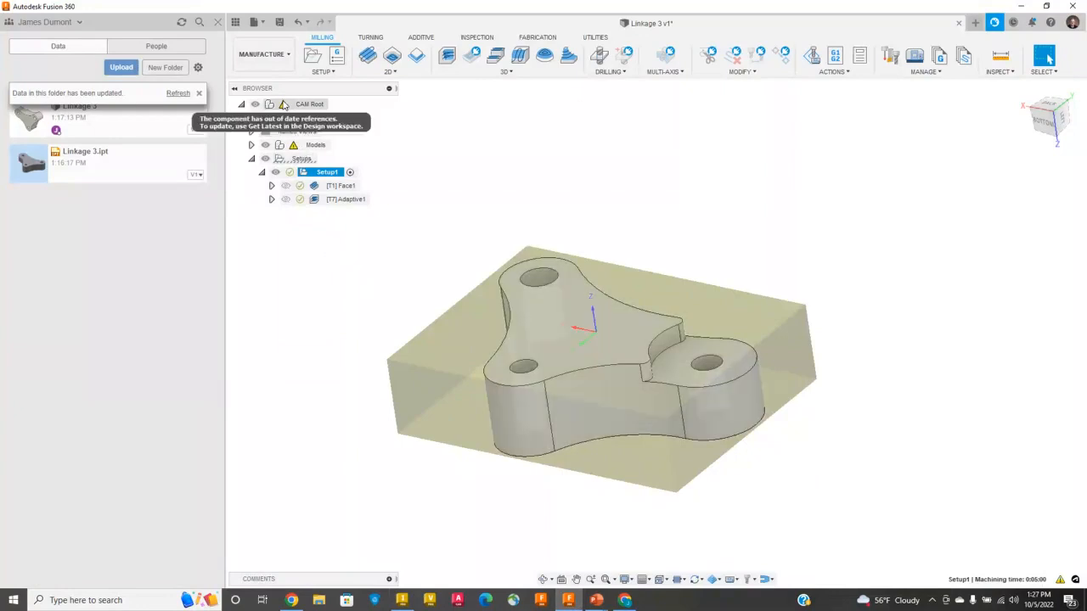
left_click(263, 54)
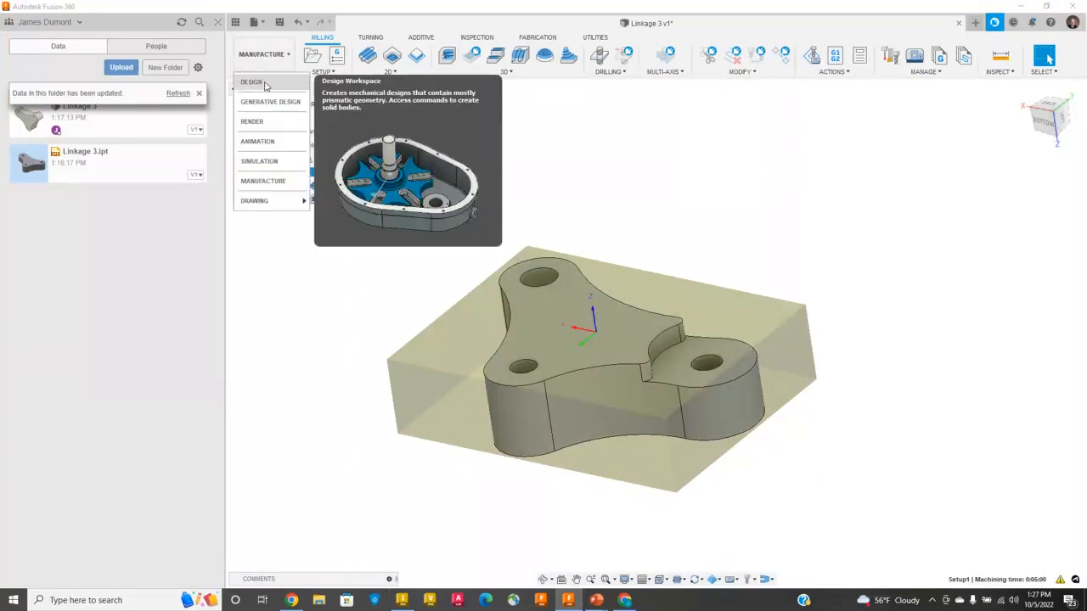
left_click(262, 80)
left_click(342, 22)
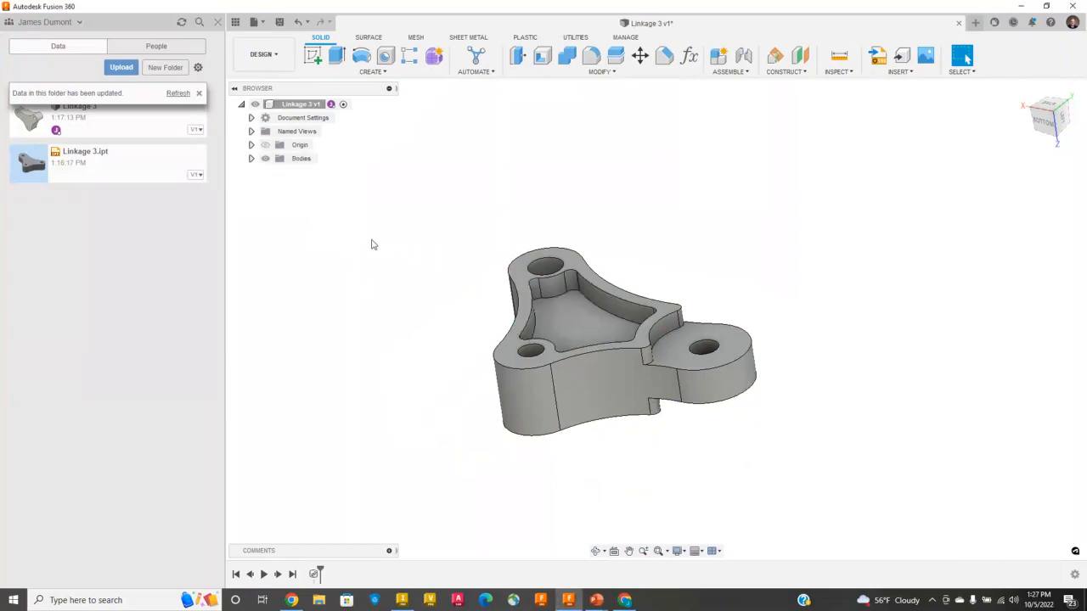
- Regenerate the toolpaths of all setups in the Manufacture workspace, and refresh the project folder's data
left_click(276, 70)
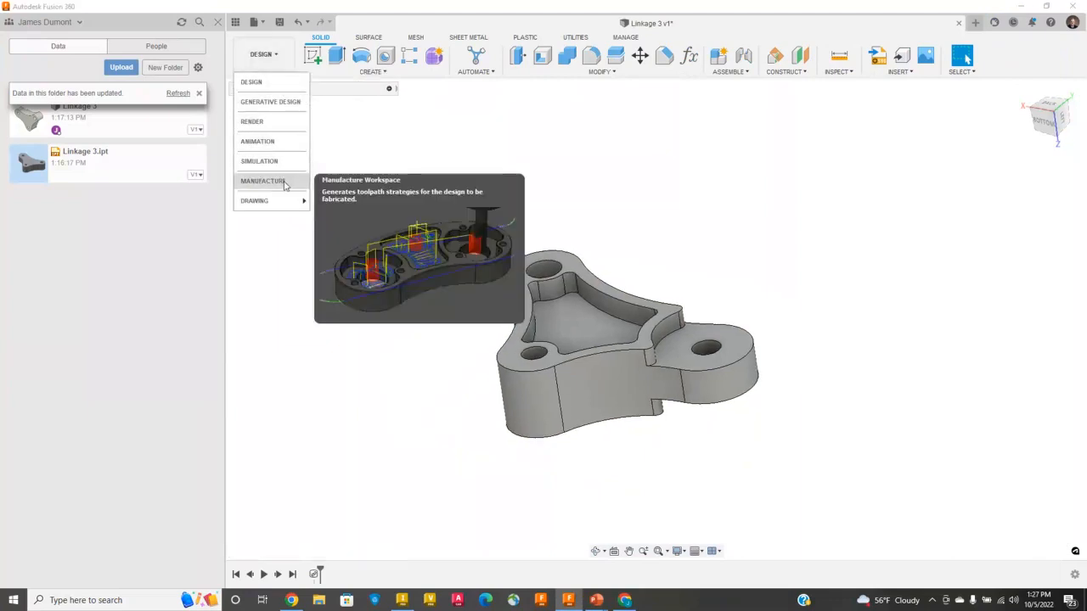
left_click(263, 180)
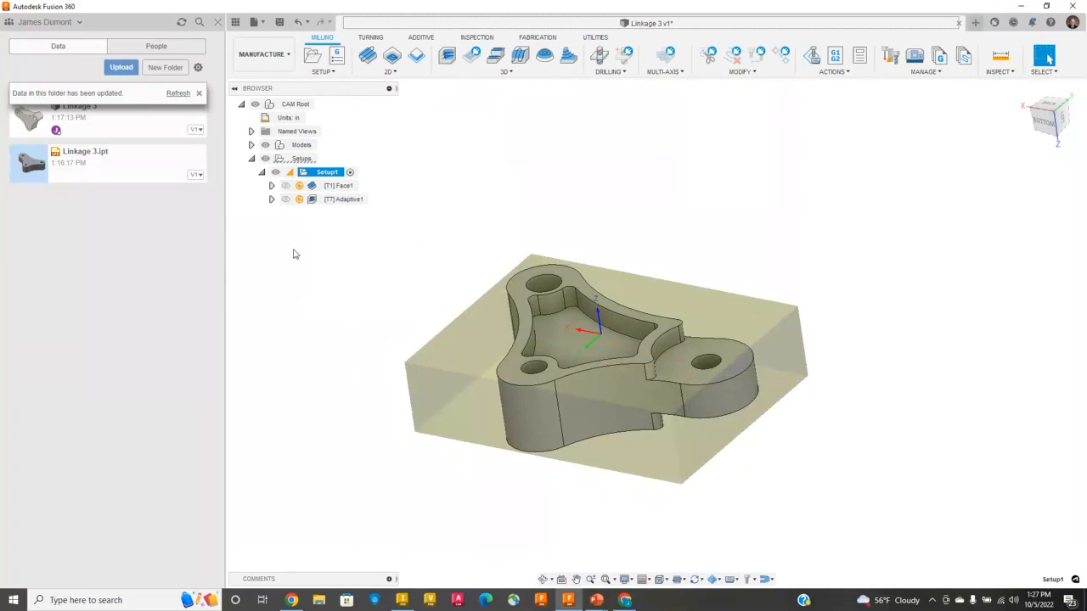
mouse_move(313, 191)
right_click(303, 161)
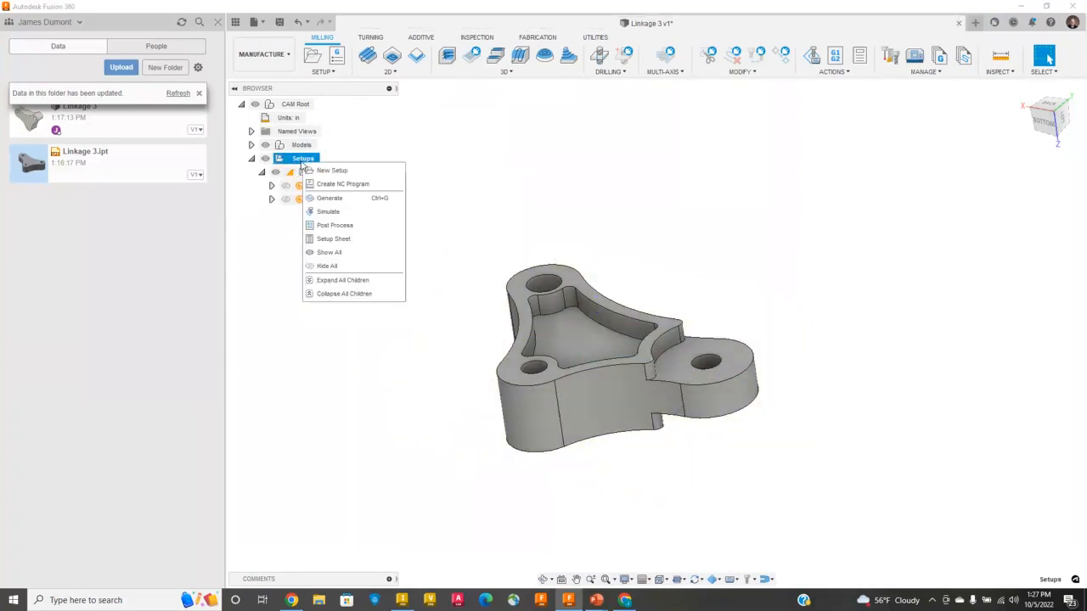
left_click(324, 198)
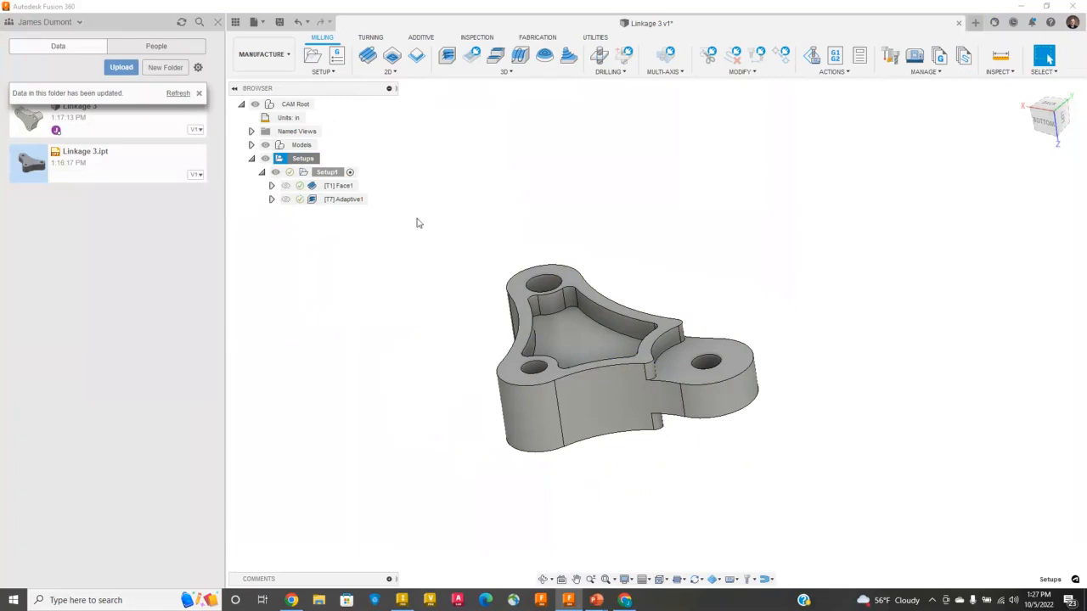
left_click(177, 93)
left_click(633, 192)
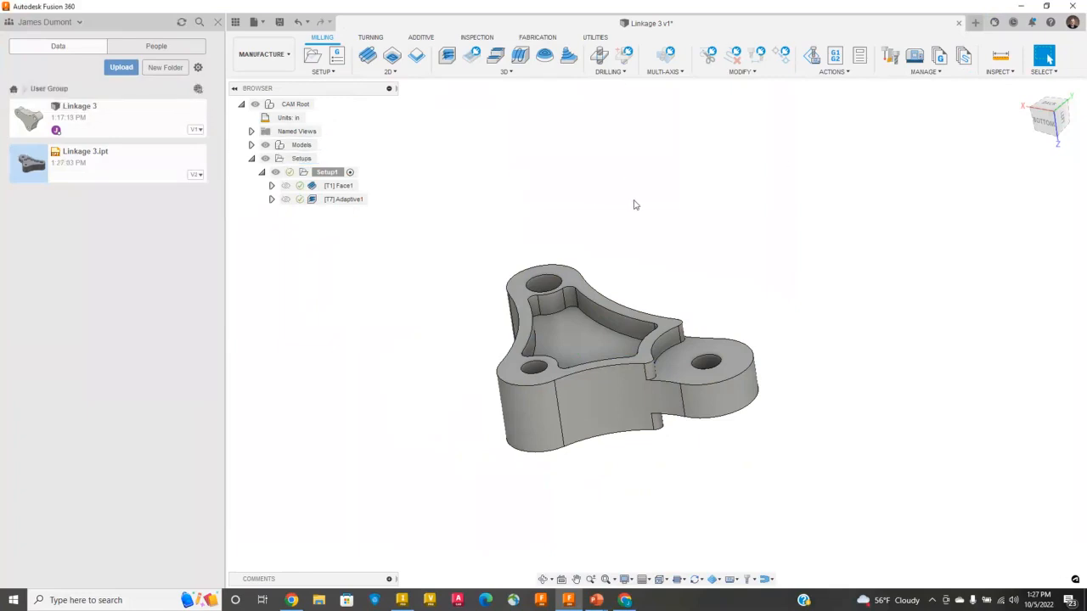
- Simulate the Face1 and Adaptive1 toolpaths with the machine, and view the machining statistics
left_click(811, 55)
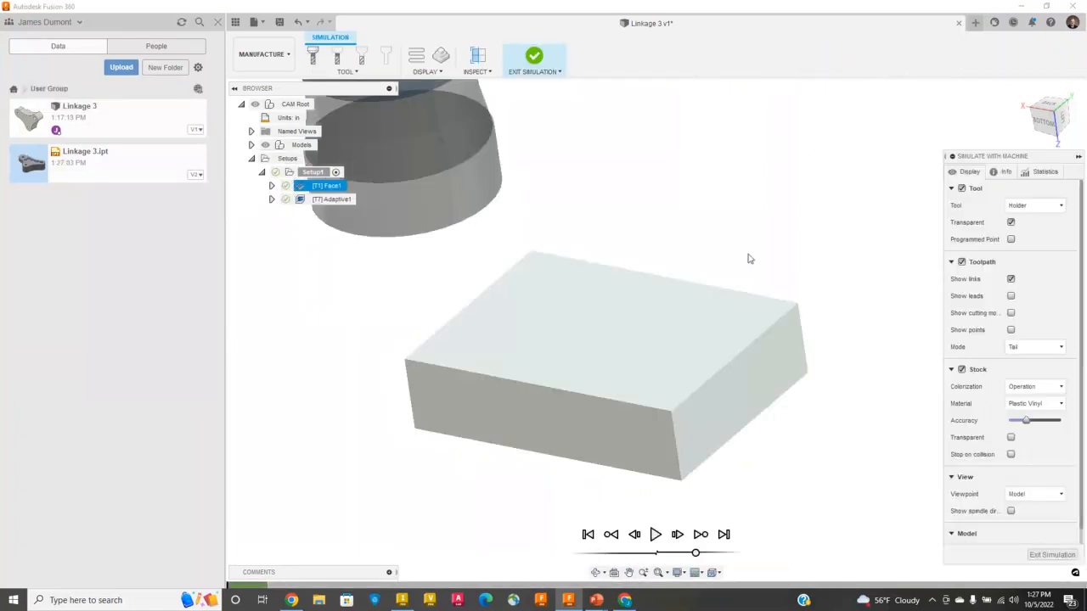
left_click(656, 535)
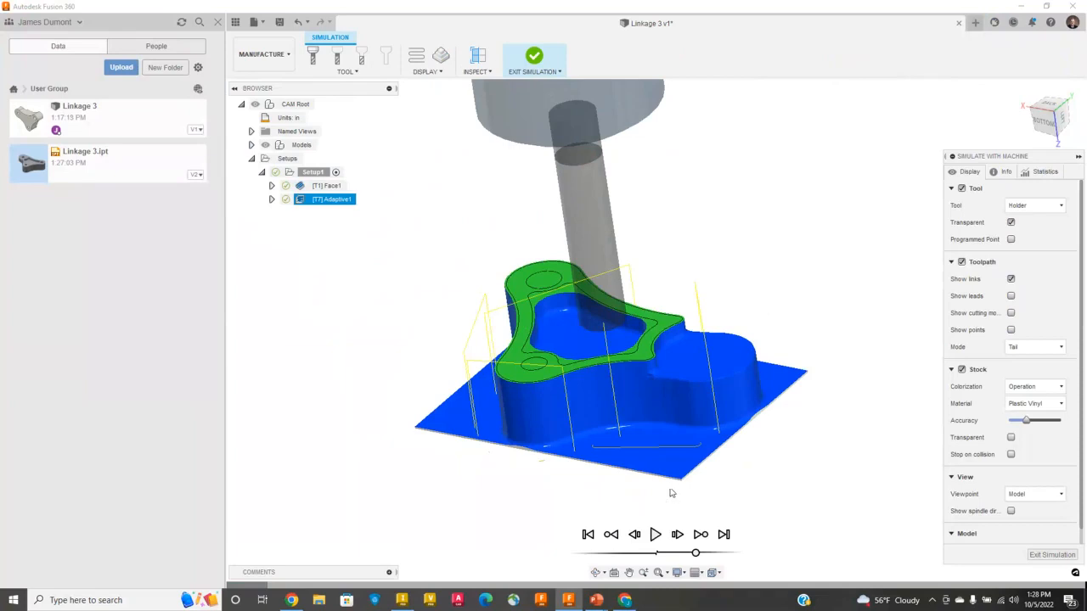
left_click(1056, 173)
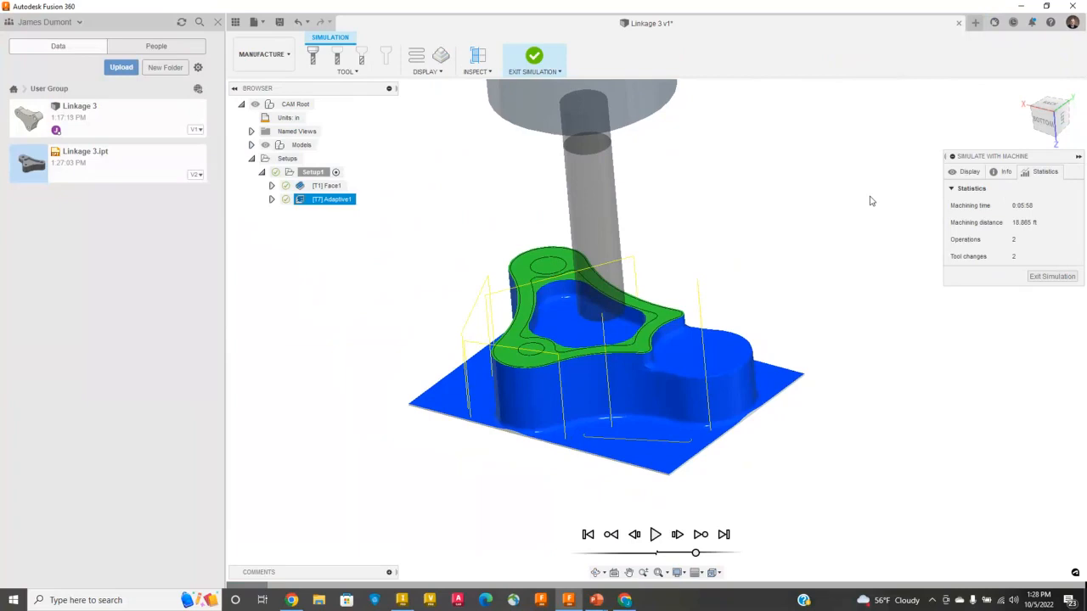
- Return to Inventor, finish the stress analysis, and activate the Default view representation of Trail 450 v2.iam
left_click(401, 602)
middle_click_drag(429, 412, 400, 375, "shift")
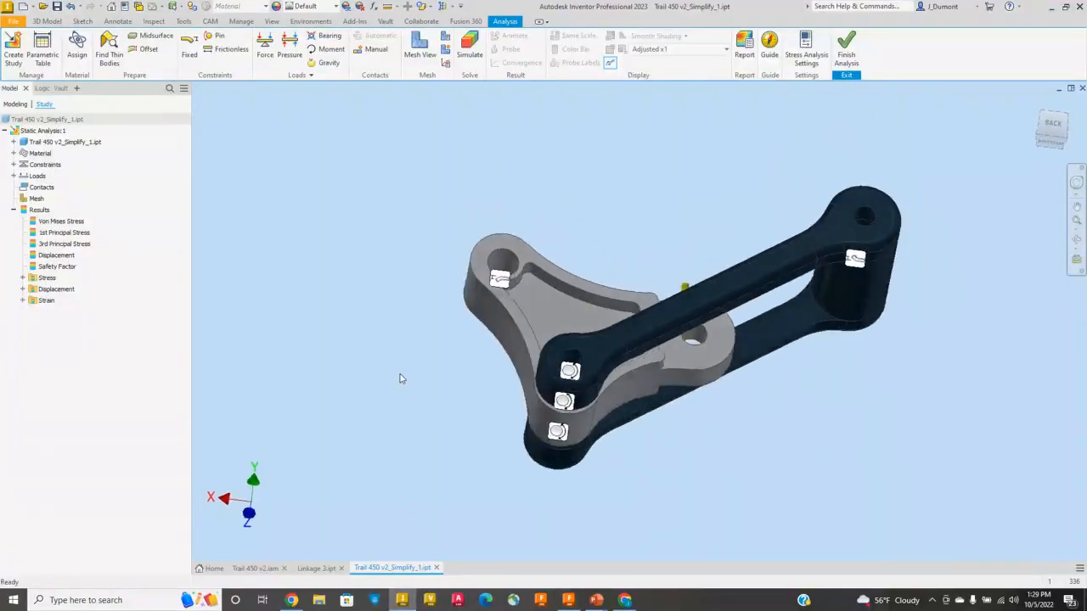
left_click(846, 48)
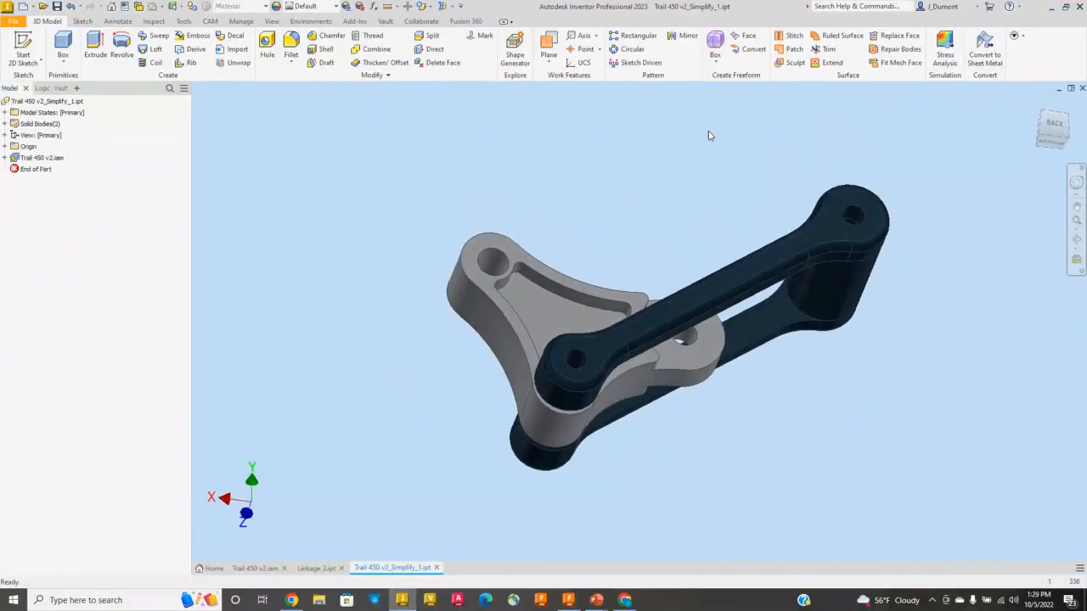
left_click(256, 569)
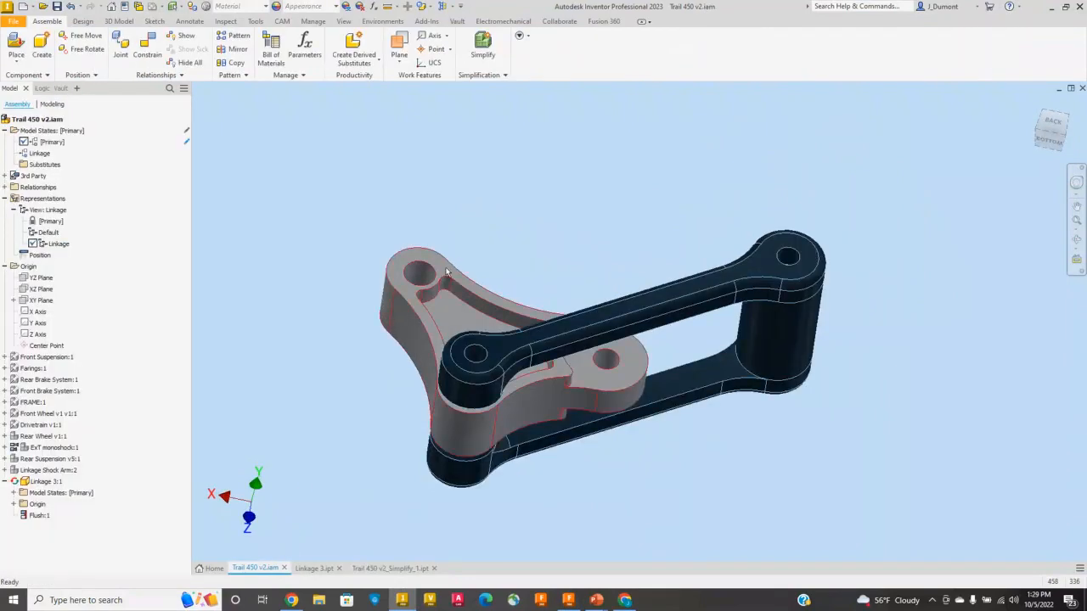
double_click(36, 234)
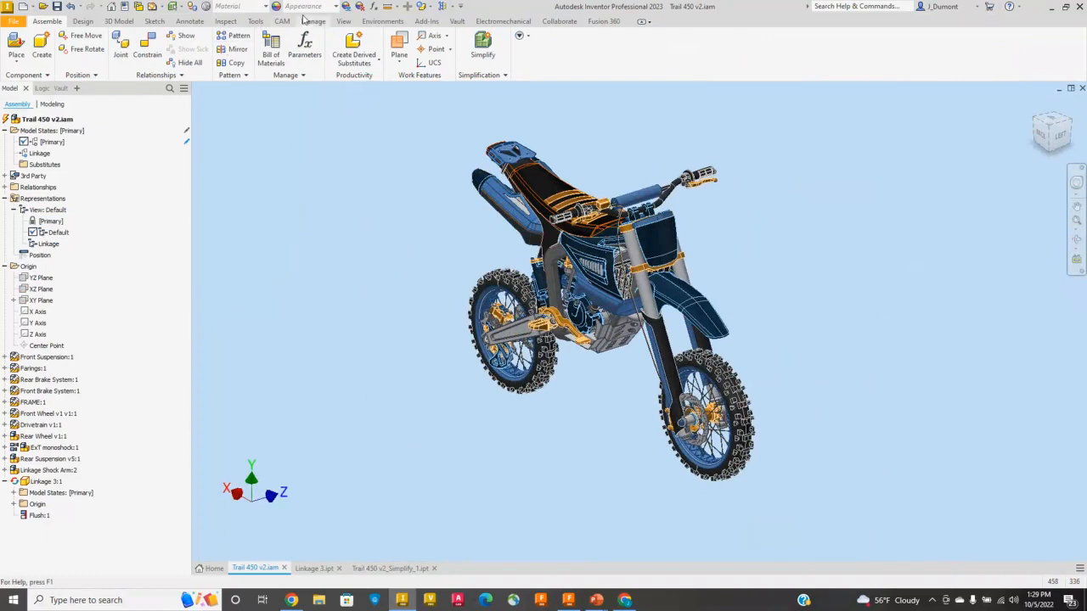
- Turn on shadows and reflections for the motorcycle assembly, and apply the Country Road lighting style
left_click(343, 22)
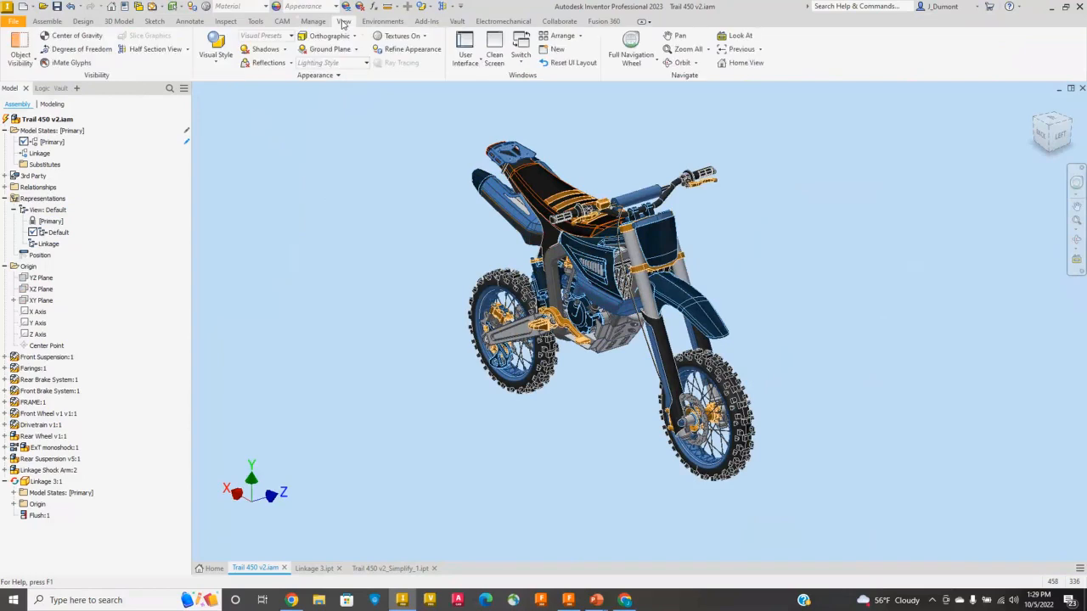
left_click(259, 50)
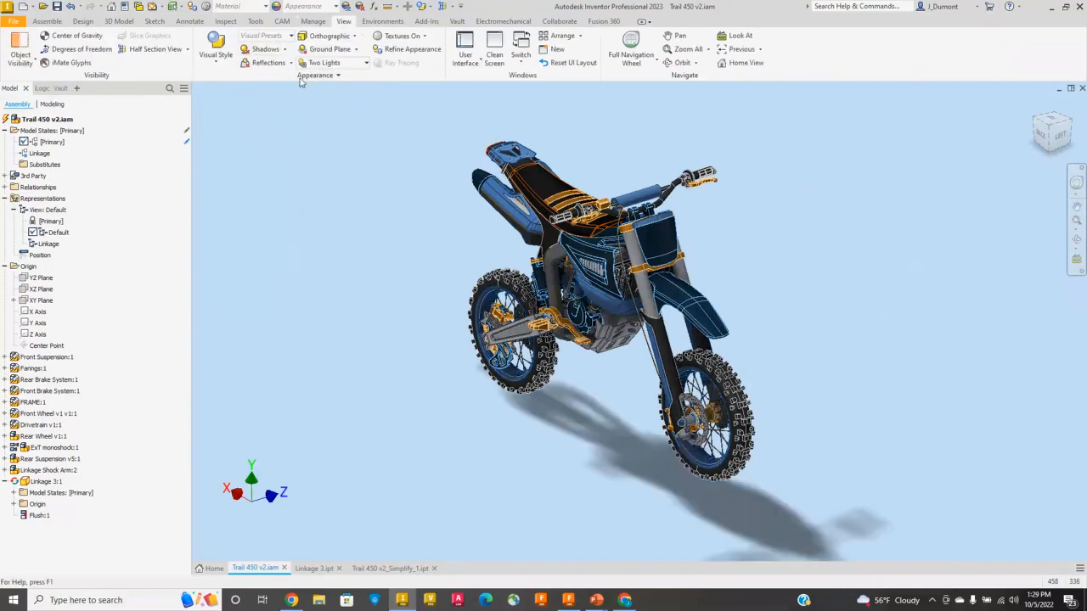
left_click(268, 63)
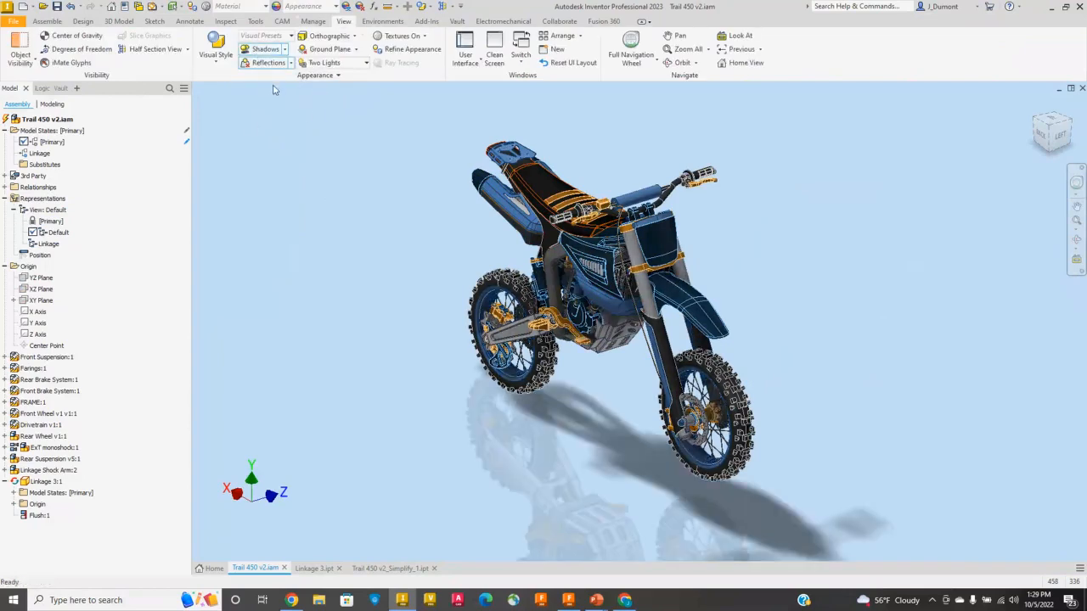
left_click(350, 63)
left_click(349, 87)
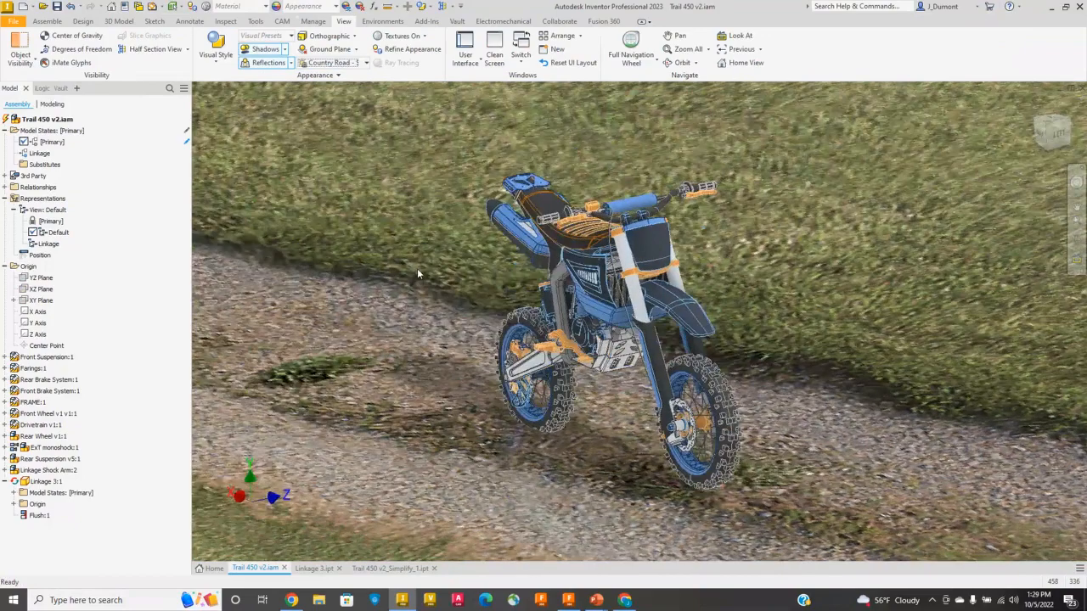
- Apply a realistic visual style without edges to the motorcycle, and inspect its engine area up close
scroll(417, 269, "up", 2)
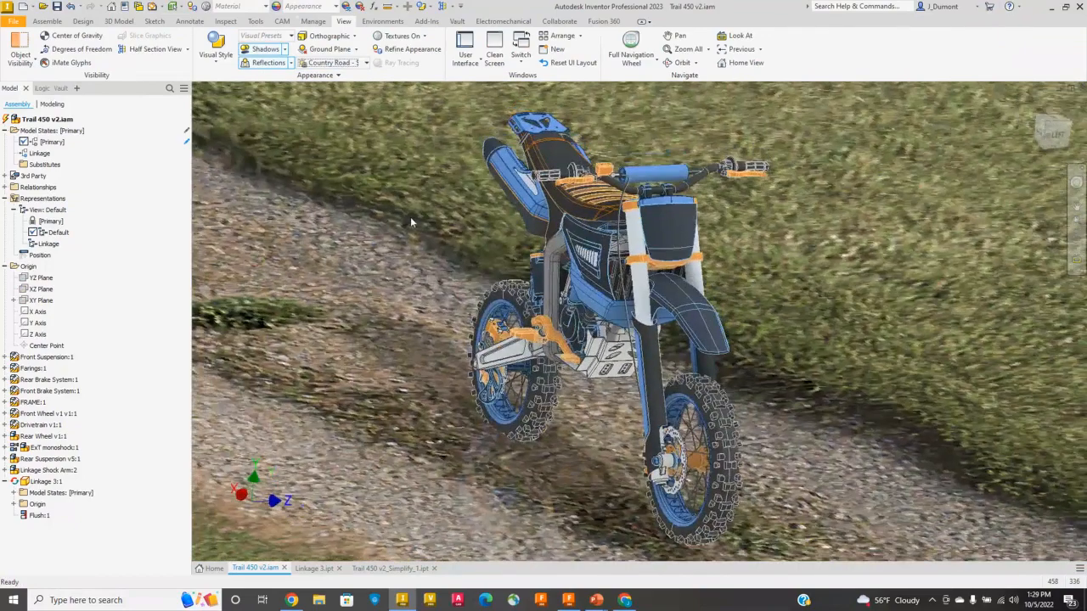
scroll(411, 222, "down", 1)
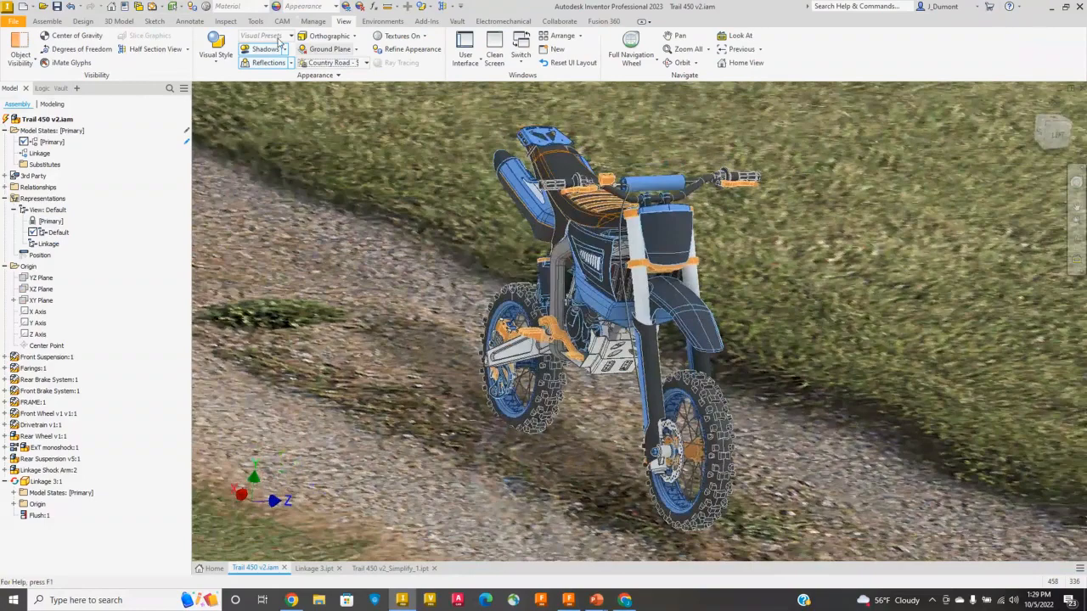
left_click(213, 62)
left_click(229, 83)
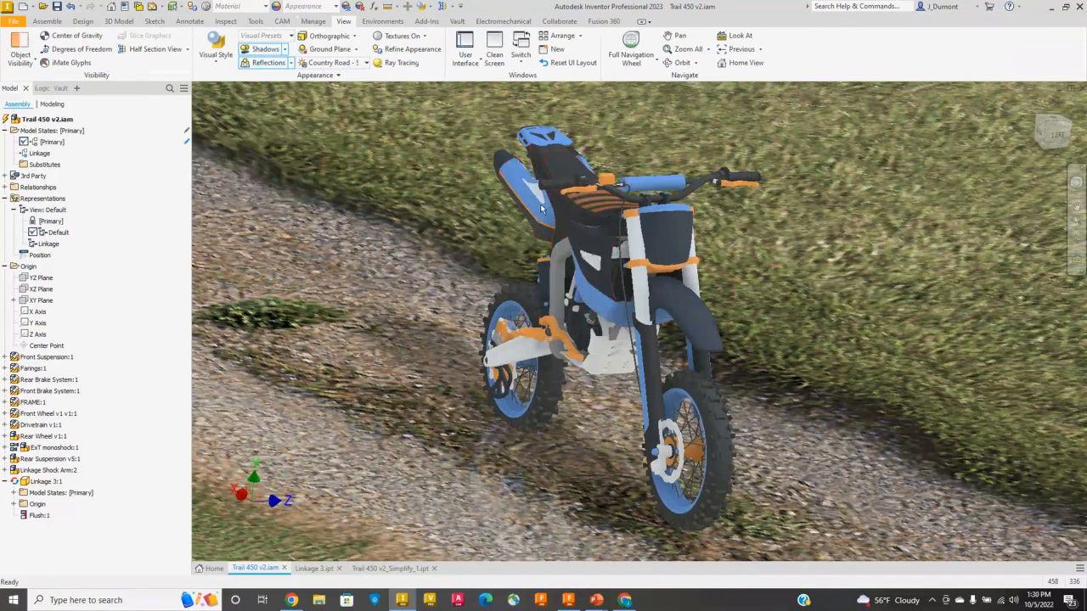
middle_click_drag(517, 253, 571, 352, "shift")
scroll(565, 348, "down", 5)
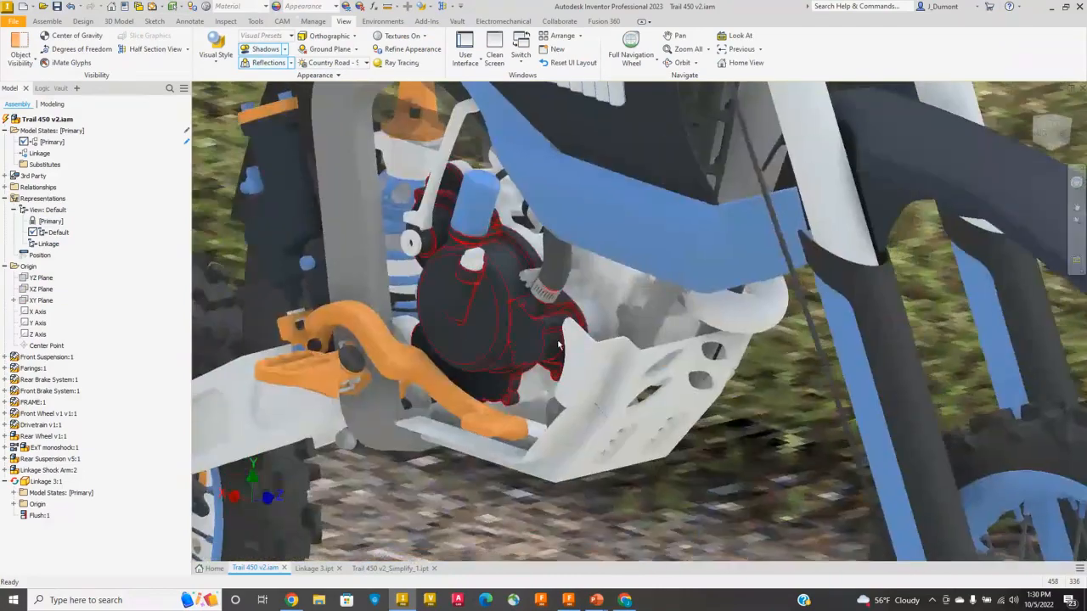
scroll(557, 342, "up", 5)
scroll(553, 337, "down", 2)
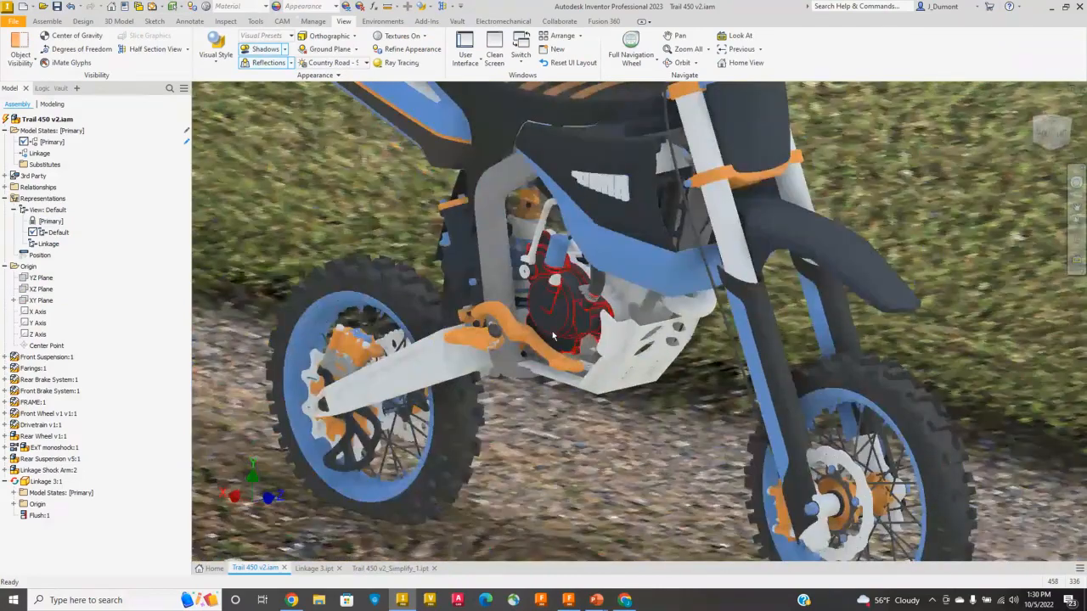
scroll(552, 337, "up", 5)
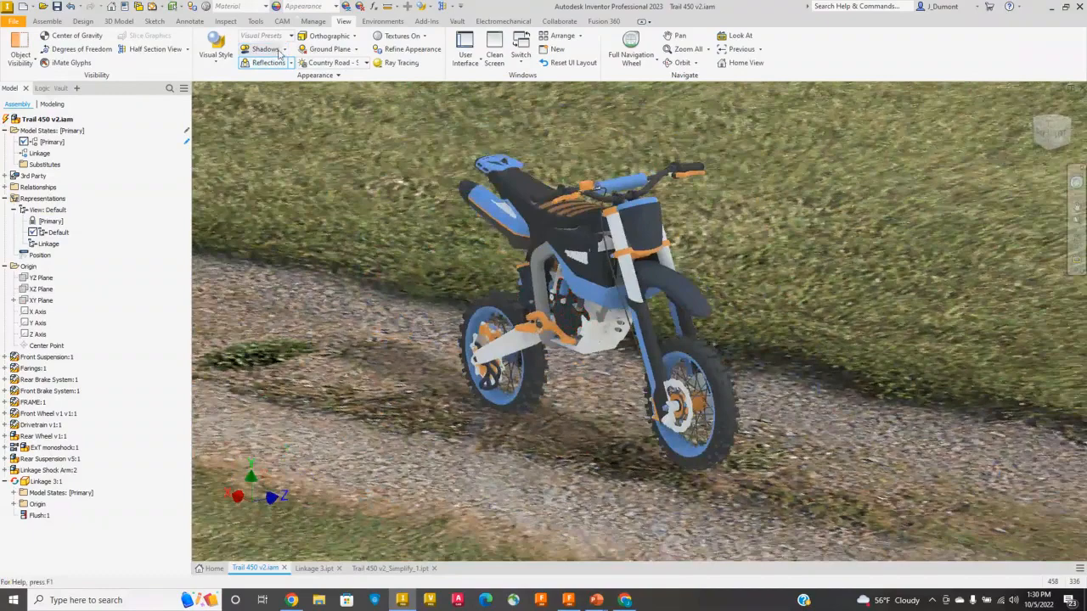
- Try the Desert Dawn Road lighting style on the motorcycle, and replace it with Dry Salt Bed
left_click(353, 66)
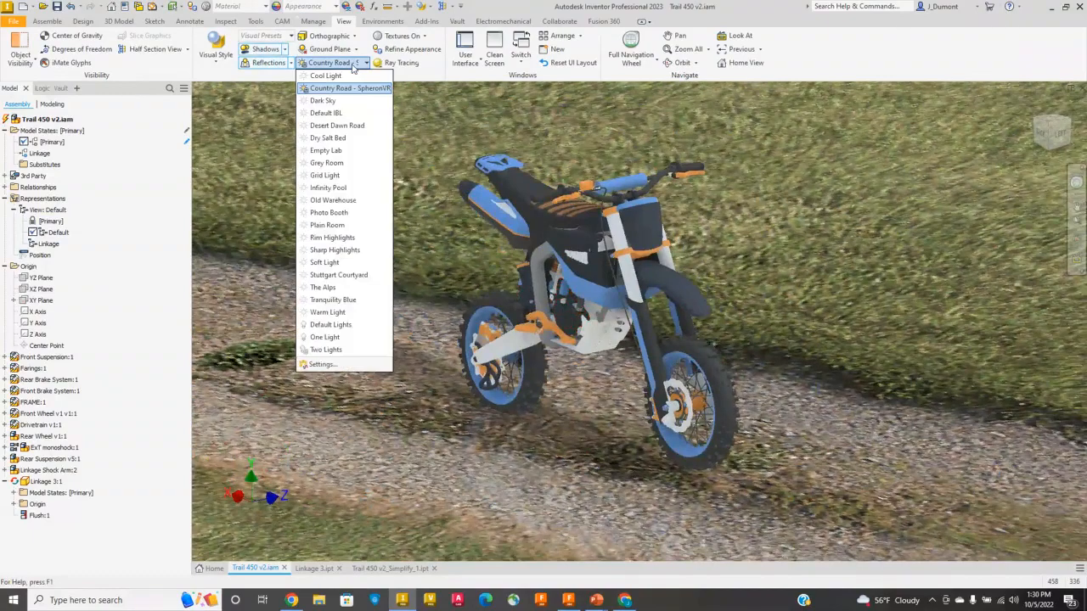
left_click(353, 126)
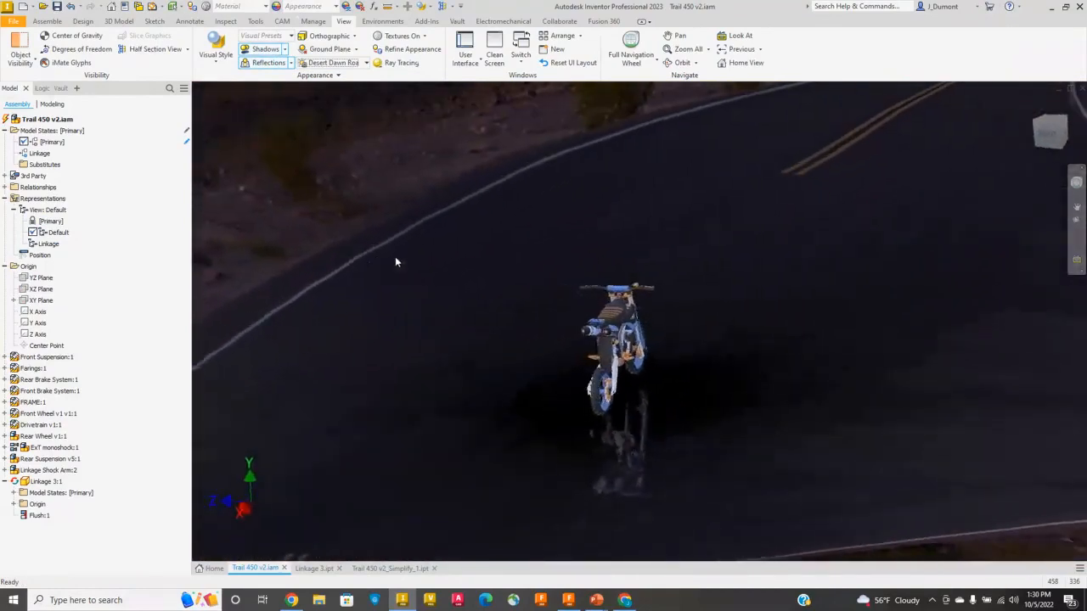
left_click(326, 64)
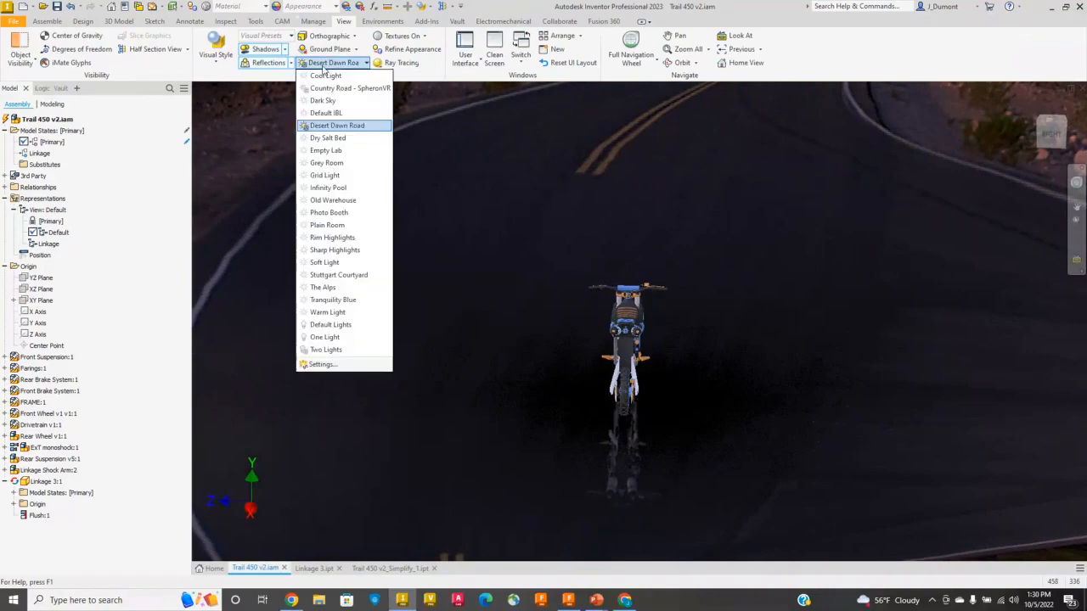
left_click(334, 139)
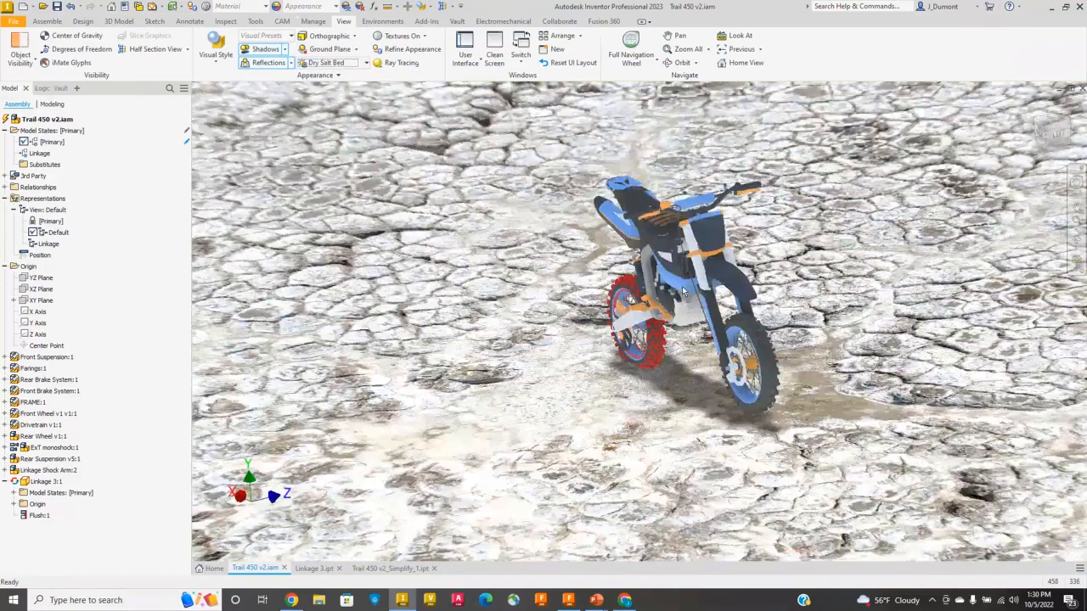
middle_click_drag(683, 291, 579, 414, "shift")
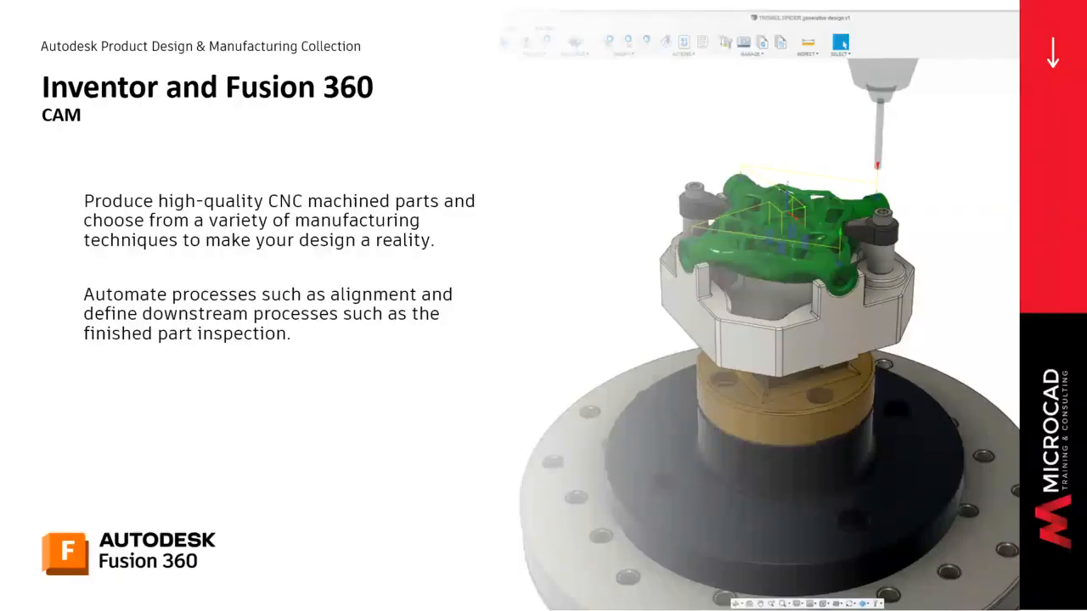
- End the PowerPoint slide show, and return to Inventor to look over the rendered motorcycle
key("Escape")
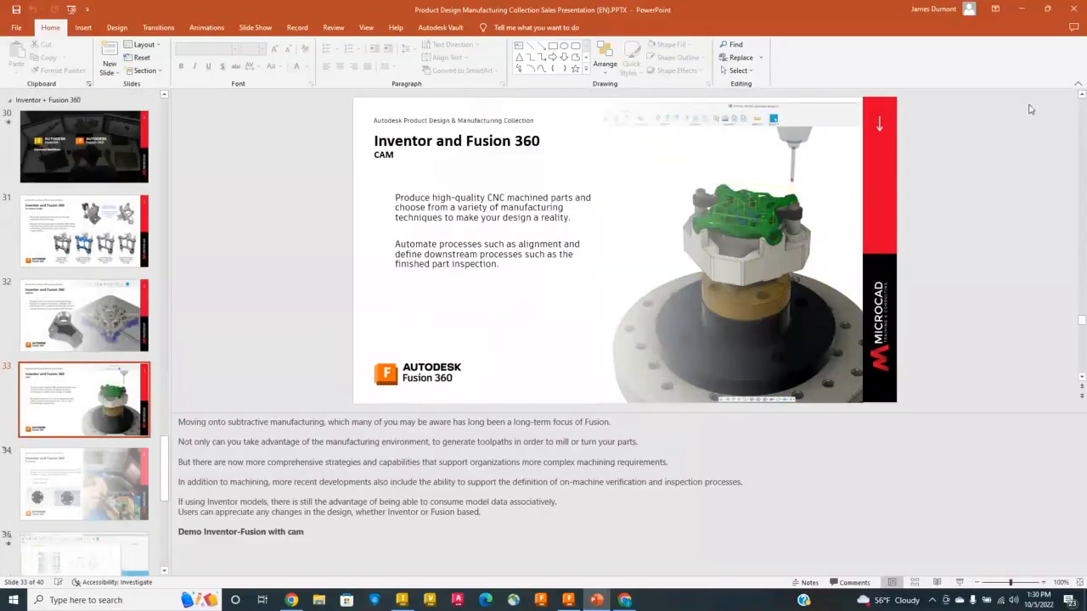
left_click(1020, 12)
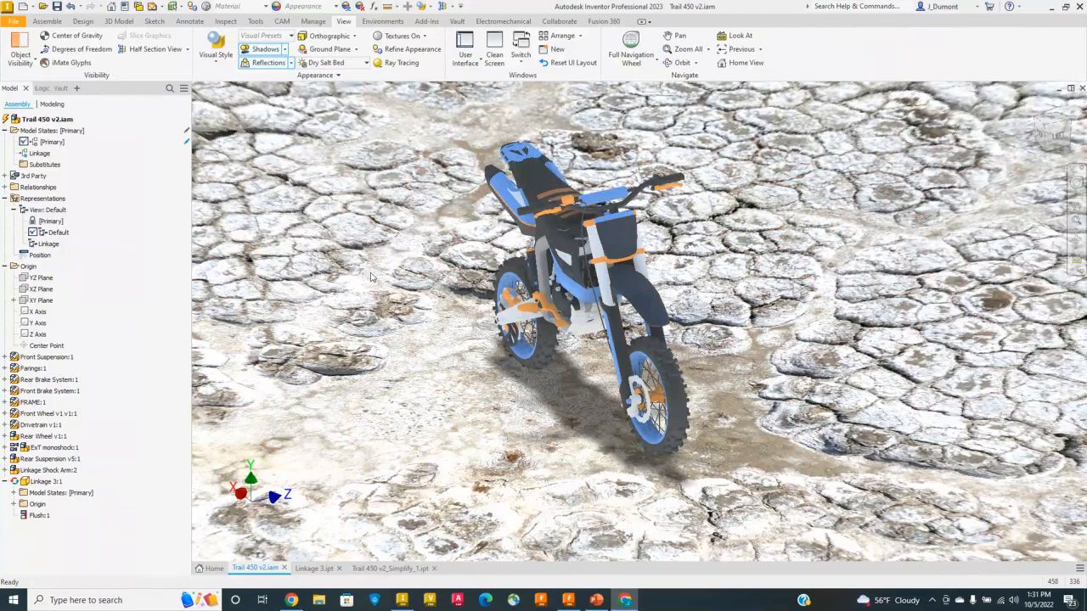
scroll(416, 280, "down", 4)
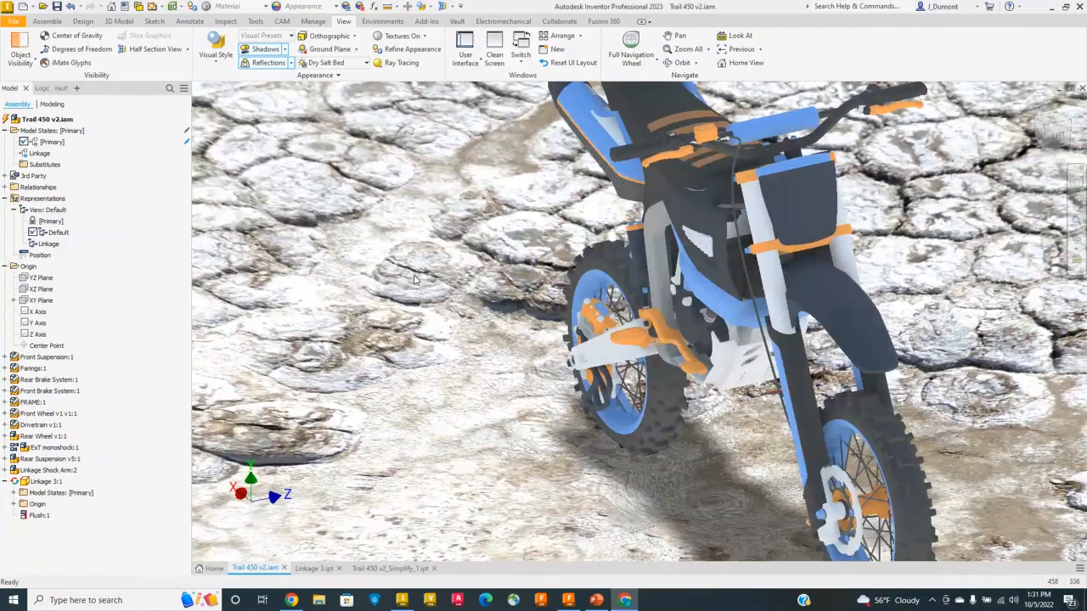
scroll(433, 277, "up", 4)
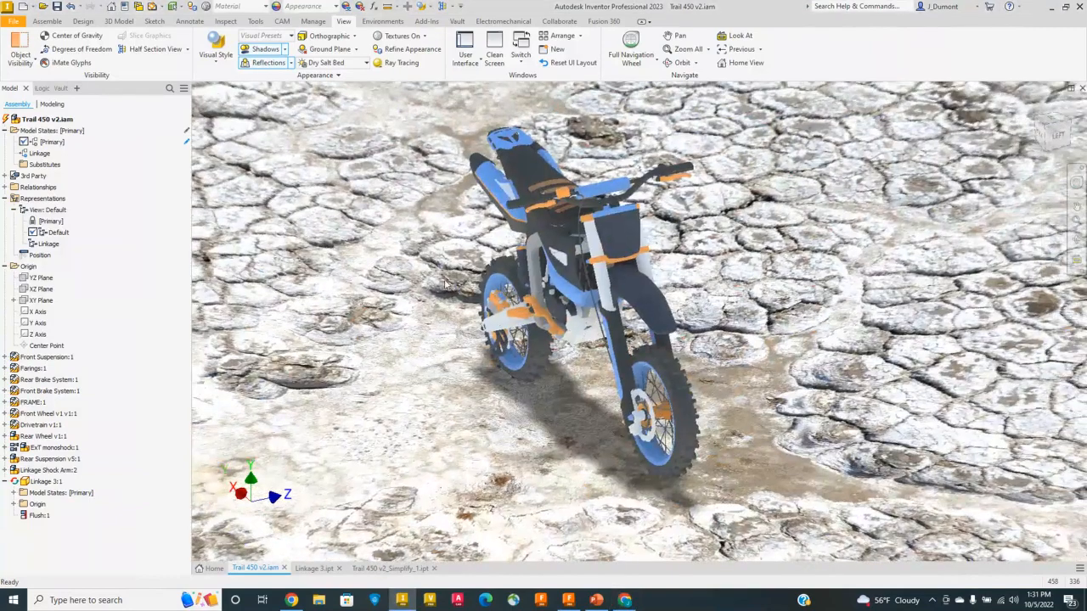